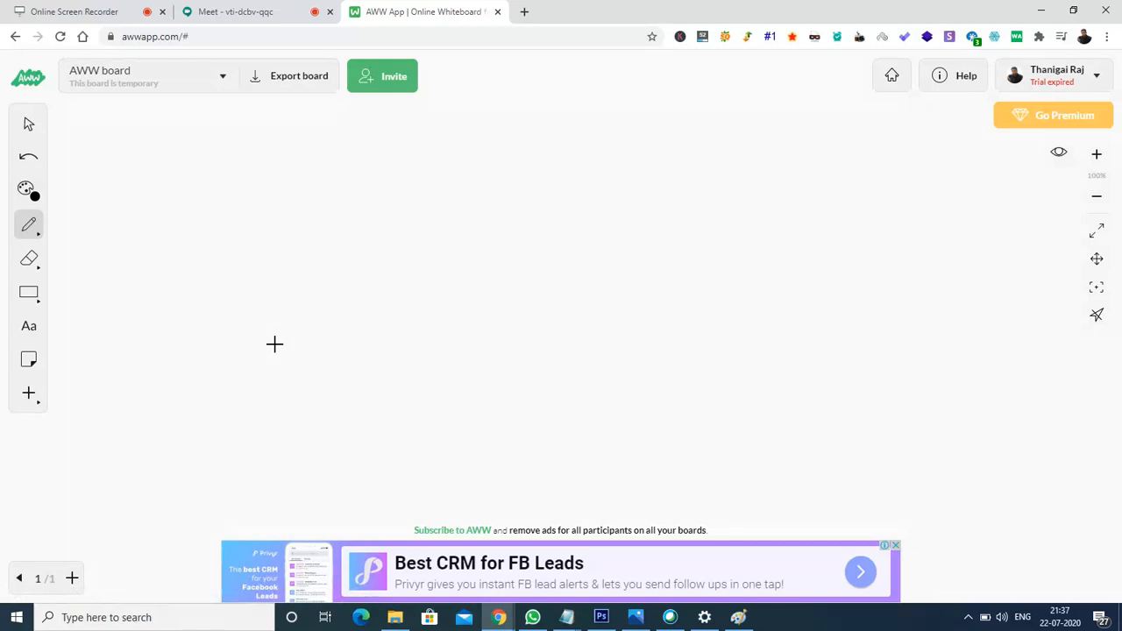
Draw a large rectangle mid-board with the Shape tool and place a text box inside it.
left_click(28, 296)
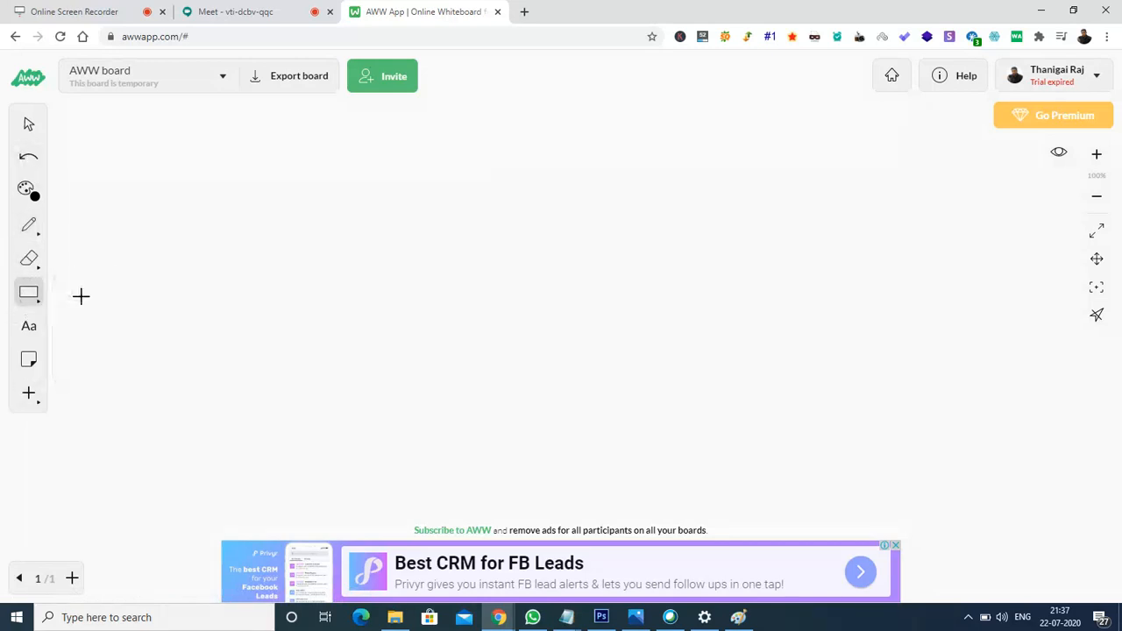
mouse_move(362, 159)
left_mouse_down()
mouse_move(628, 426)
mouse_move(694, 445)
left_mouse_up()
left_click(28, 326)
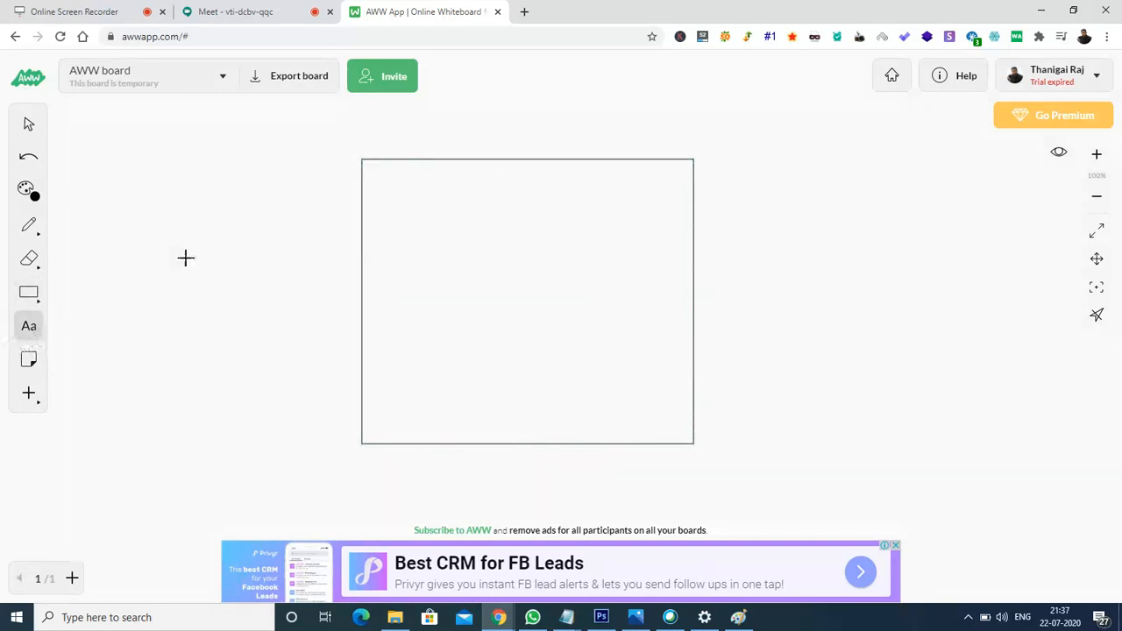
left_click(396, 190)
Type heading 'Facebook', then '1. Bidding - CPM -Cost per mile /cost per 1000 impression' on a new line.
type("Facebook")
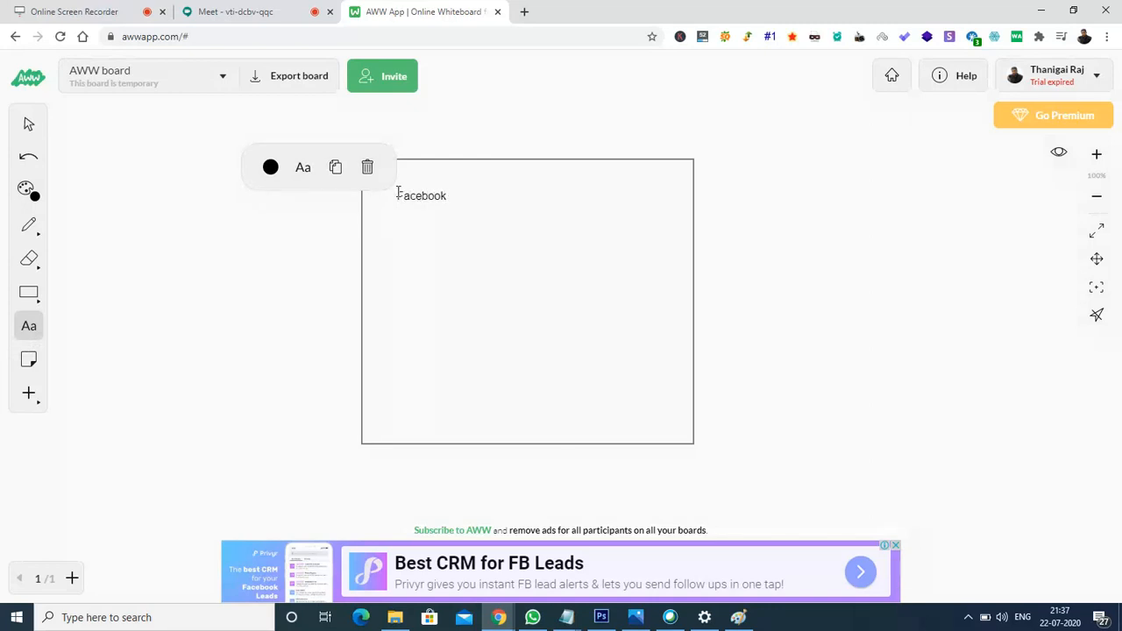
key("Return")
type("1.")
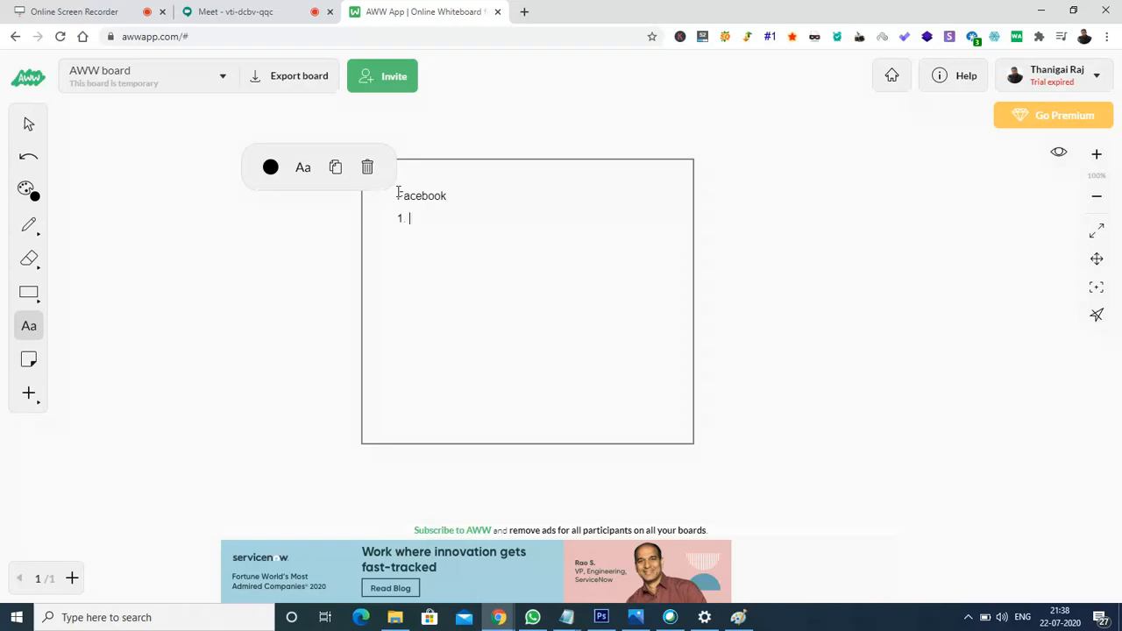
type("Bidding")
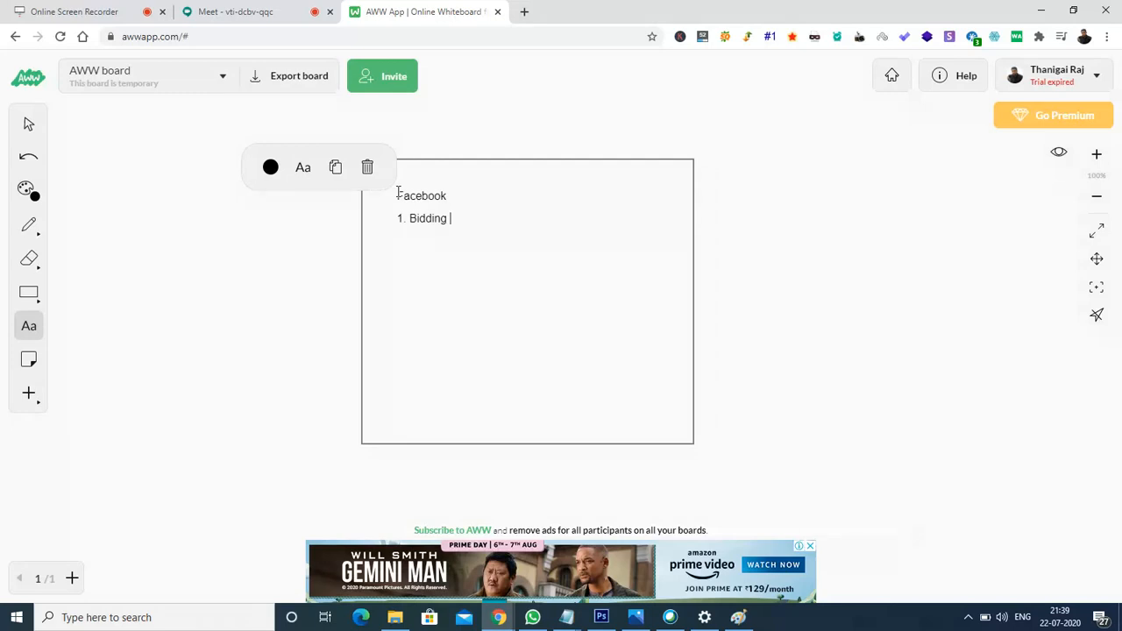
type("=")
key("BackSpace")
type("- CPM -Cost per mile /")
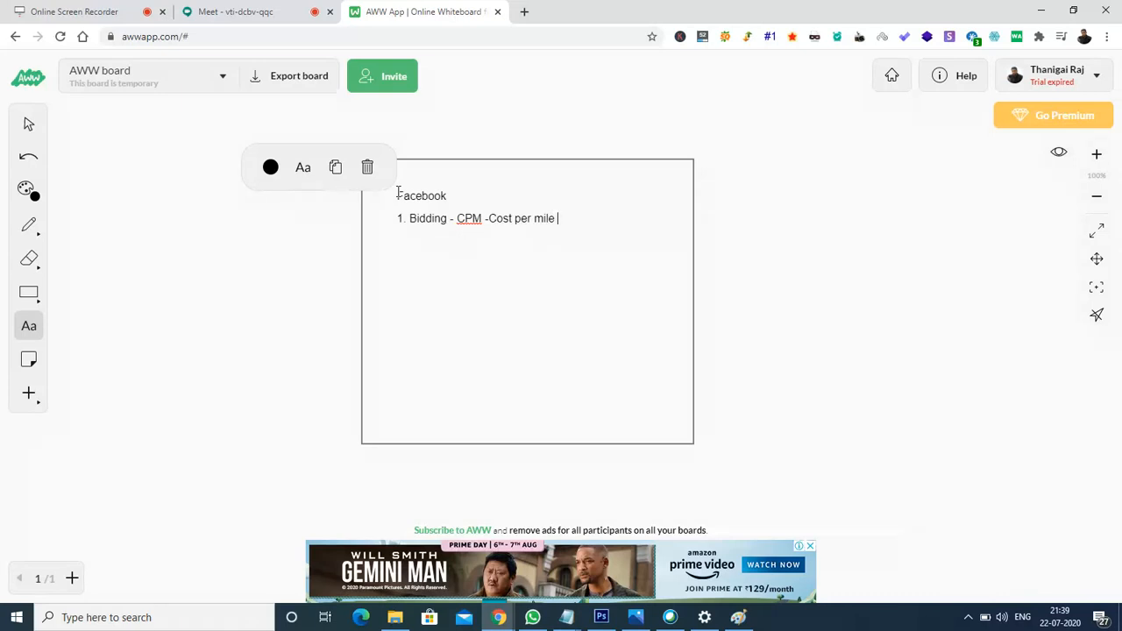
type("cost per 1000 impression")
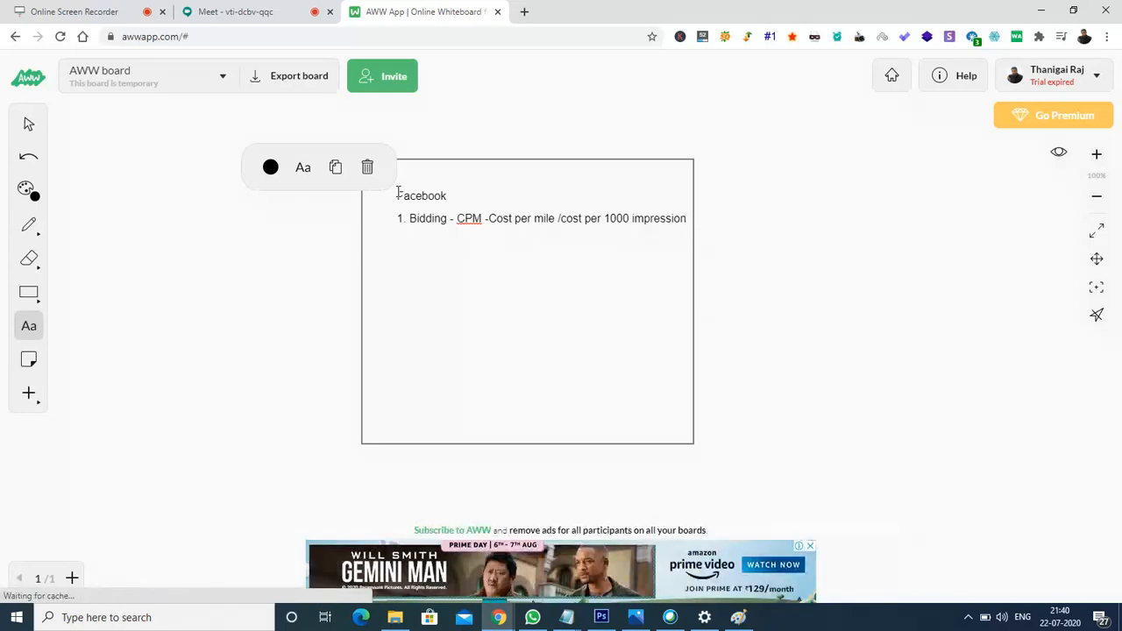
key("Return")
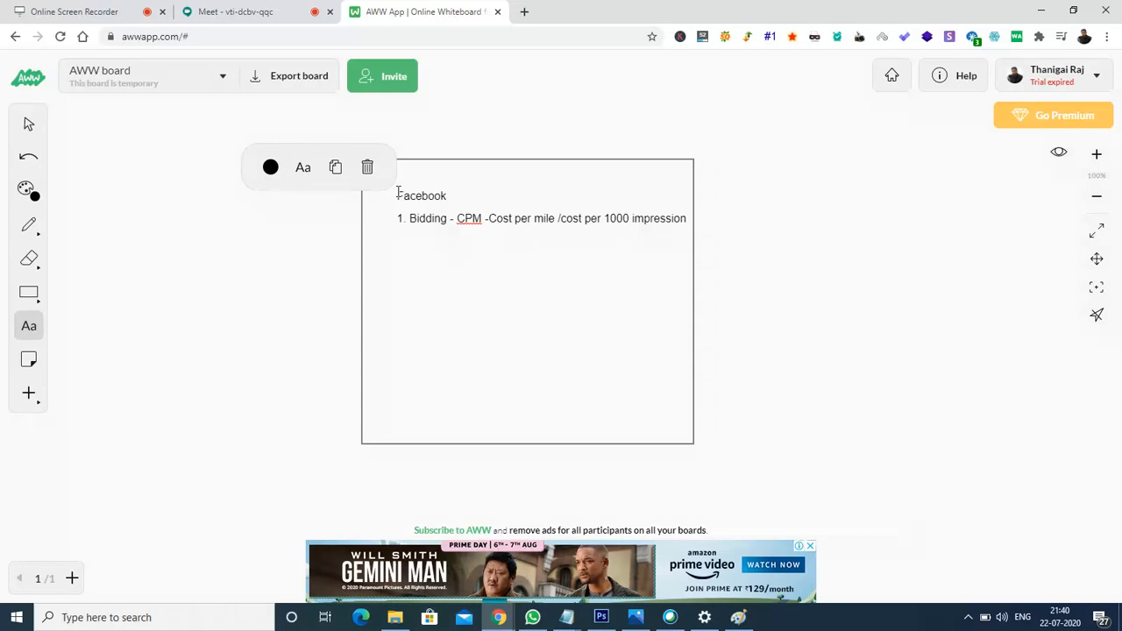
left_click(219, 16)
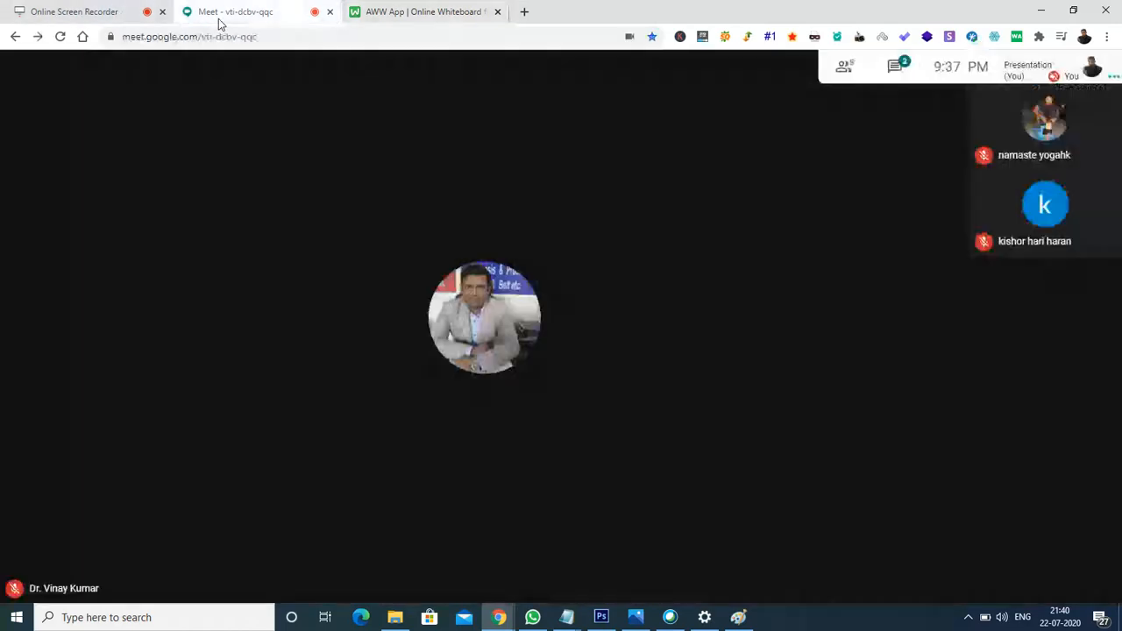
left_click(889, 66)
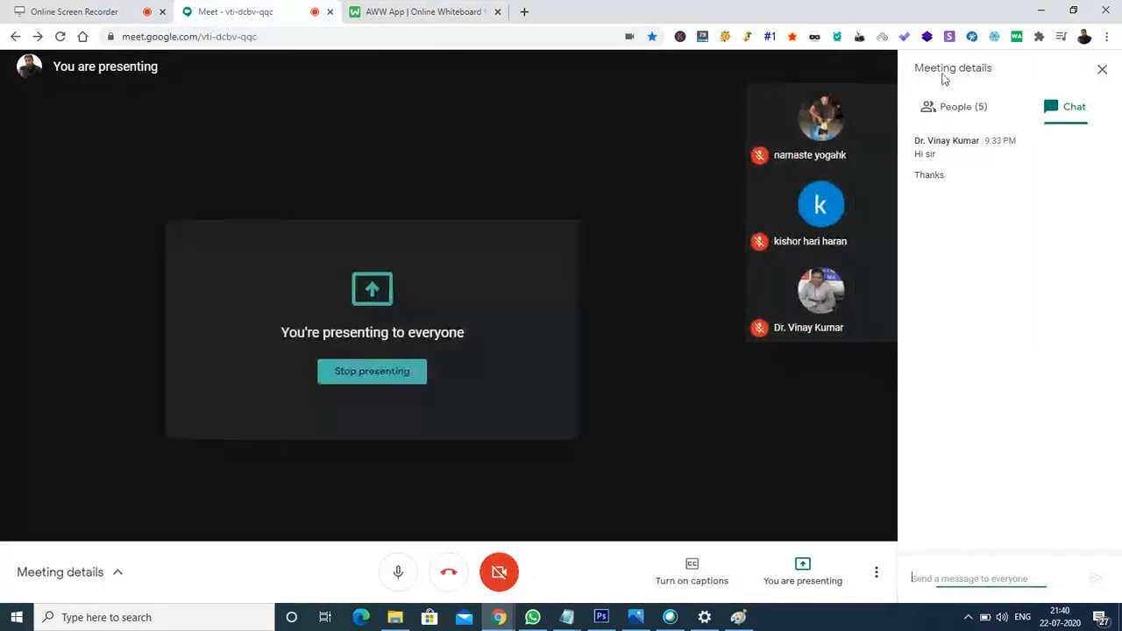
left_click(392, 9)
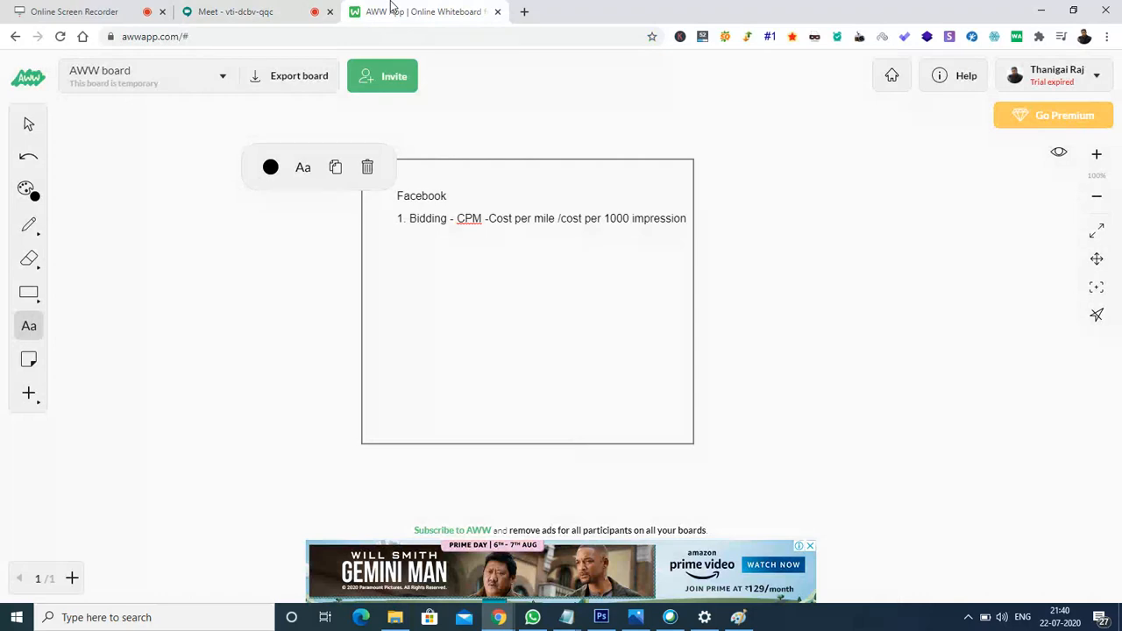
mouse_move(505, 622)
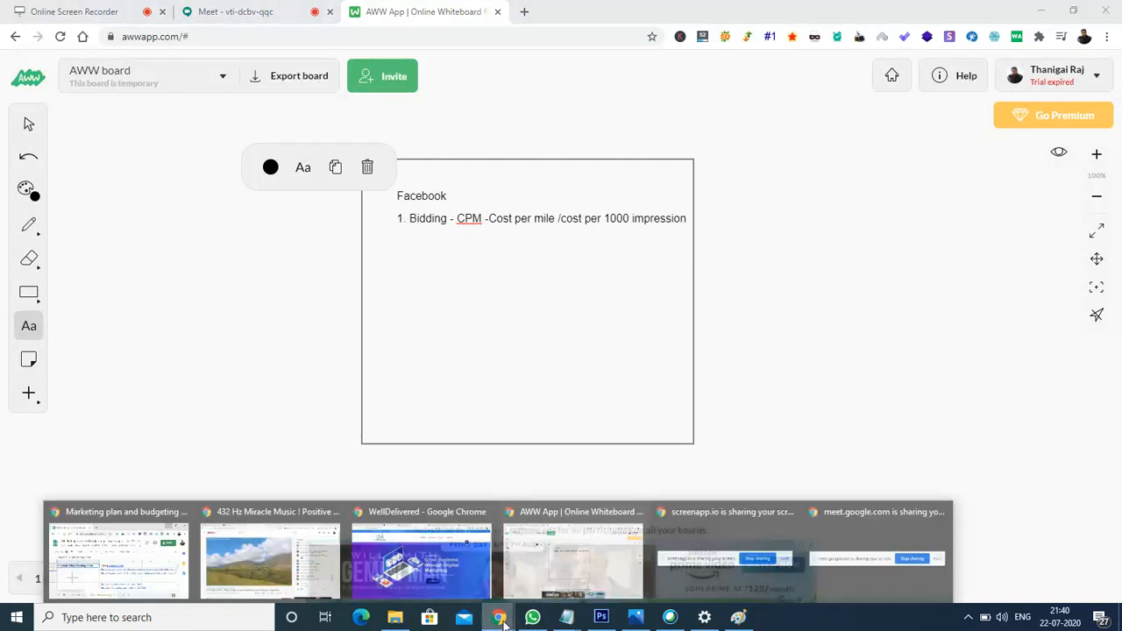
left_click(301, 579)
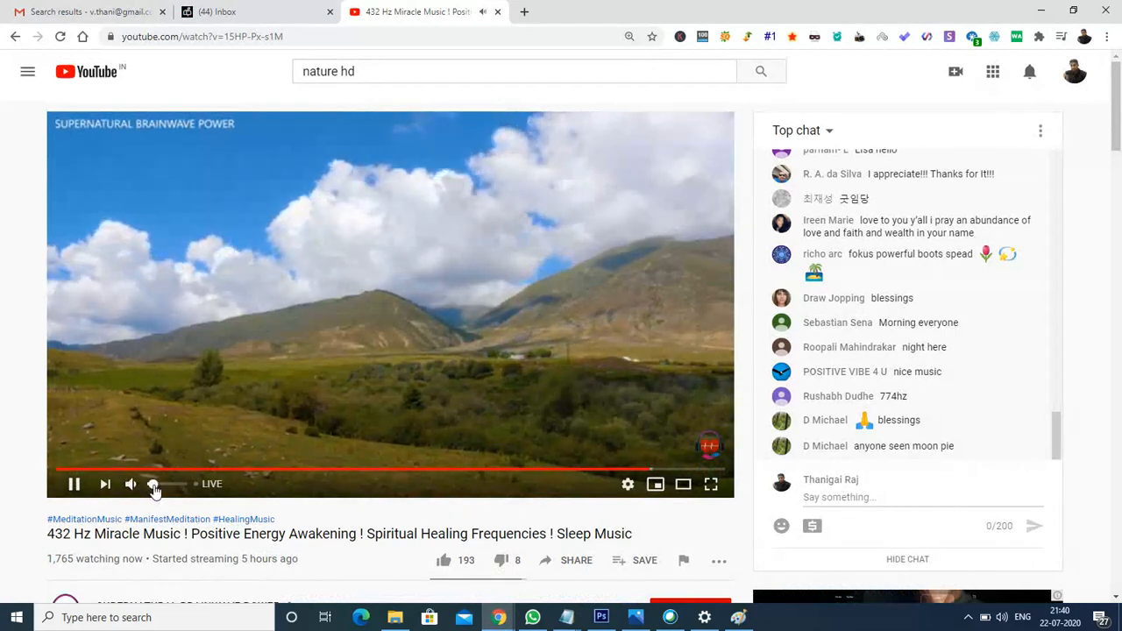
mouse_move(504, 621)
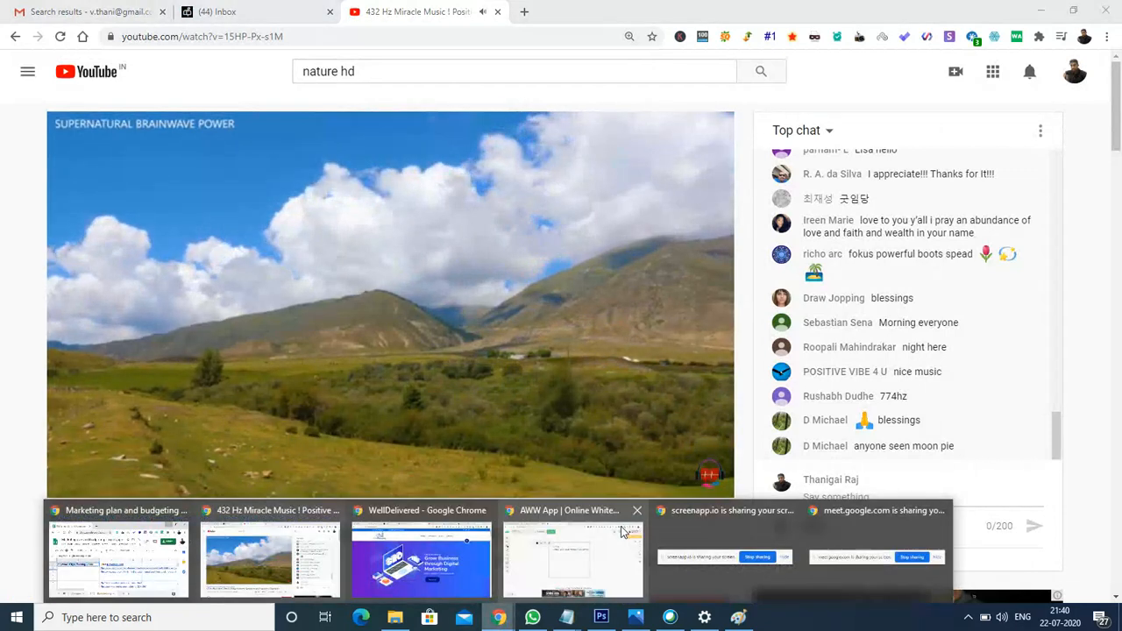
mouse_move(405, 561)
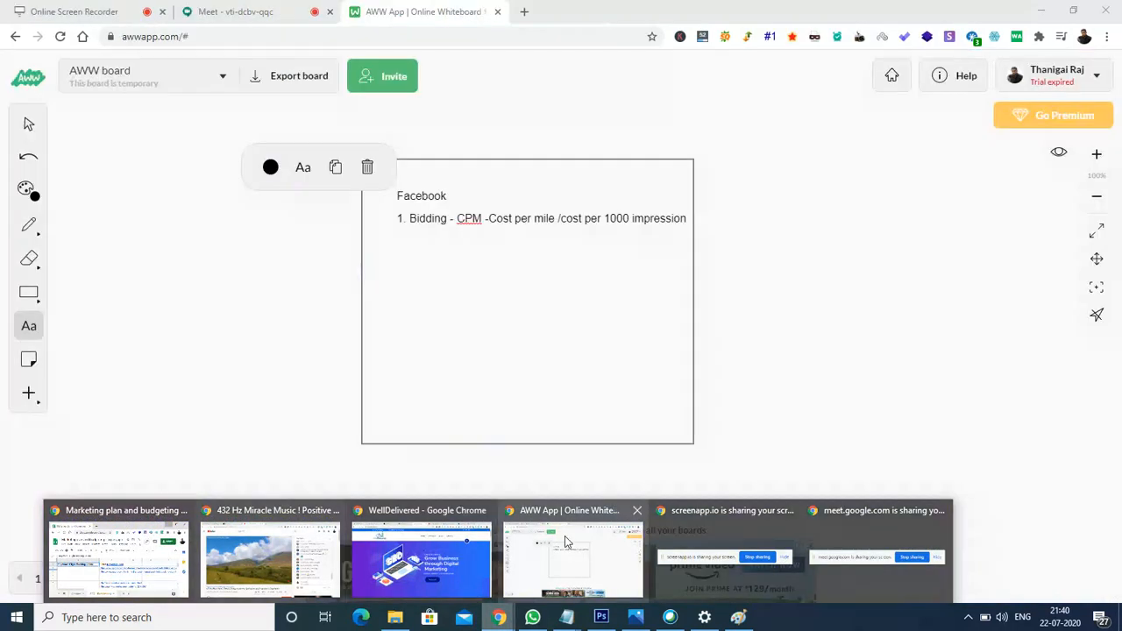
left_click(573, 561)
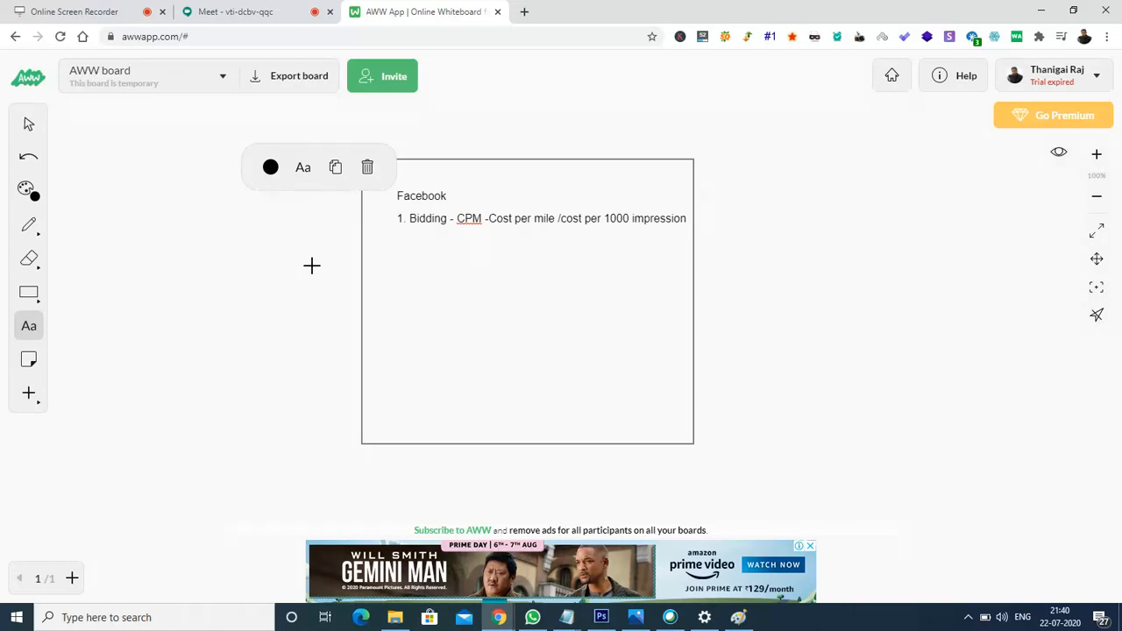
Type '2. Fb ads placement' as the second list item.
type("2. Fb ads placement")
Search 'facebook ads manager' in a new Chrome tab and open the Ads Manager result.
left_click(525, 12)
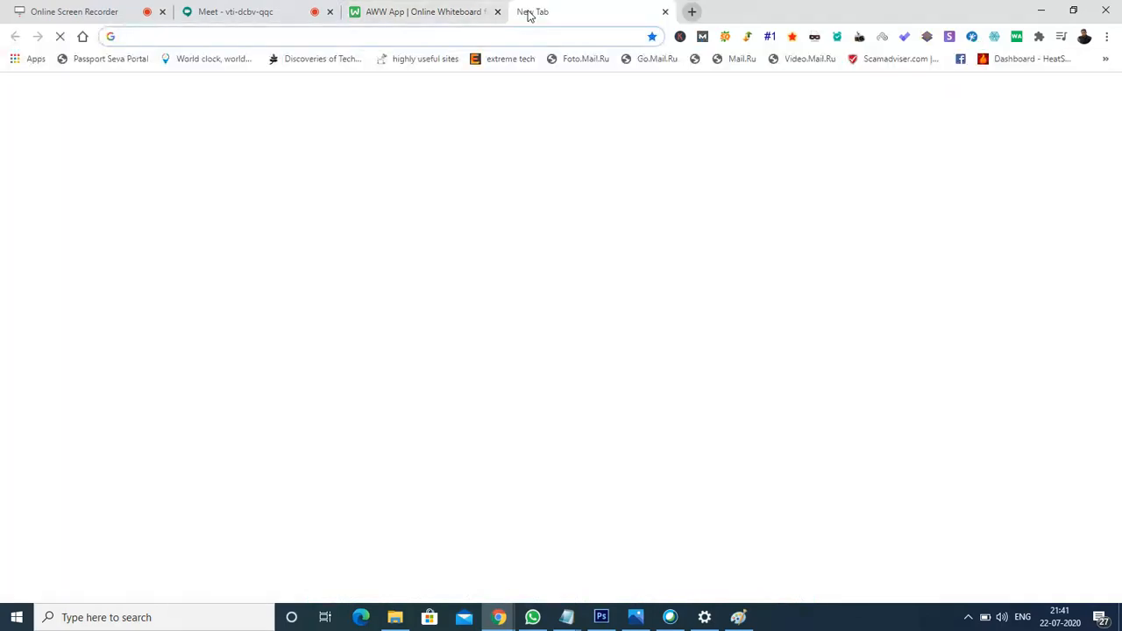
type("facebook.")
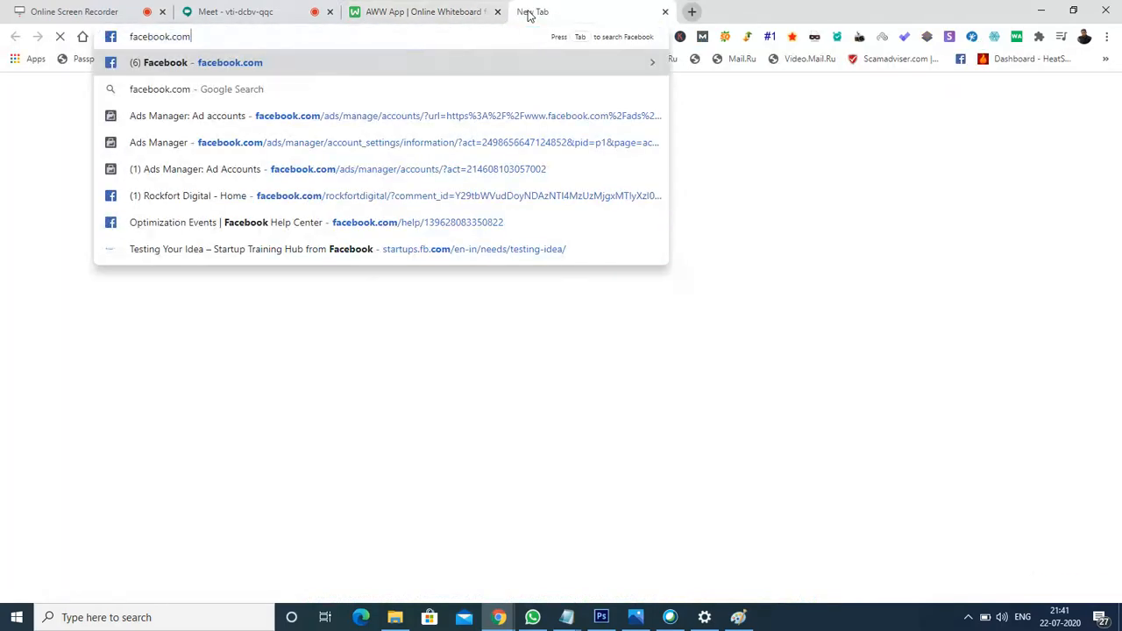
key("BackSpace")
type("ads manager")
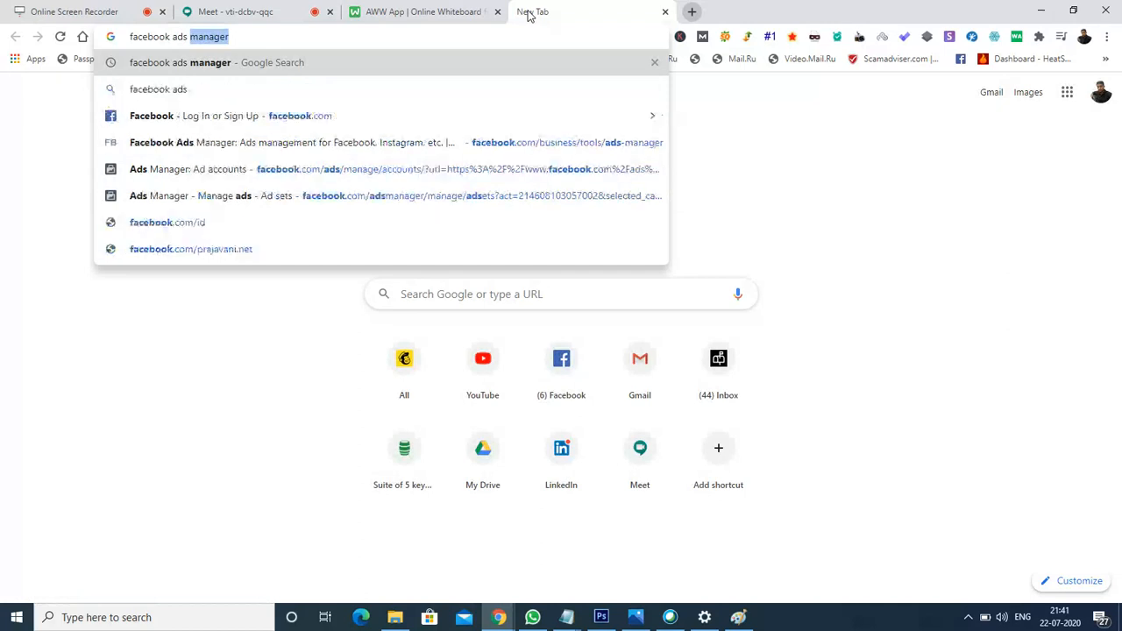
key("Return")
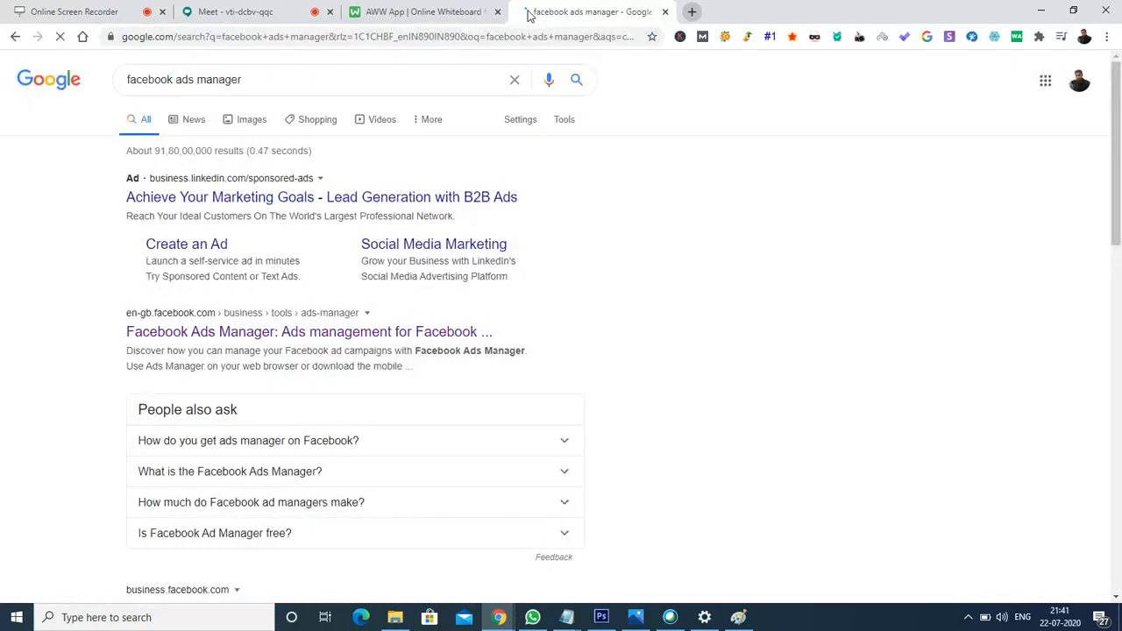
left_click(178, 334)
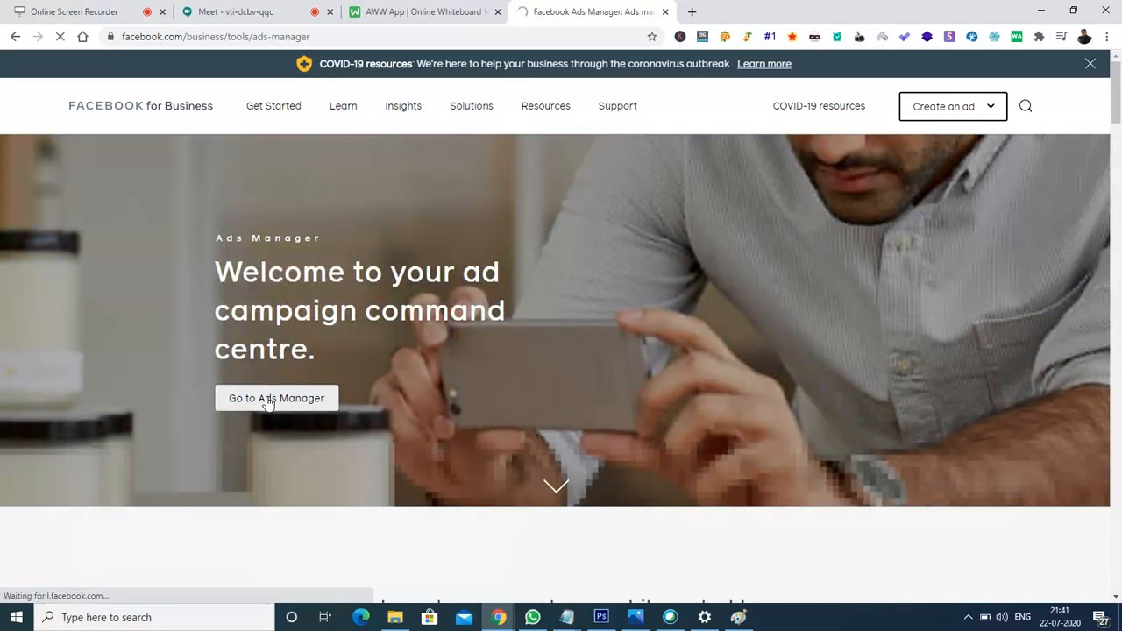
Enter Ads Manager, open the ad account, then close the duplicated Ads Manager tab.
left_click(268, 400)
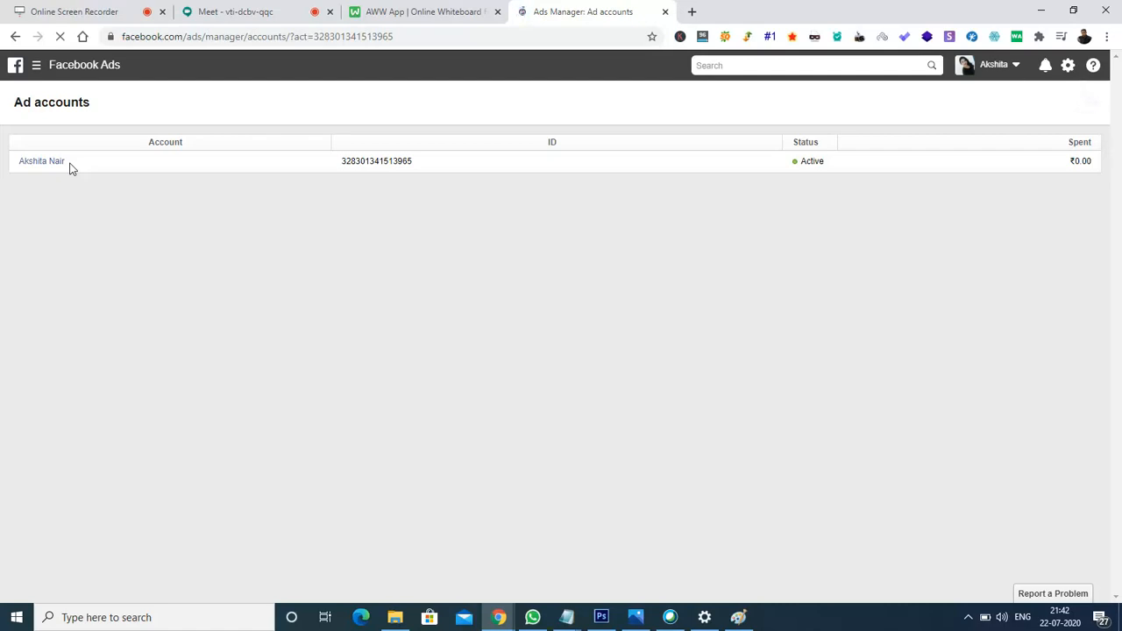
left_click(35, 165)
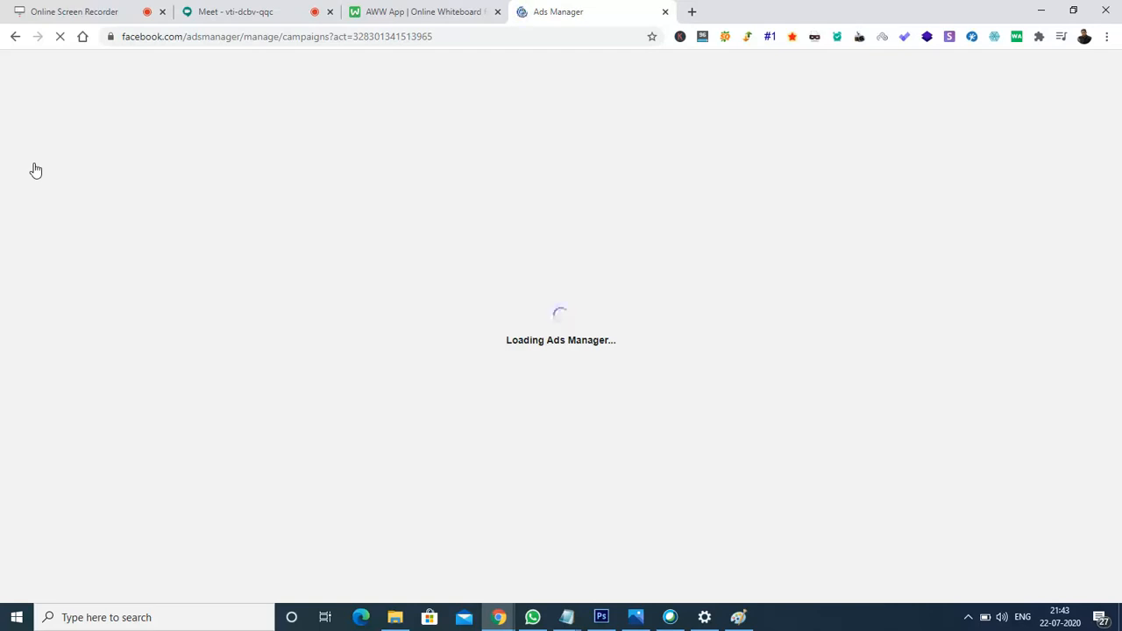
right_click(595, 12)
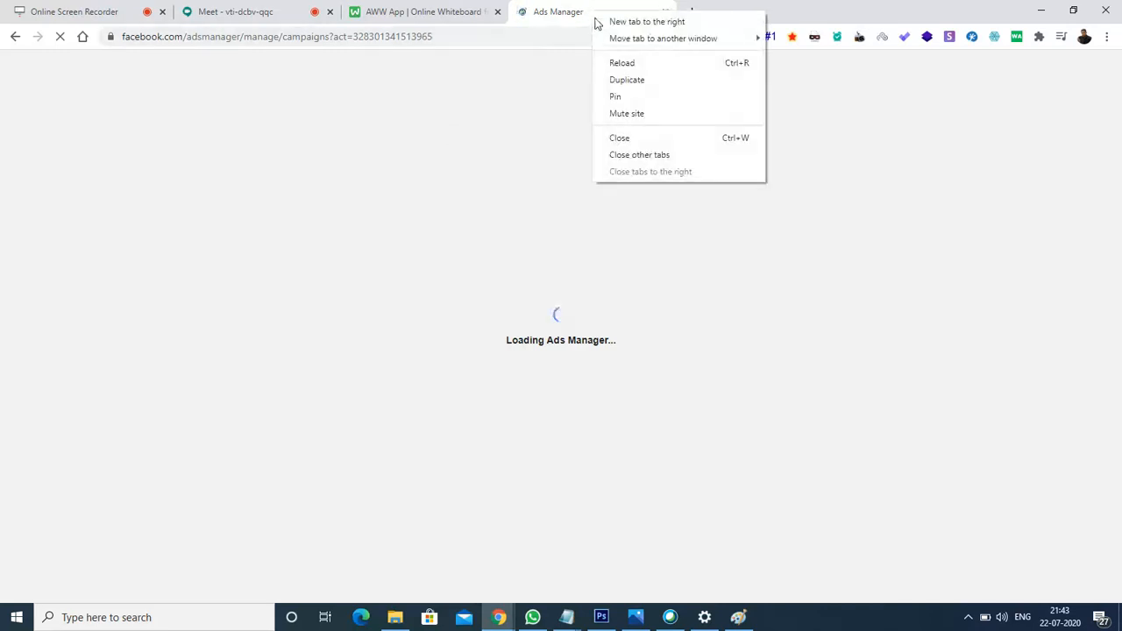
left_click(626, 81)
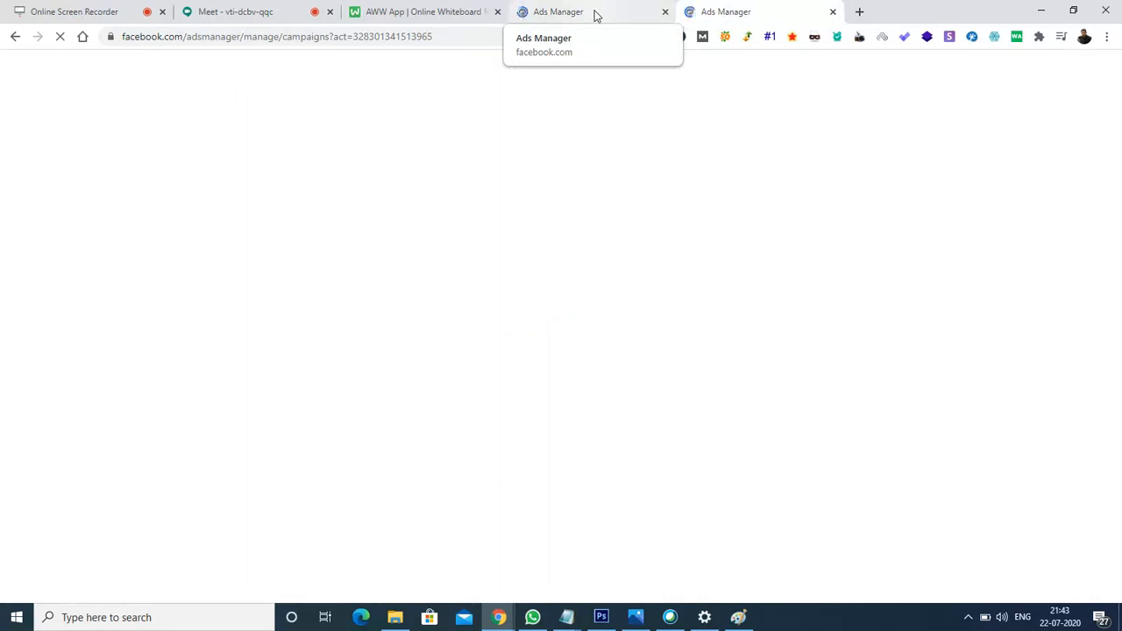
left_click(594, 12)
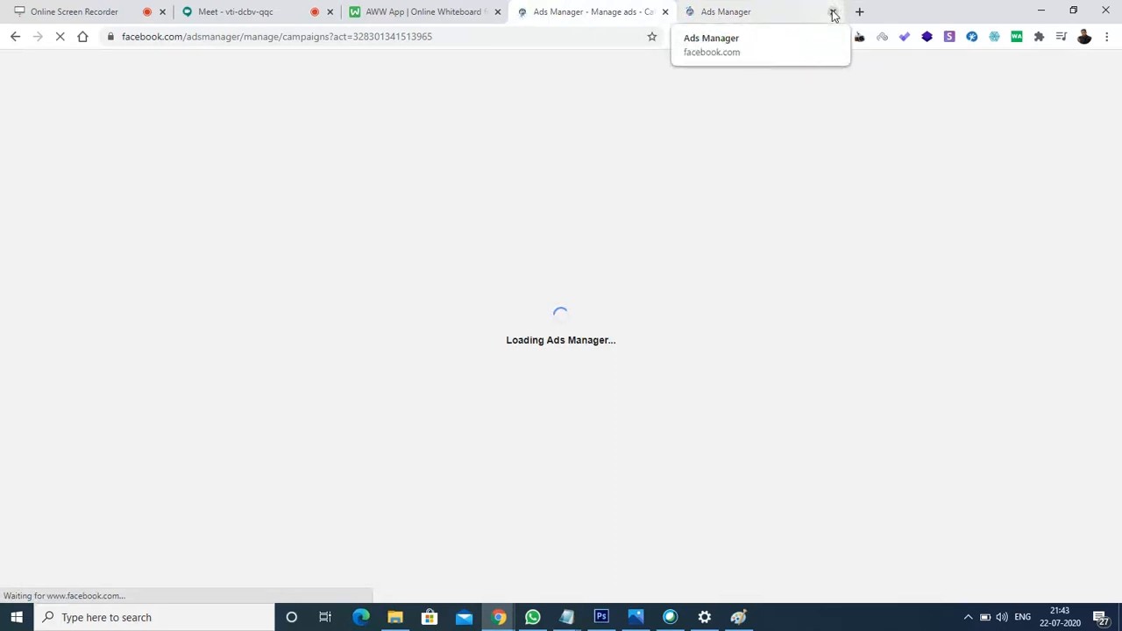
left_click(720, 17)
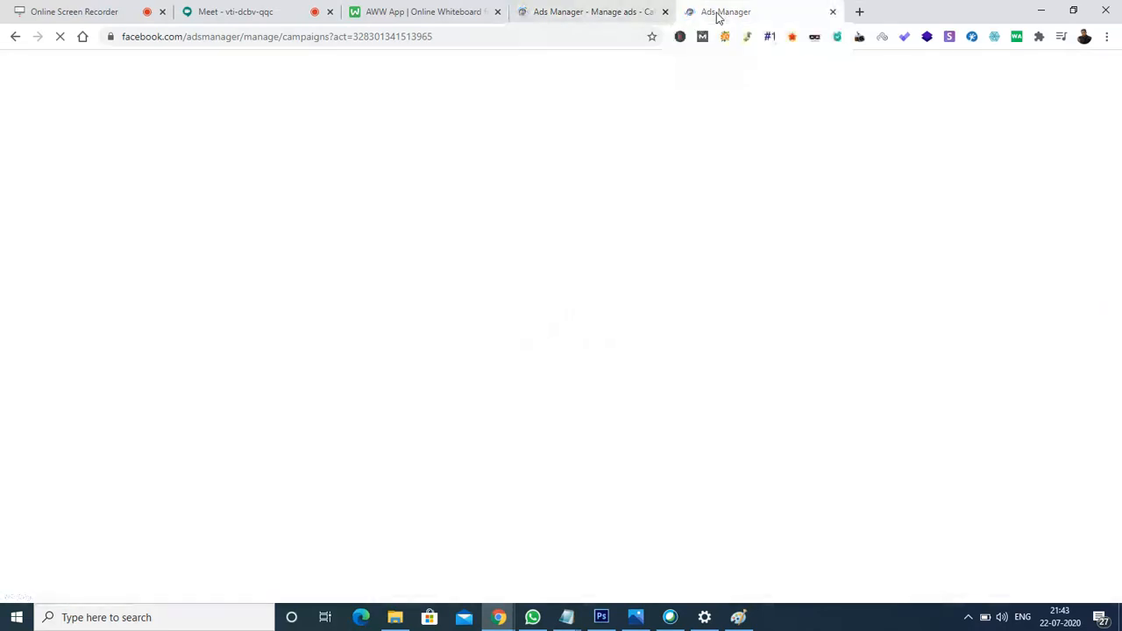
left_click(577, 14)
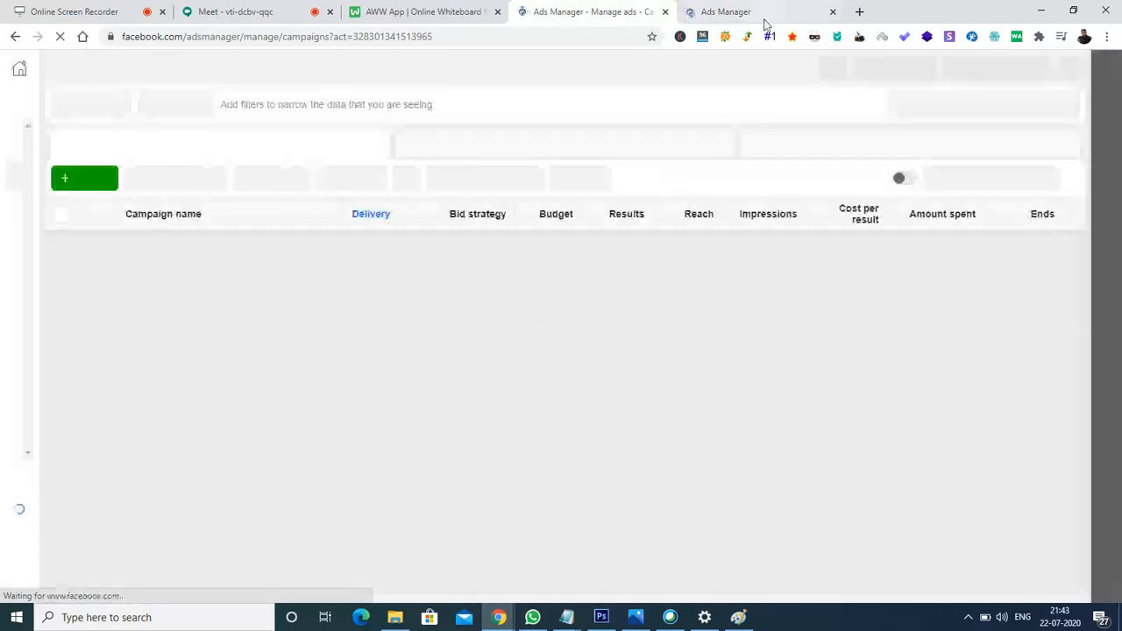
left_click(833, 12)
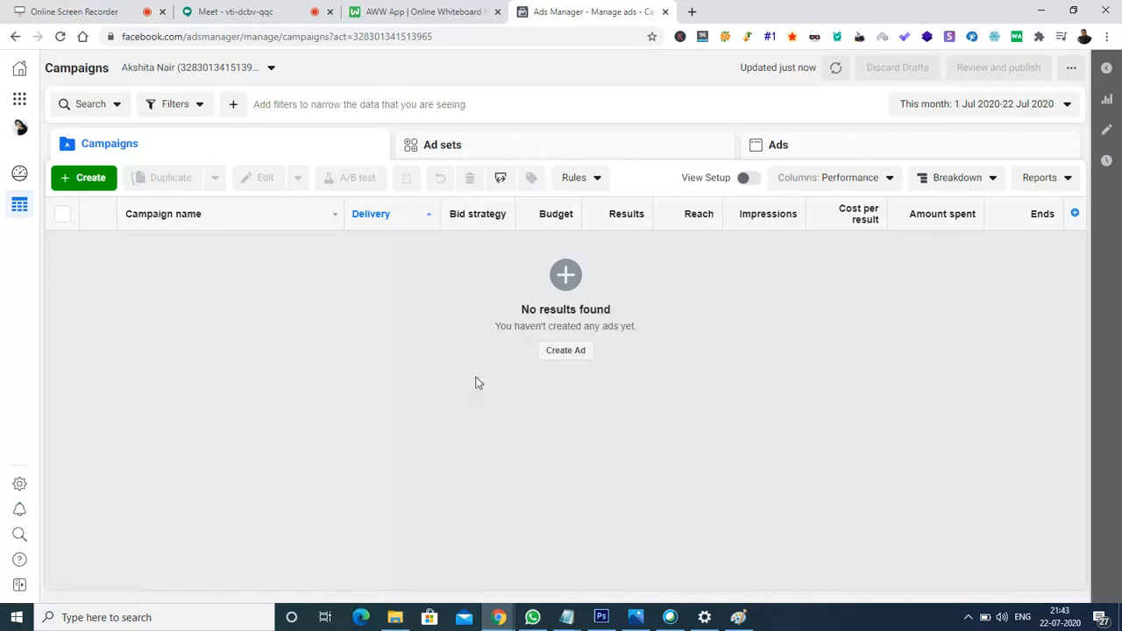
left_click_drag(478, 383, 183, 150)
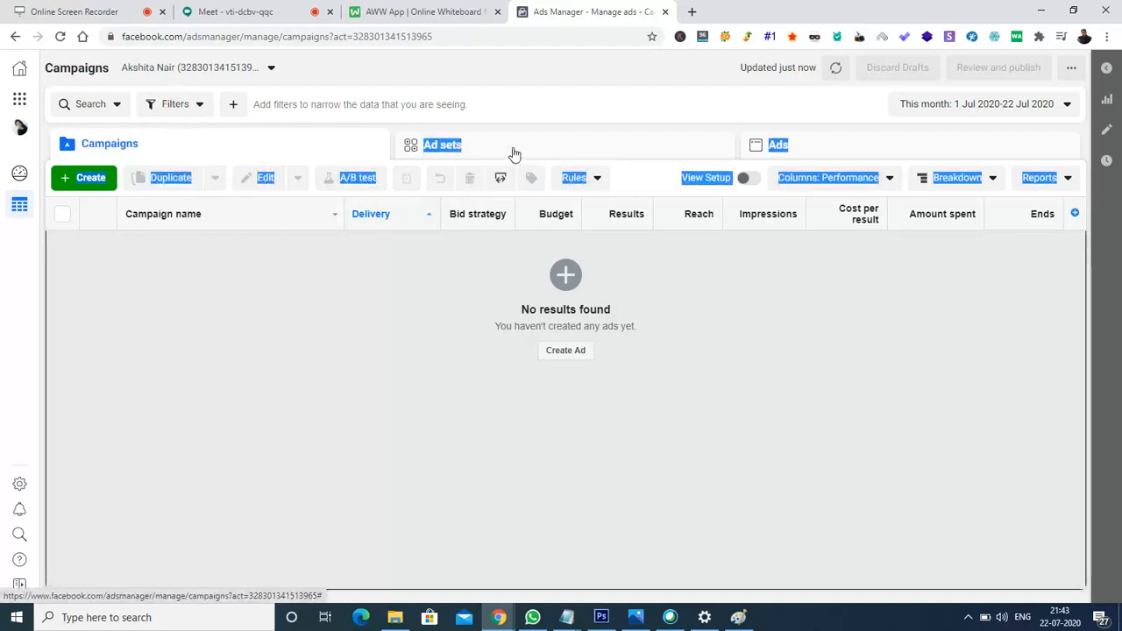
left_click(553, 116)
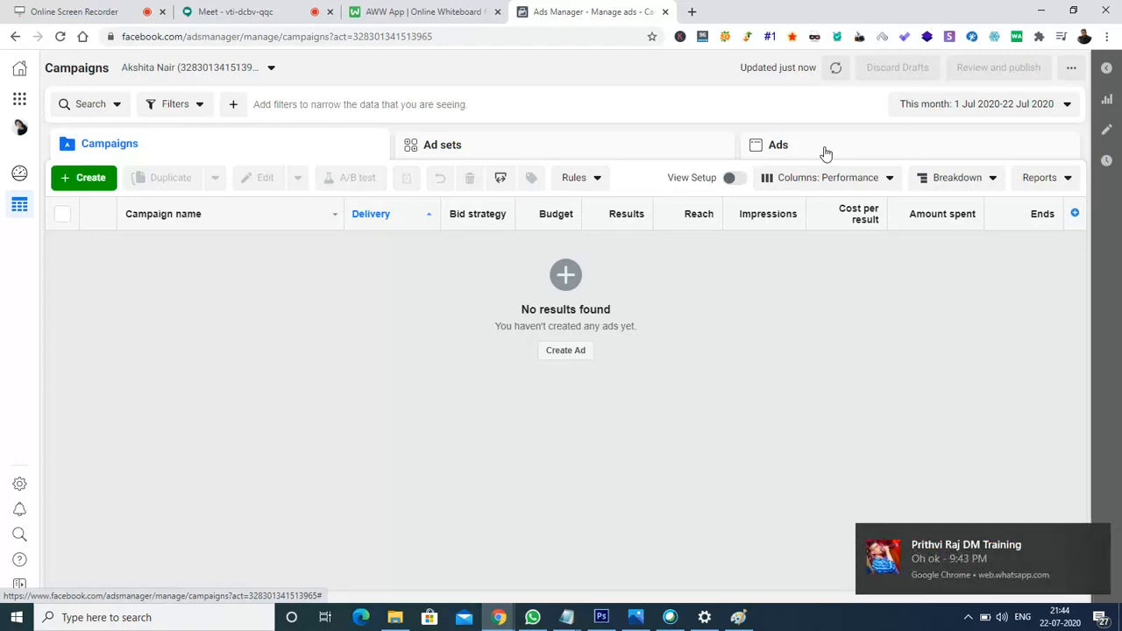
mouse_move(1106, 547)
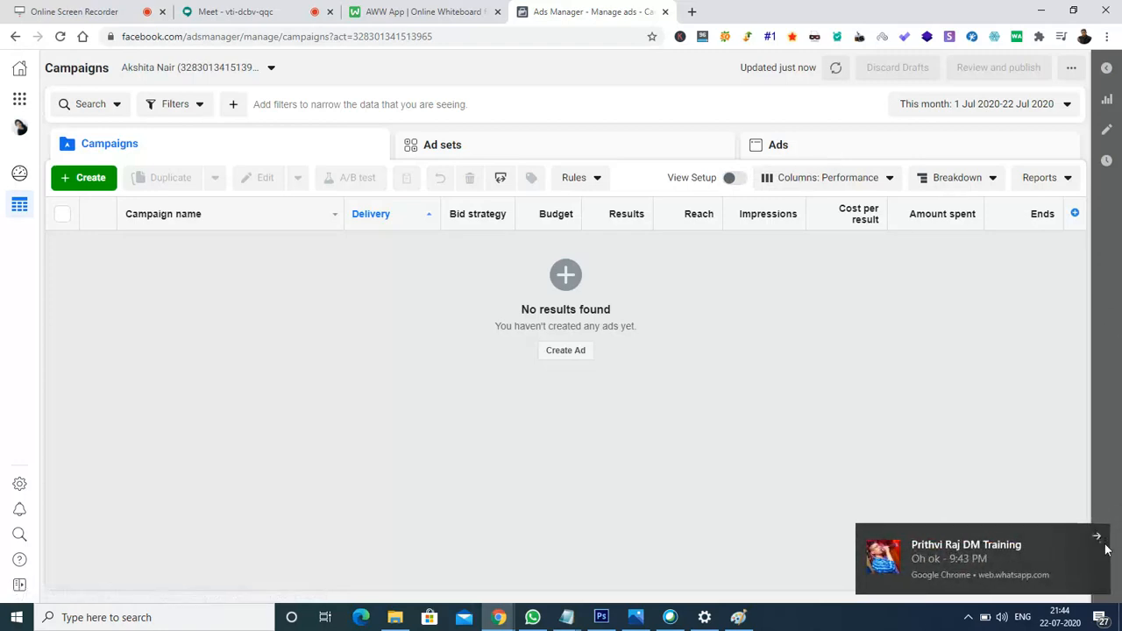
left_click(1097, 537)
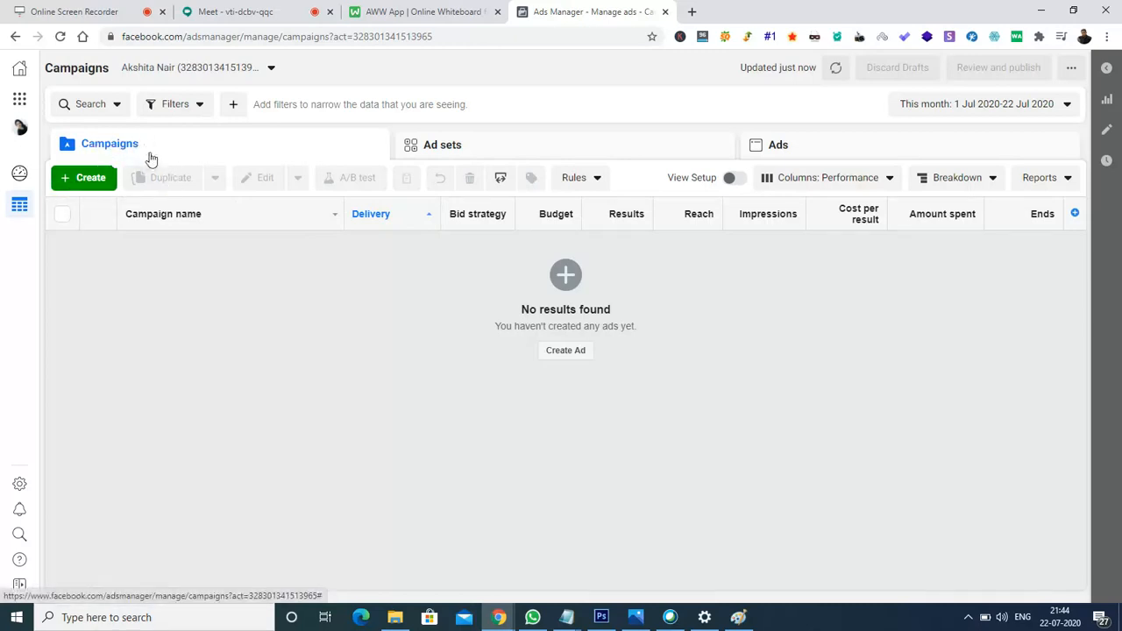
Start a new Guided Creation campaign, choosing Start Again to discard the old draft.
left_click(83, 179)
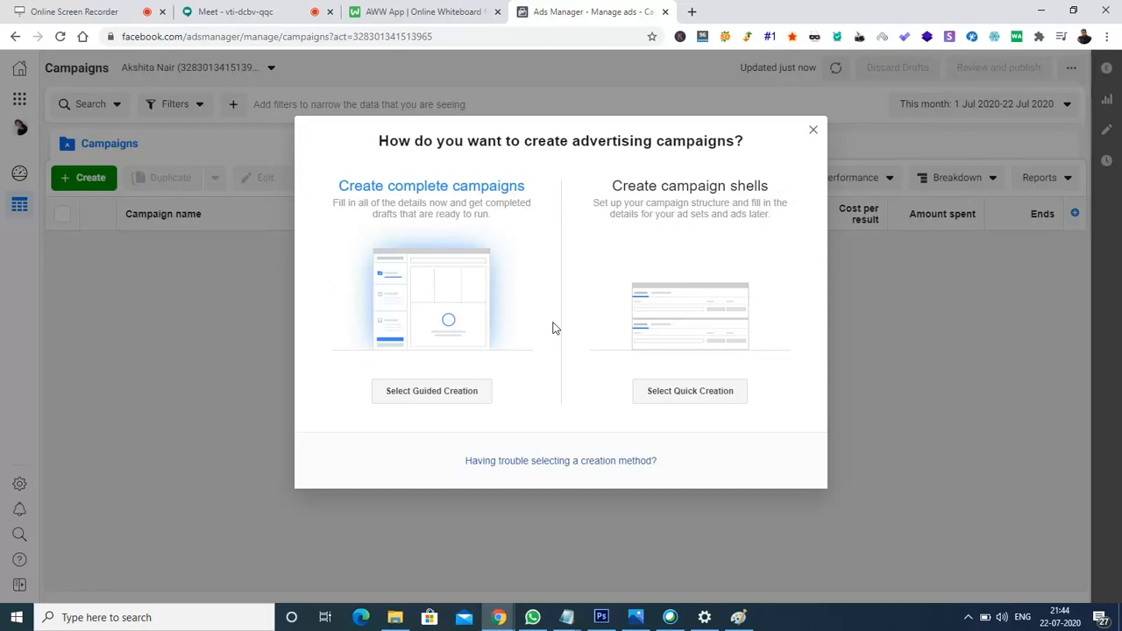
left_click(421, 394)
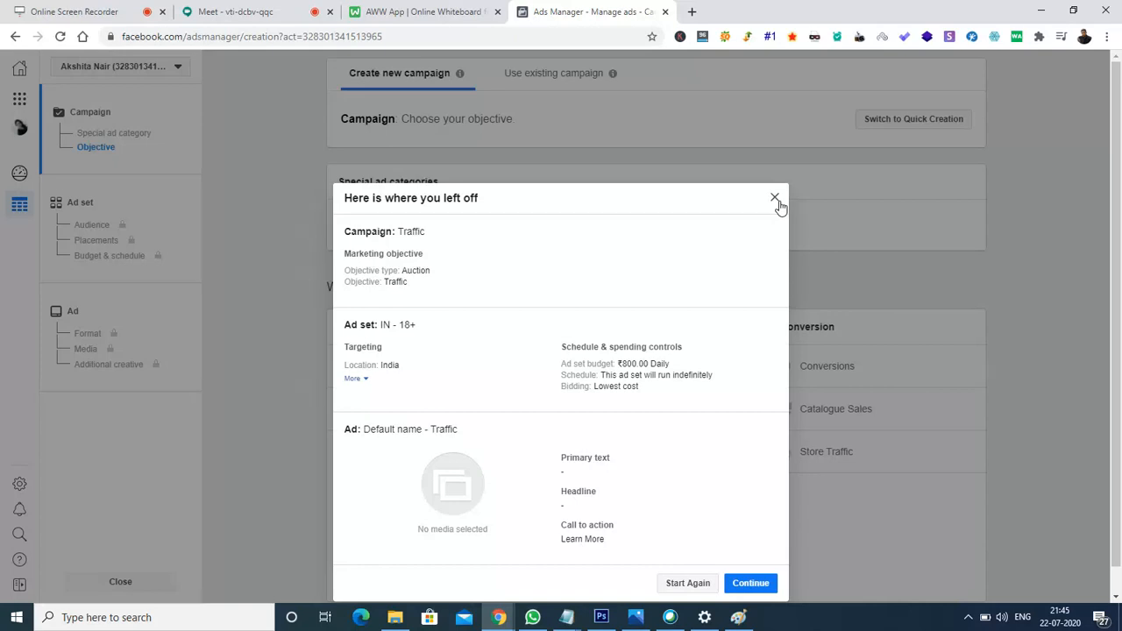
left_click(684, 585)
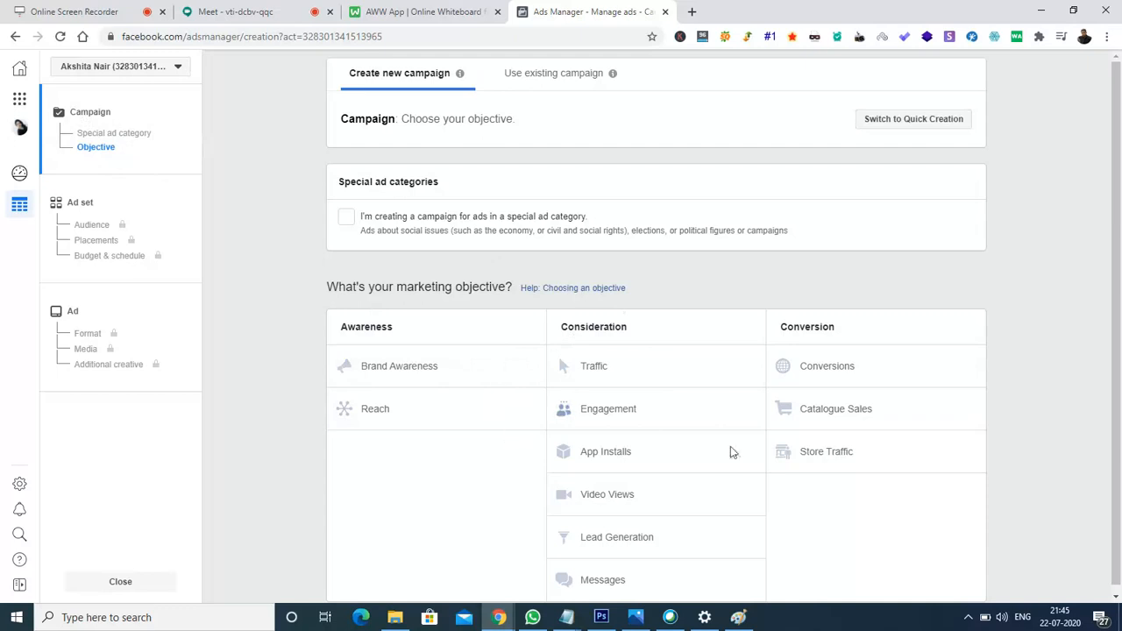
Choose Traffic under Consideration as the campaign's marketing objective.
scroll(1120, 288, "down", 1)
left_click_drag(1120, 288, 1121, 425)
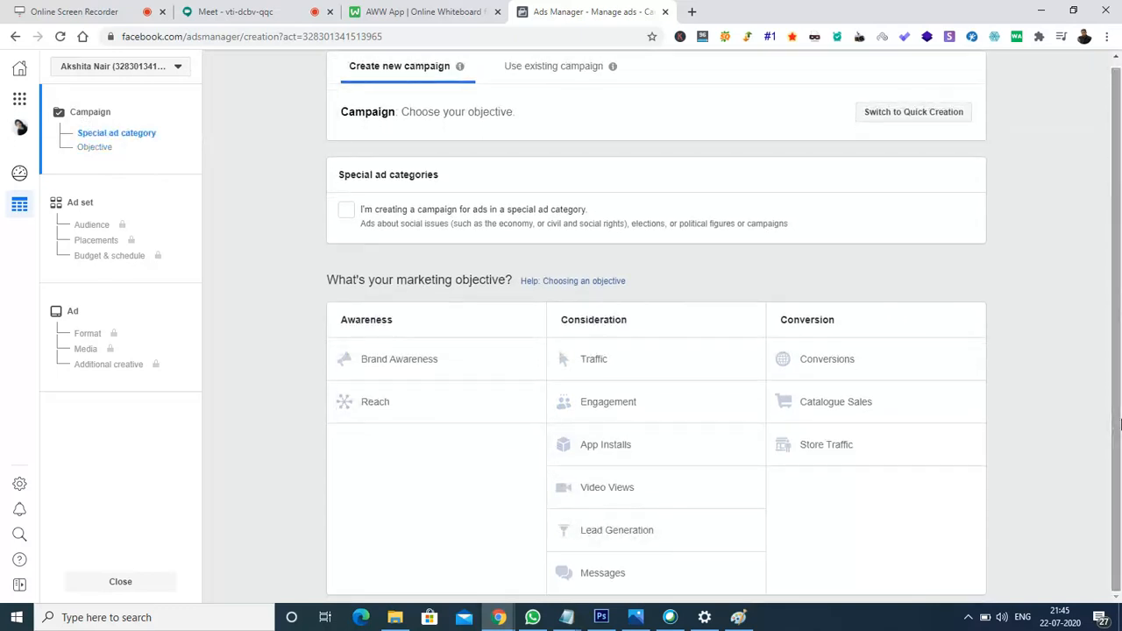
left_click(612, 367)
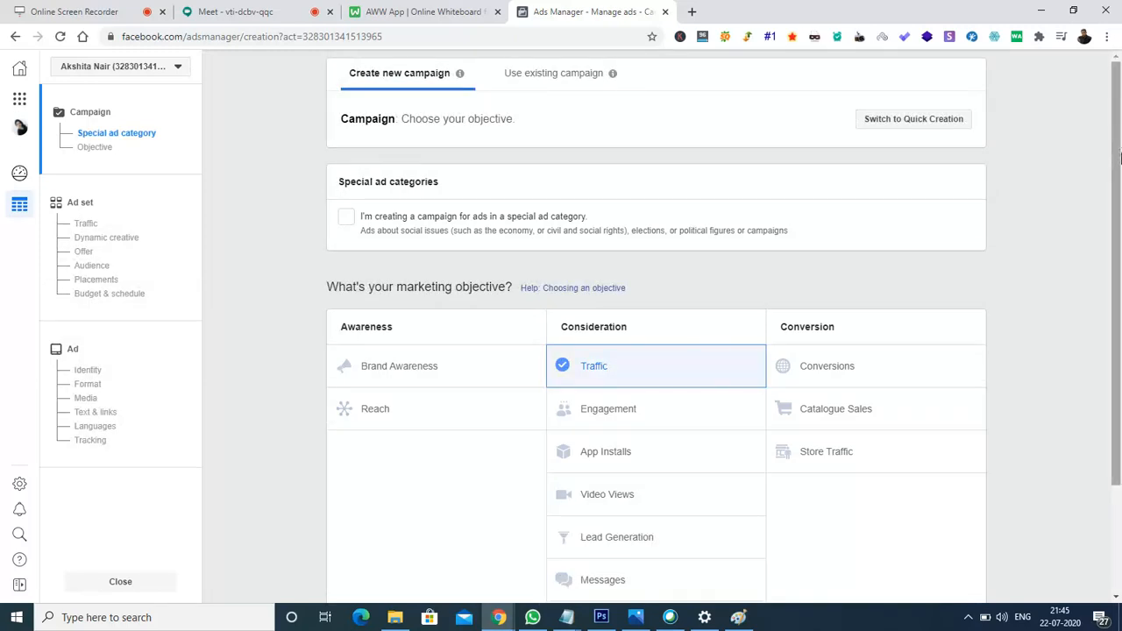
scroll(1120, 198, "down", 3)
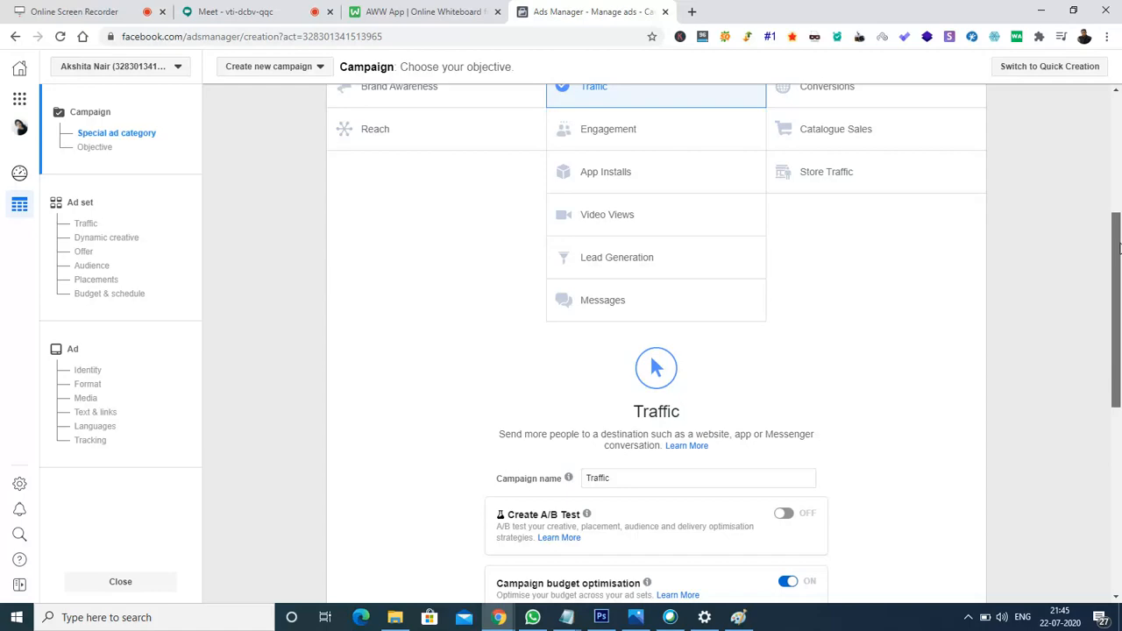
left_click_drag(1119, 248, 1121, 351)
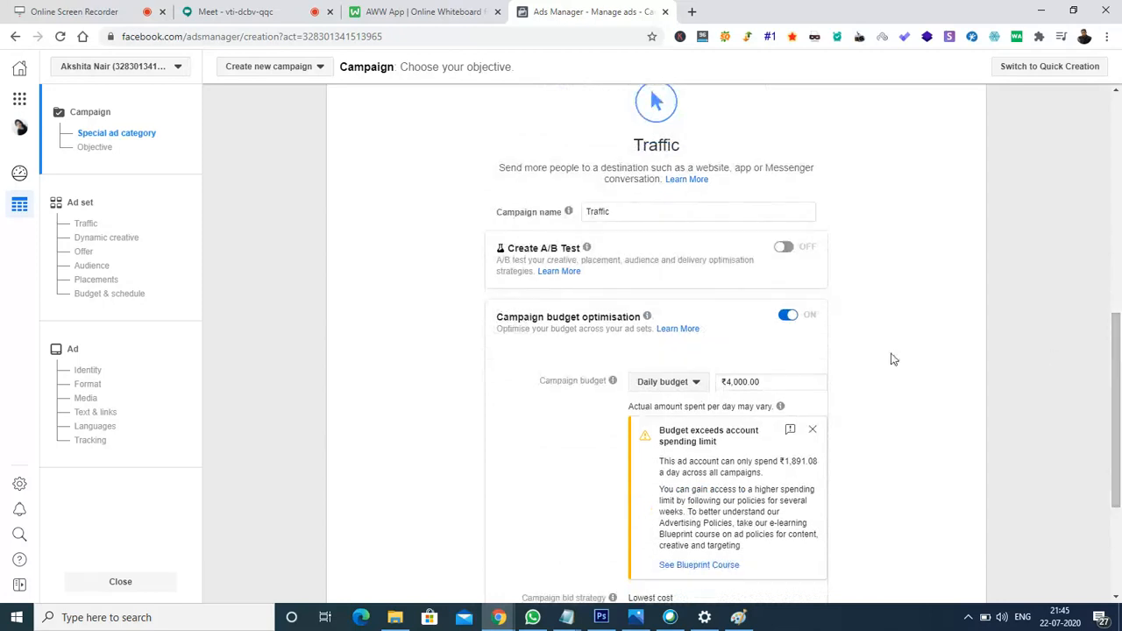
Rename the campaign to 'My traffic campaign' and turn off campaign budget optimisation.
left_click(643, 212)
key("BackSpace")
key("BackSpace")
key("BackSpace")
key("BackSpace")
key("BackSpace")
key("BackSpace")
key("BackSpace")
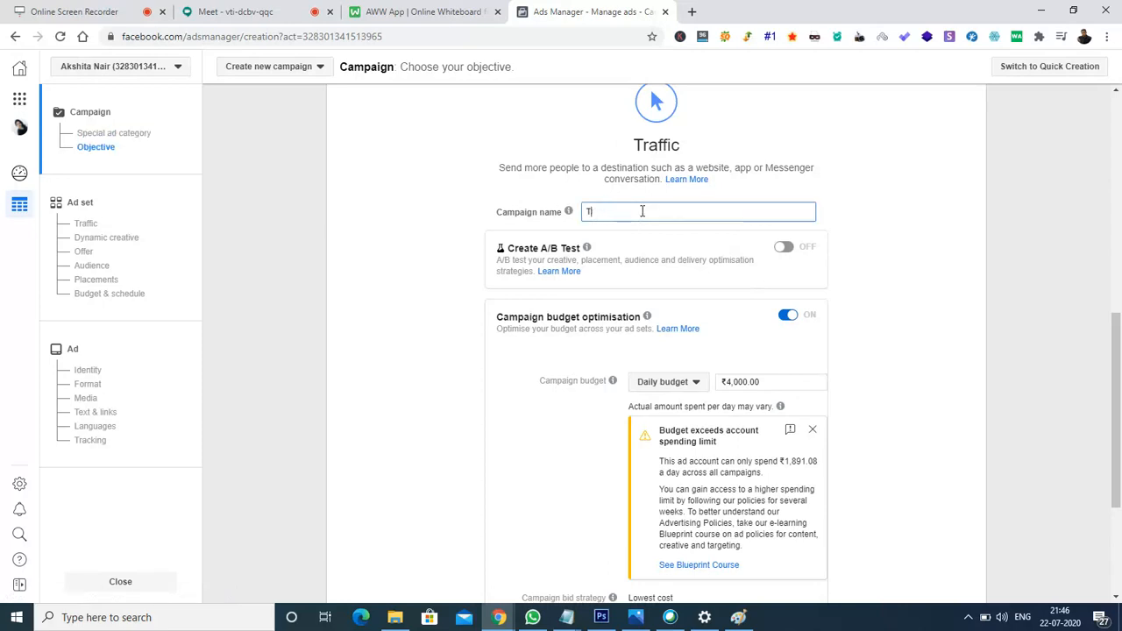
type("My traffic campaign")
left_click(787, 319)
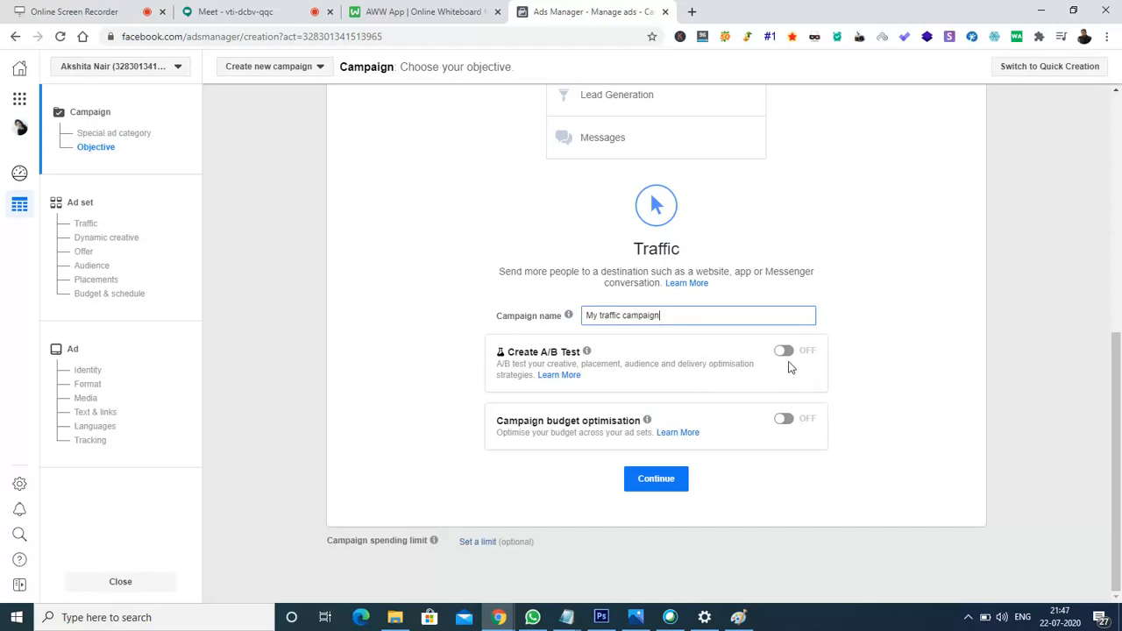
Rename the ad set to 'My adset name' and review the Website traffic destination options.
left_click(656, 479)
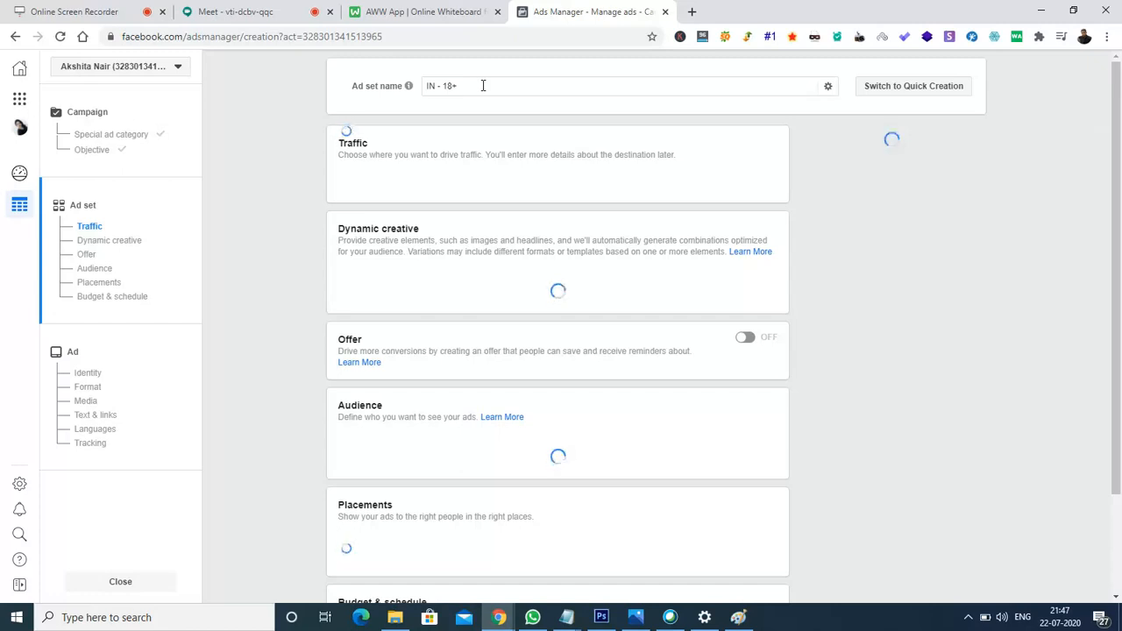
left_click(482, 85)
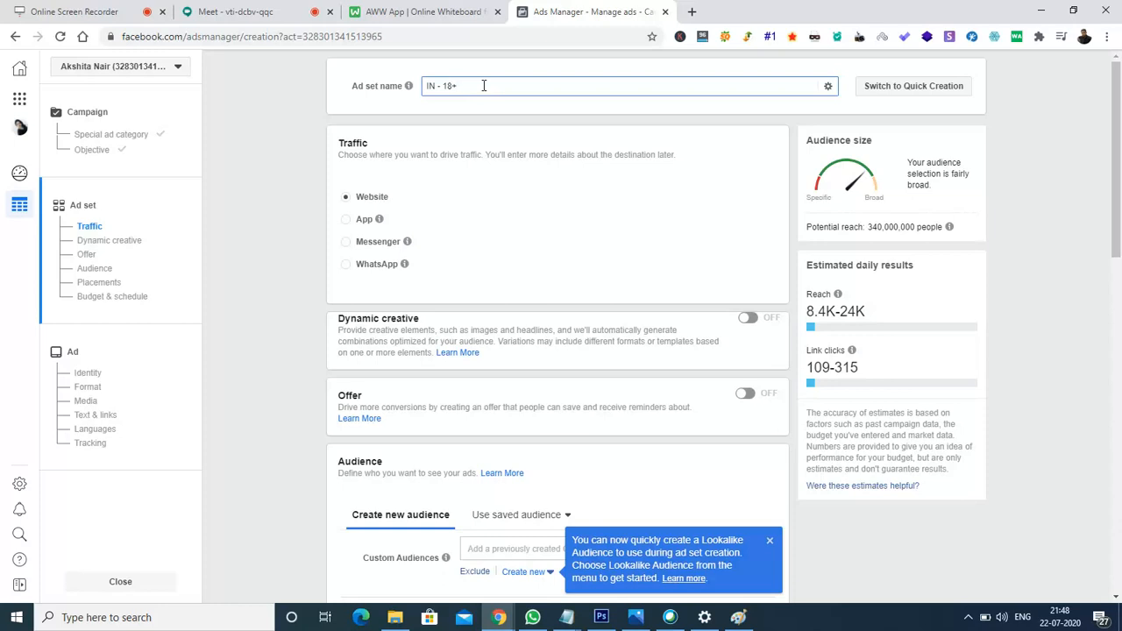
key("BackSpace")
key("BackSpace")
key("BackSpace")
key("BackSpace")
type("My ad")
key("BackSpace")
type("set name")
mouse_move(400, 267)
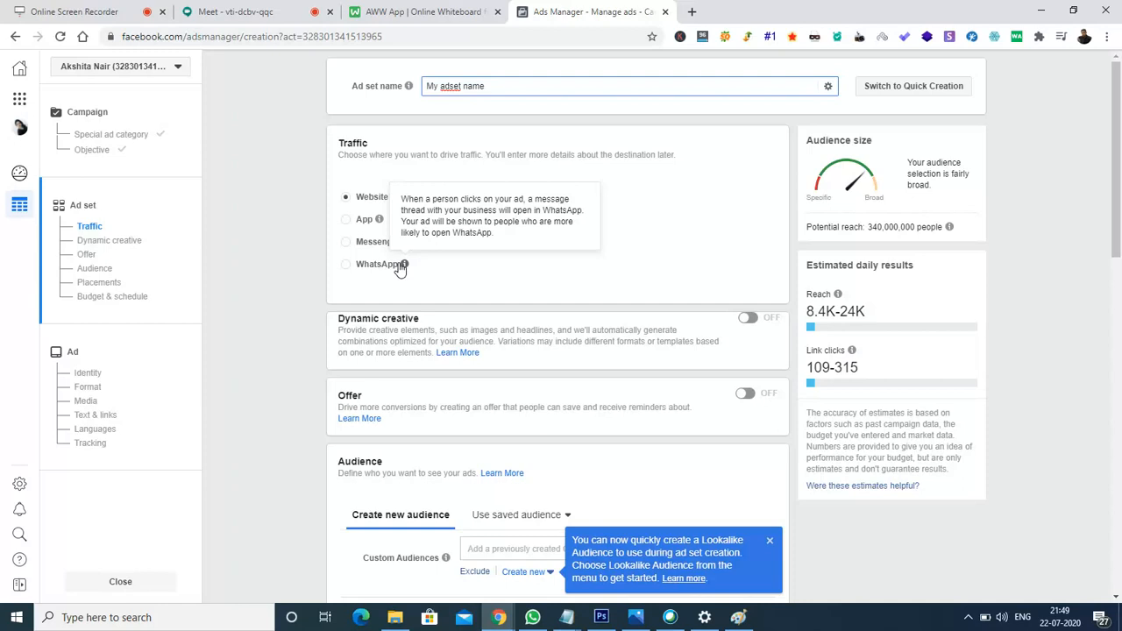
mouse_move(407, 242)
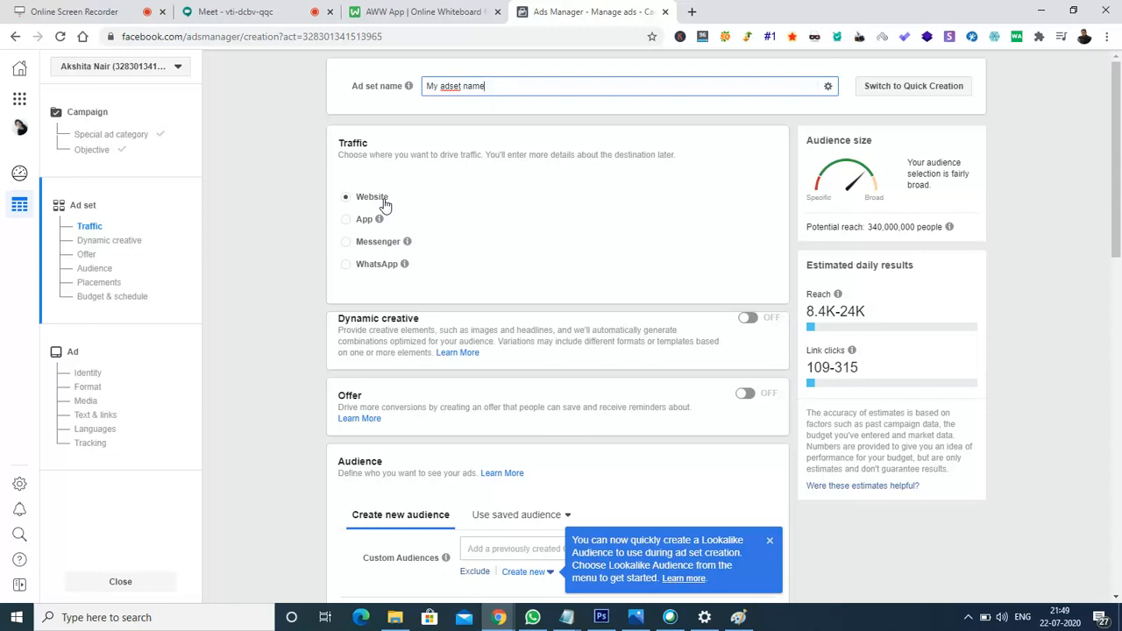
left_click_drag(1119, 131, 1105, 261)
Dismiss the Lookalike Audience tip and set the audience age range to 20–60.
left_click(772, 184)
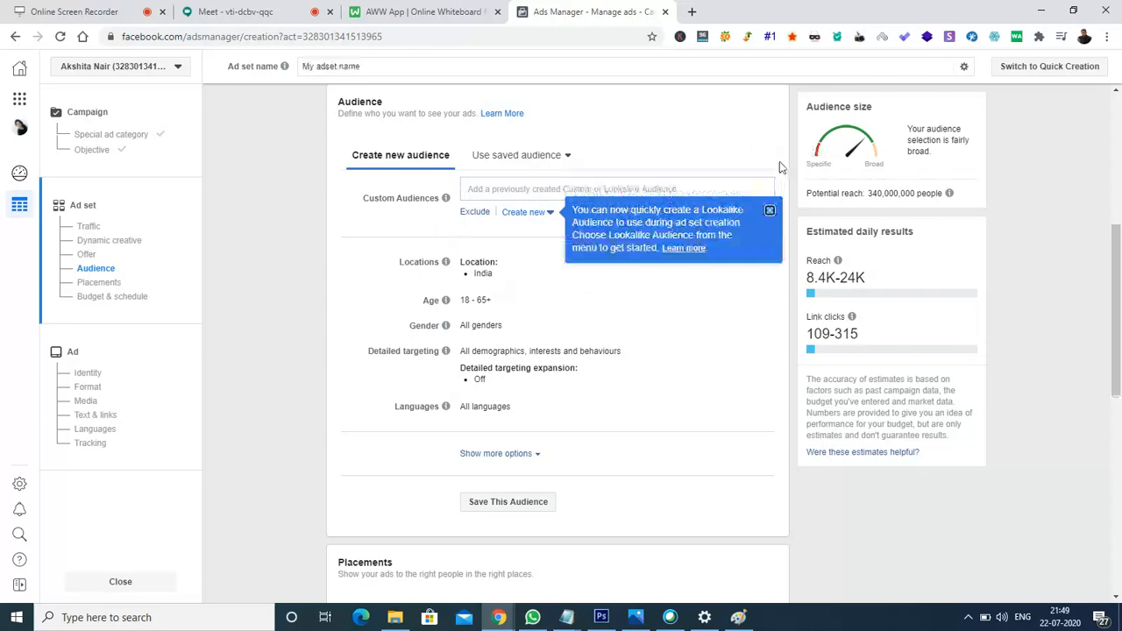
left_click(771, 213)
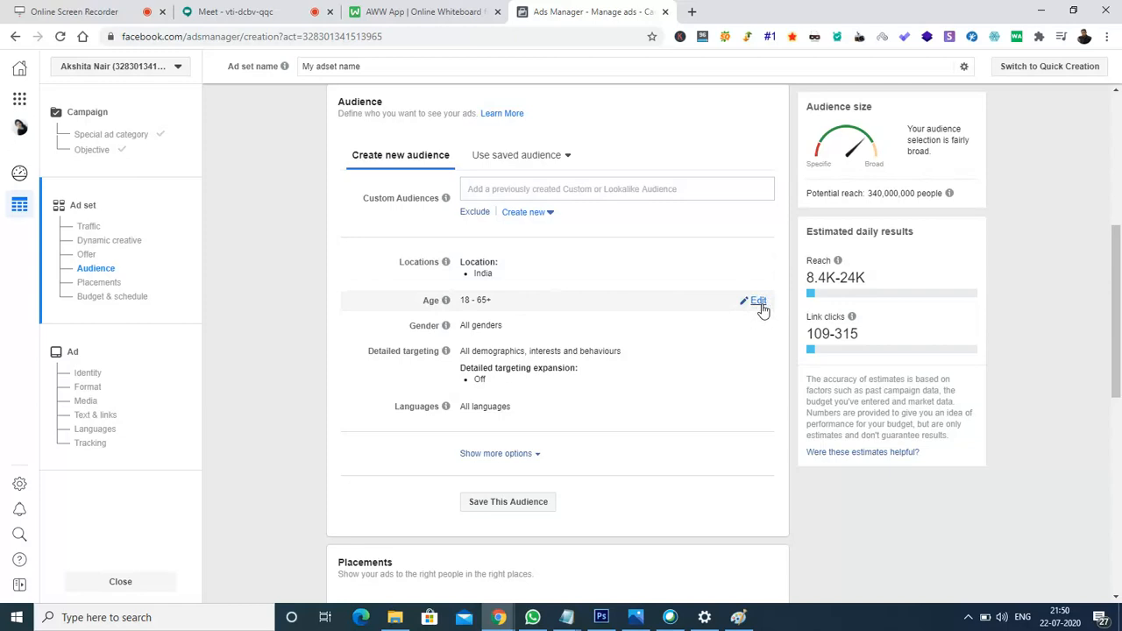
left_click(759, 303)
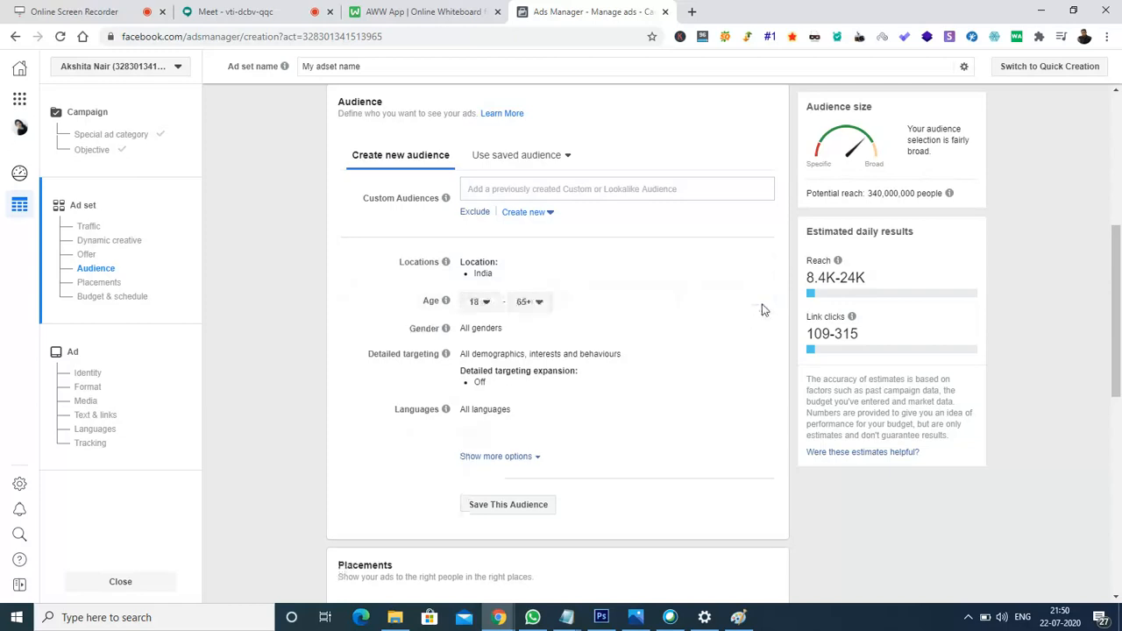
left_click(487, 303)
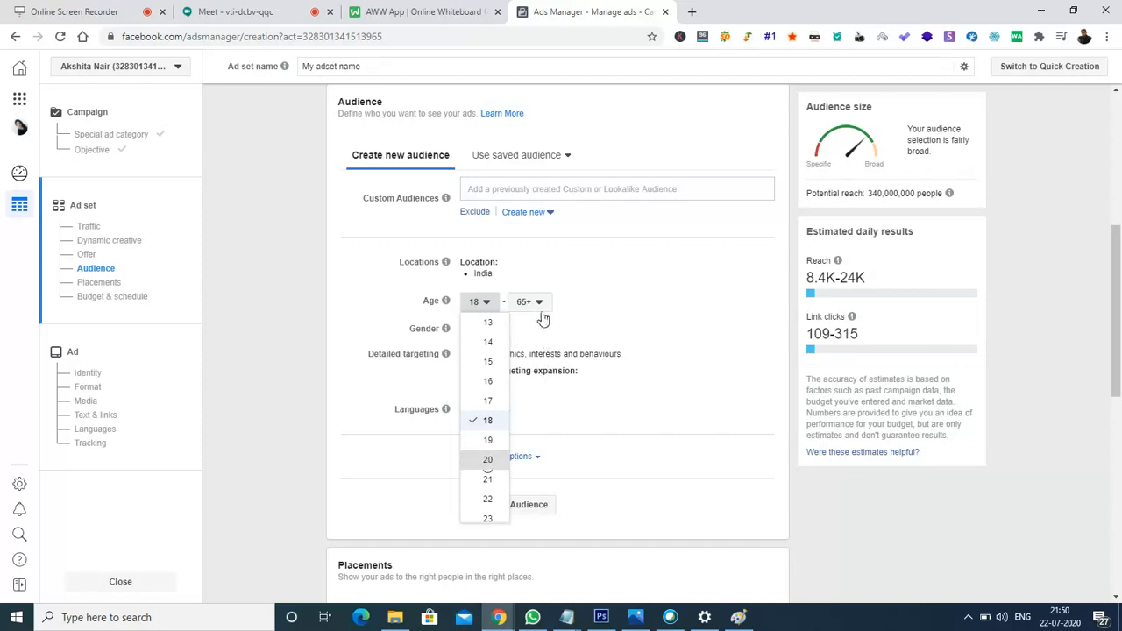
left_click(500, 459)
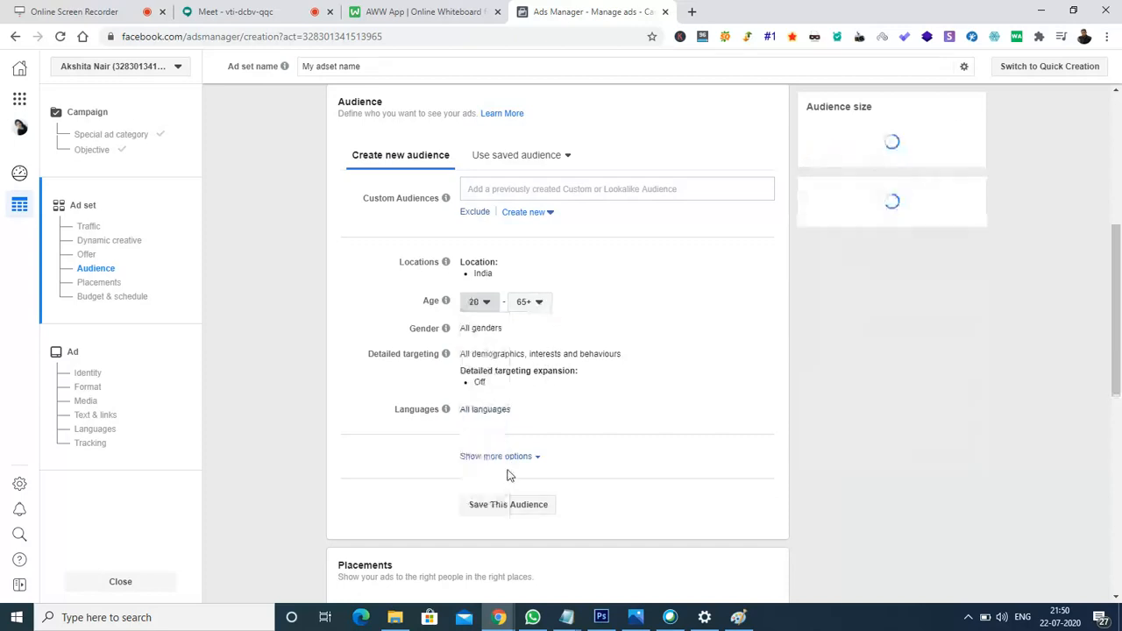
left_click(541, 302)
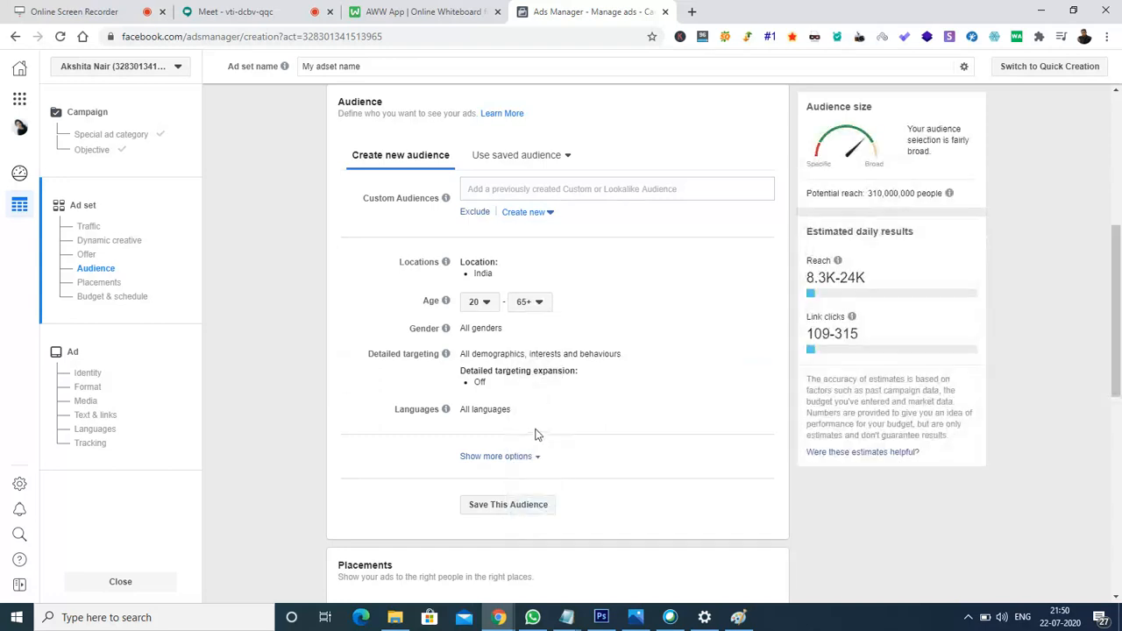
left_click(539, 303)
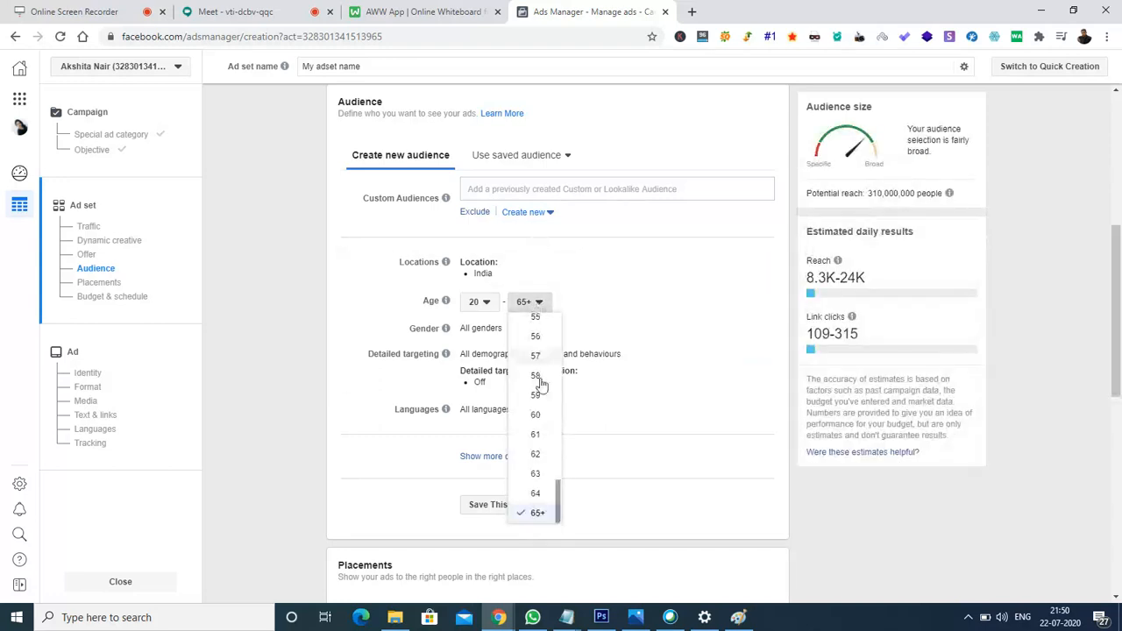
left_click(537, 415)
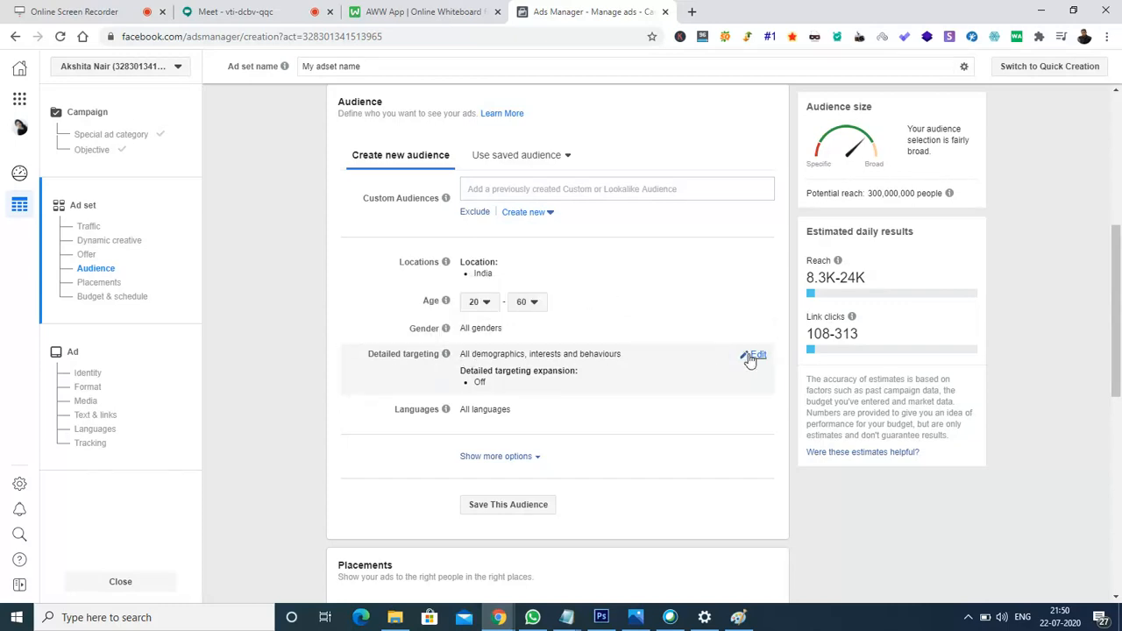
Turn on detailed targeting expansion so the ad reaches beyond the chosen interests.
left_click(754, 356)
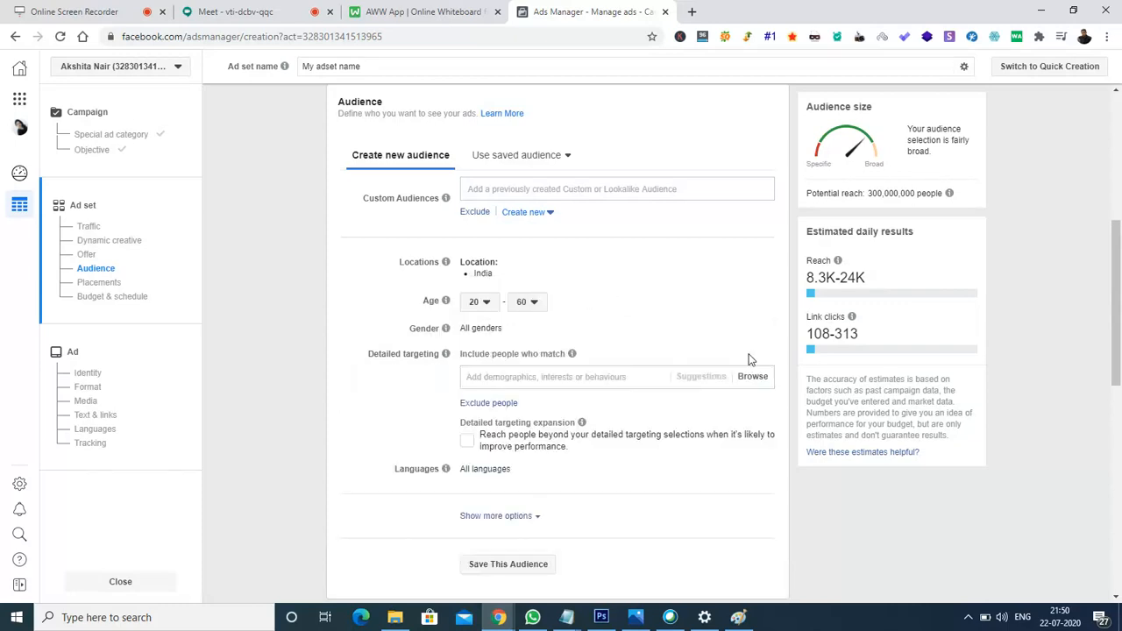
left_click(468, 447)
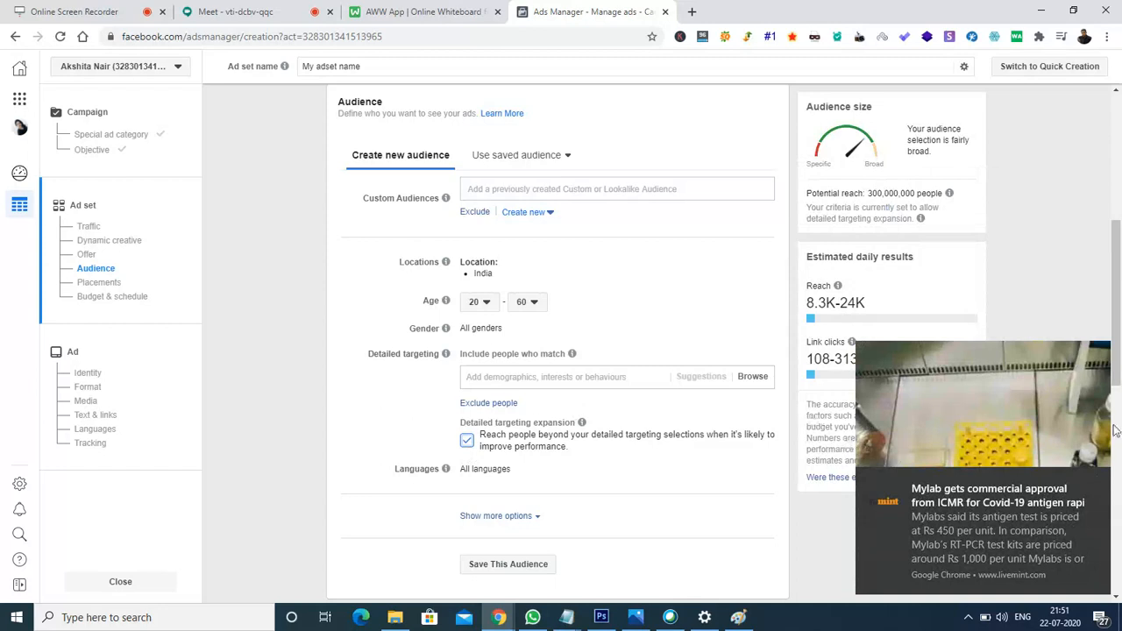
left_click(1098, 485)
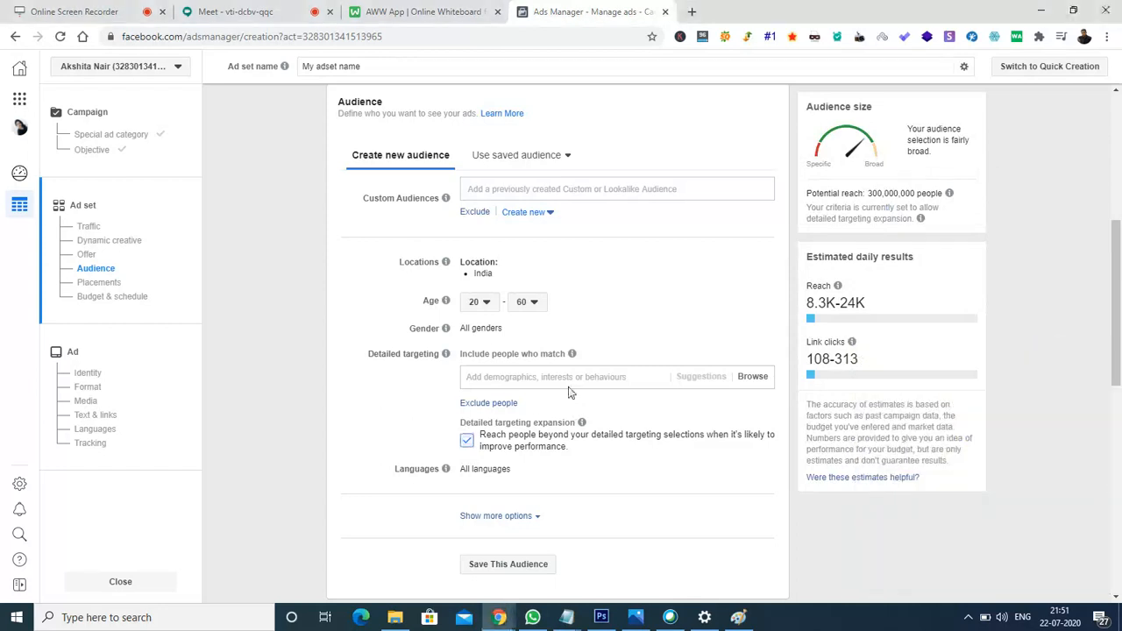
Search 'chess', add the Glossary of chess interest as a trial, then remove it.
left_click(518, 376)
type("chess board")
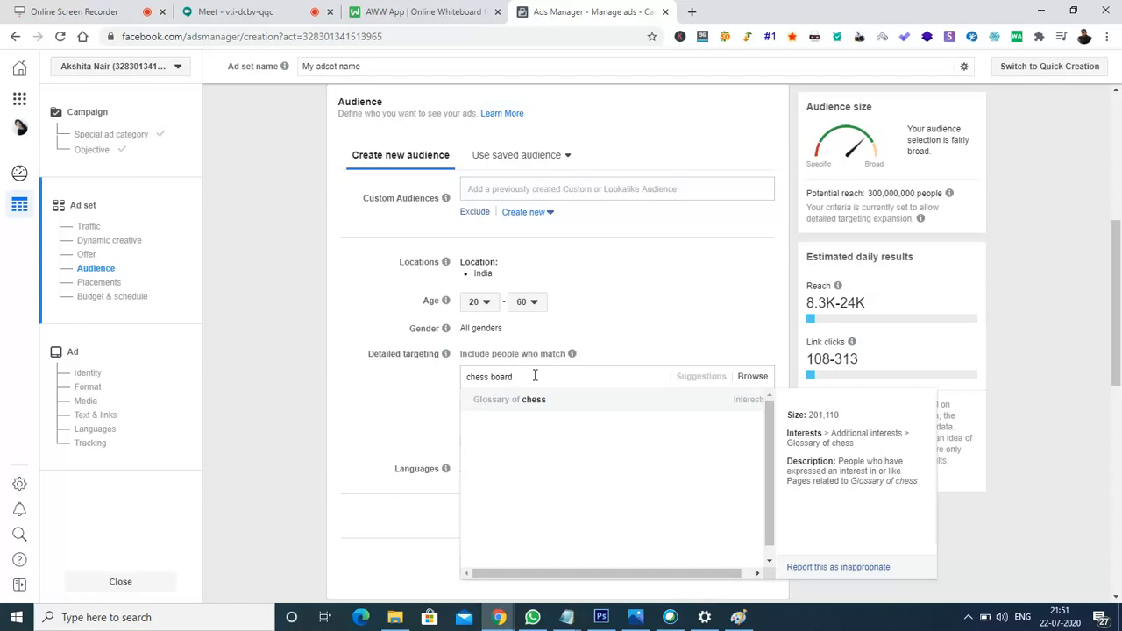
key("BackSpace")
key("BackSpace")
key("BackSpace")
key("BackSpace")
key("BackSpace")
key("BackSpace")
type("s")
key("Return")
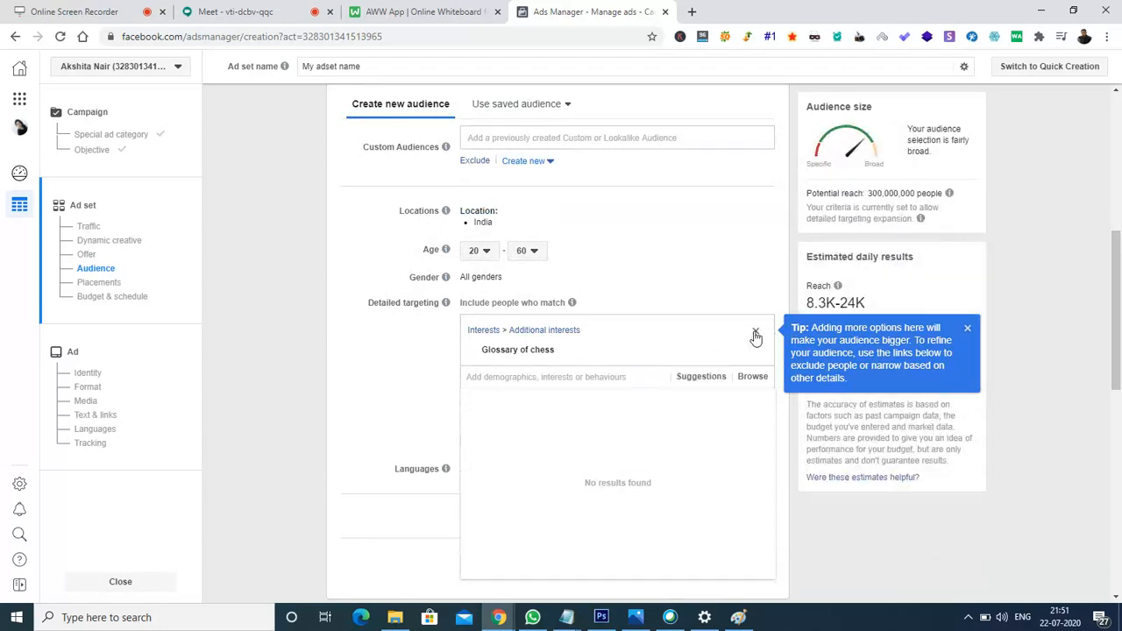
left_click(756, 336)
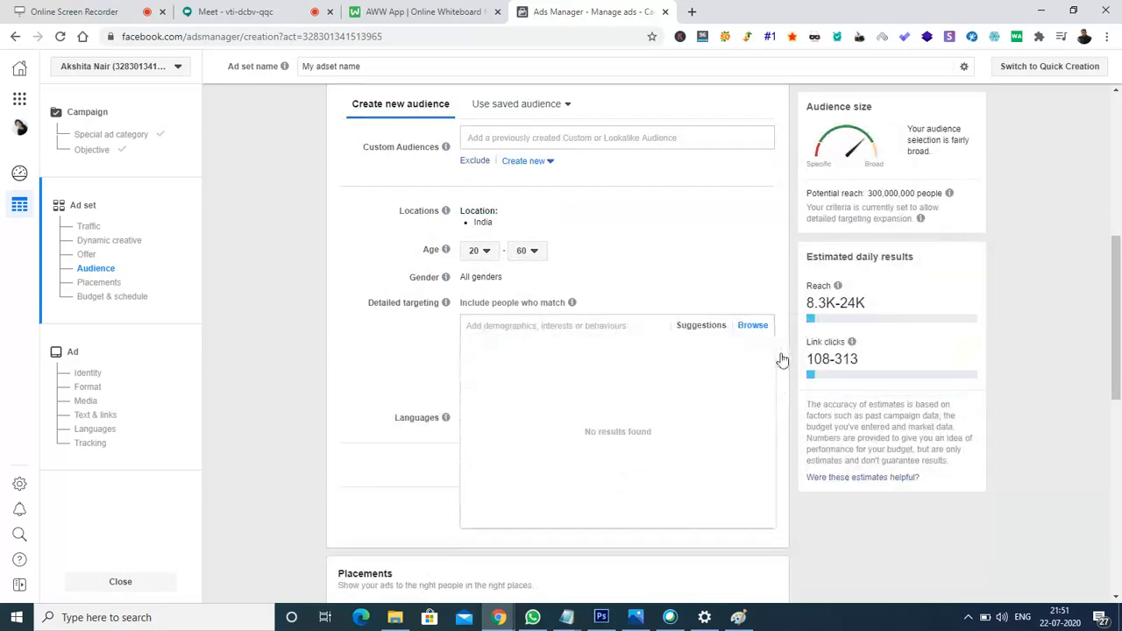
Search 'chess' in detailed targeting and add the Chess interest.
left_click(598, 326)
type("chess")
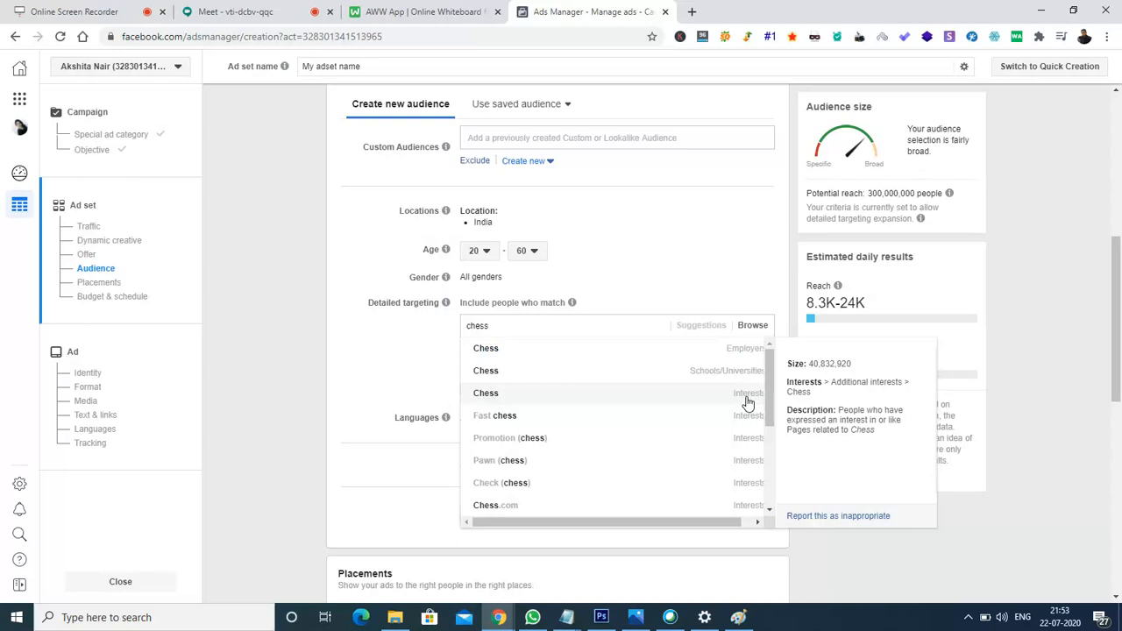
left_click(488, 393)
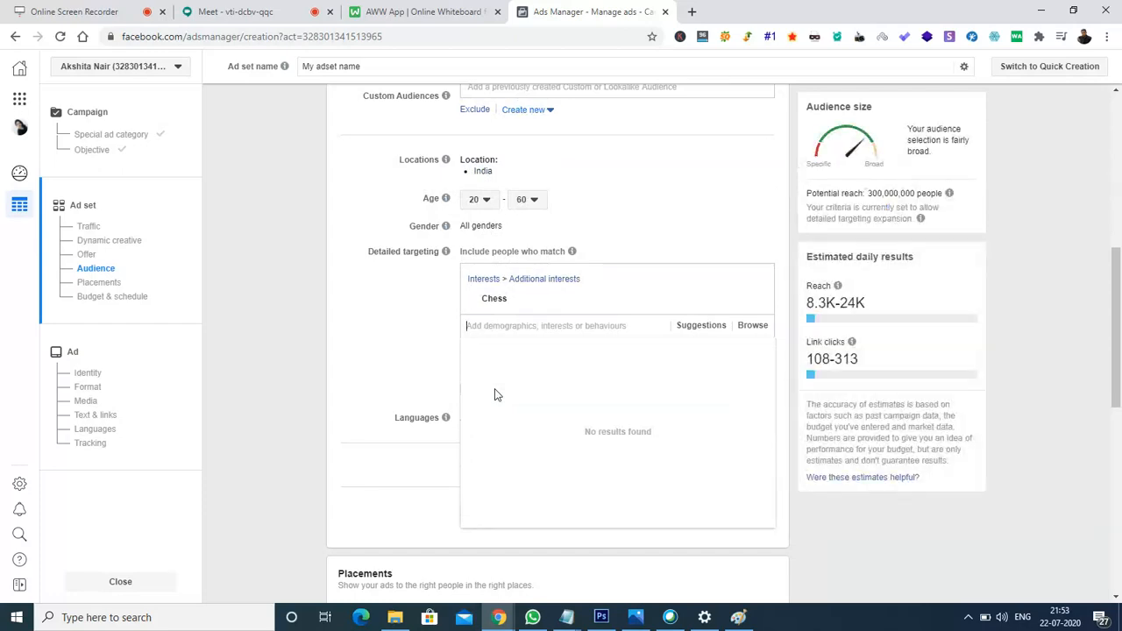
left_click(383, 339)
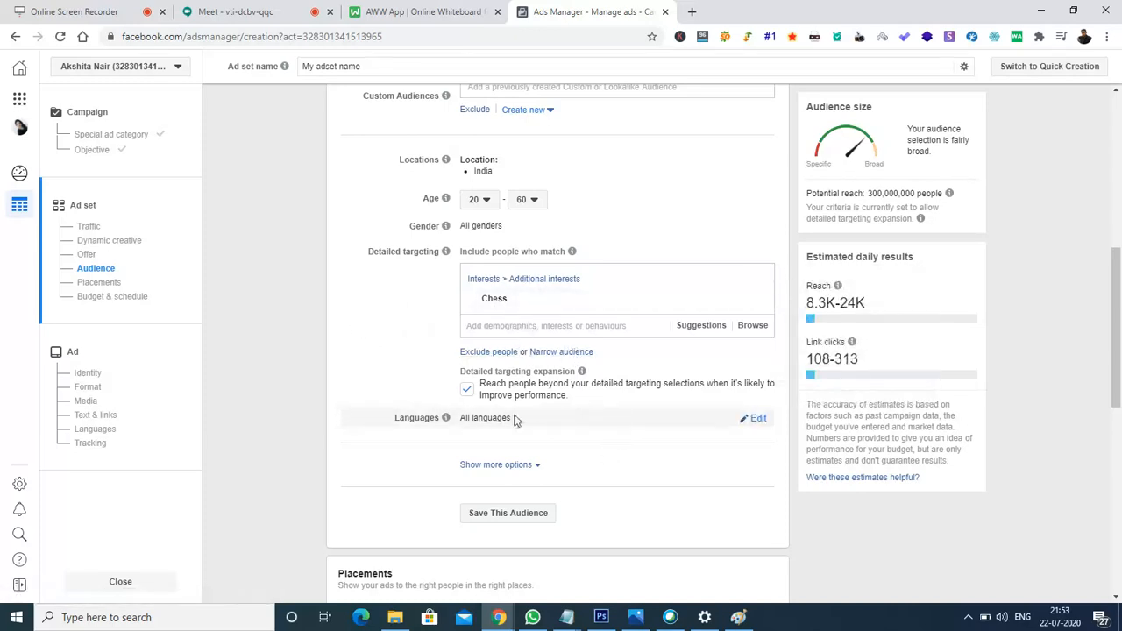
Set the audience language to English (All) by searching 'engl'.
left_click(759, 421)
left_click(598, 421)
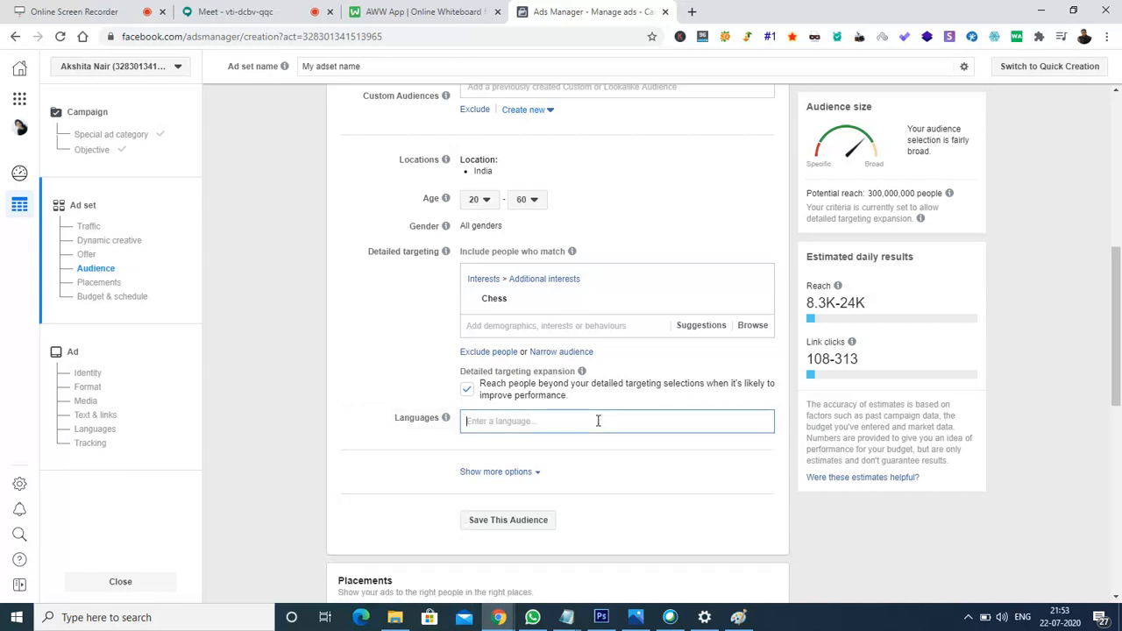
type("engli")
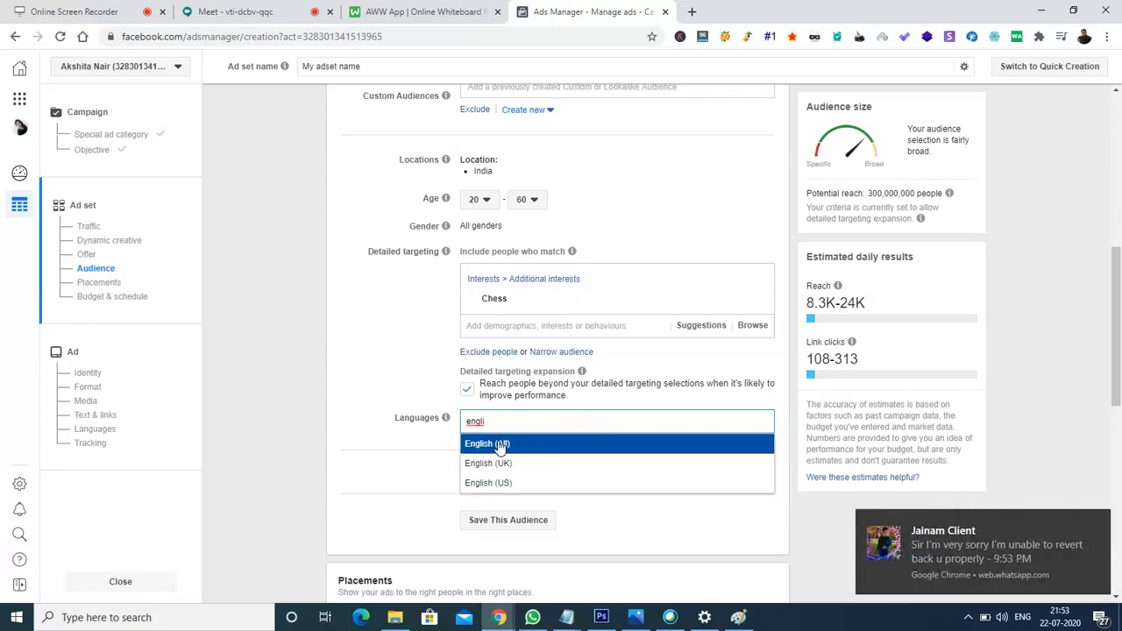
left_click(526, 445)
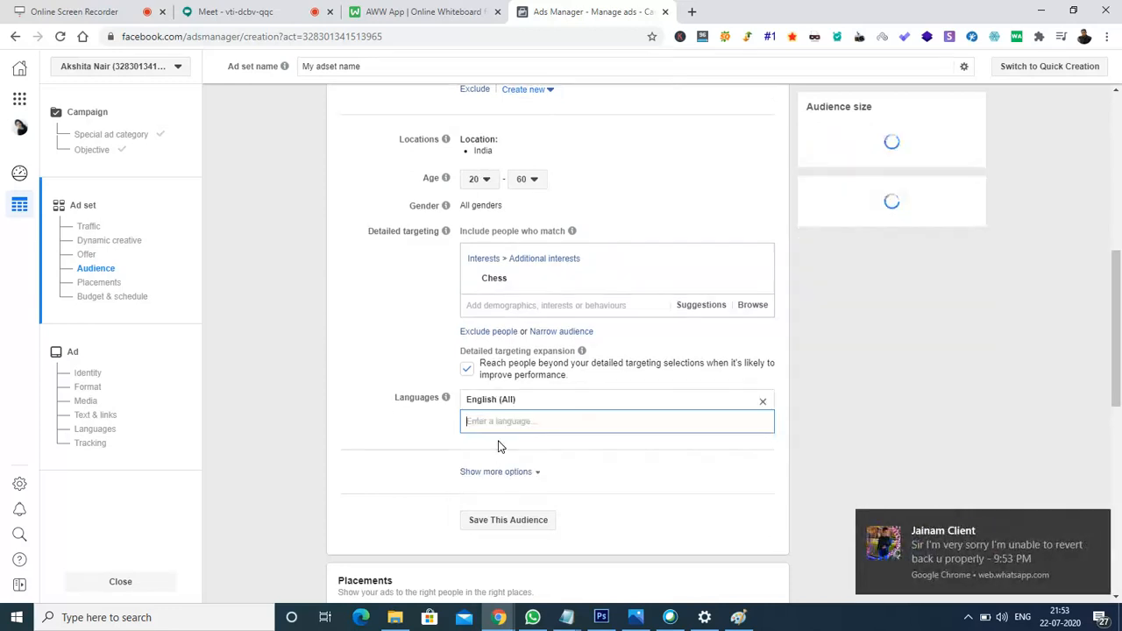
Dismiss the pop-up message notifications.
left_click(1096, 522)
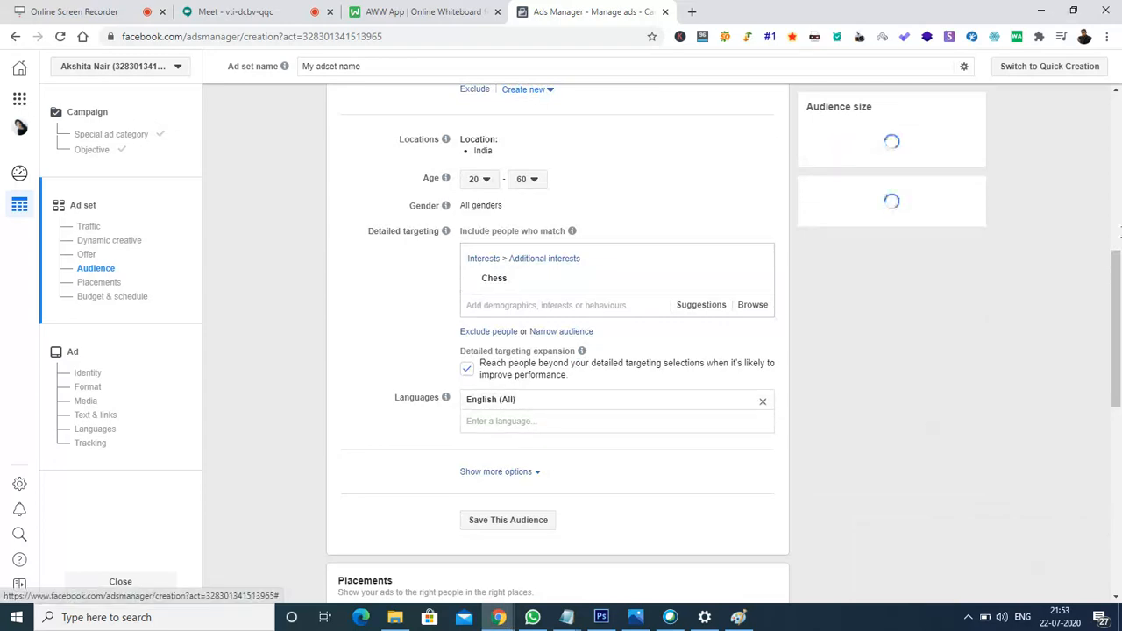
scroll(1118, 298, "down", 2)
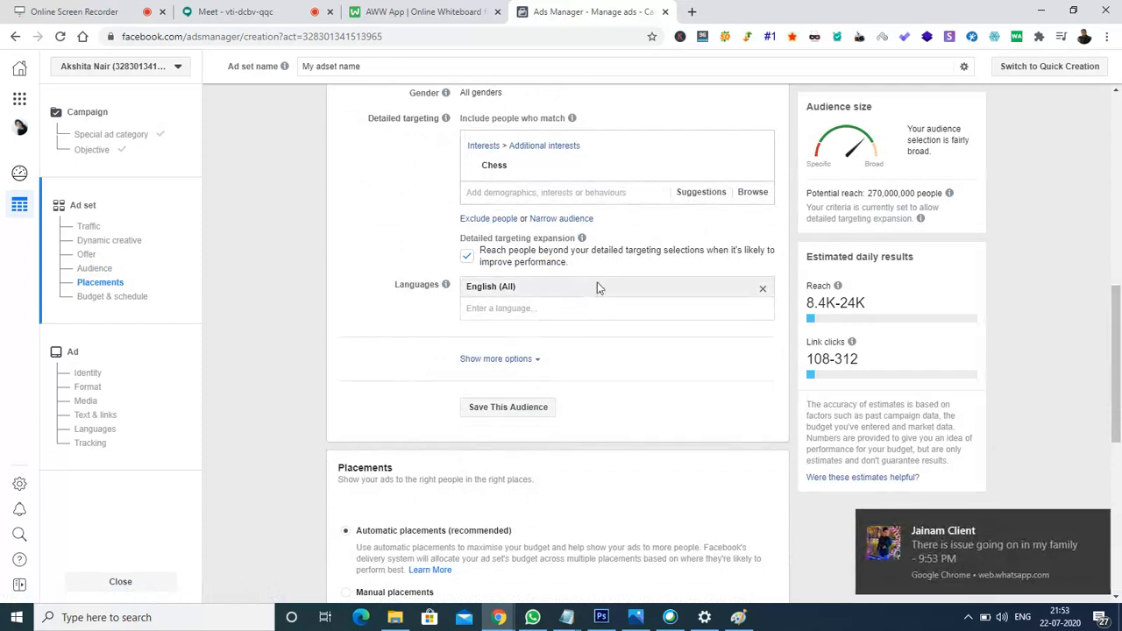
left_click(1093, 524)
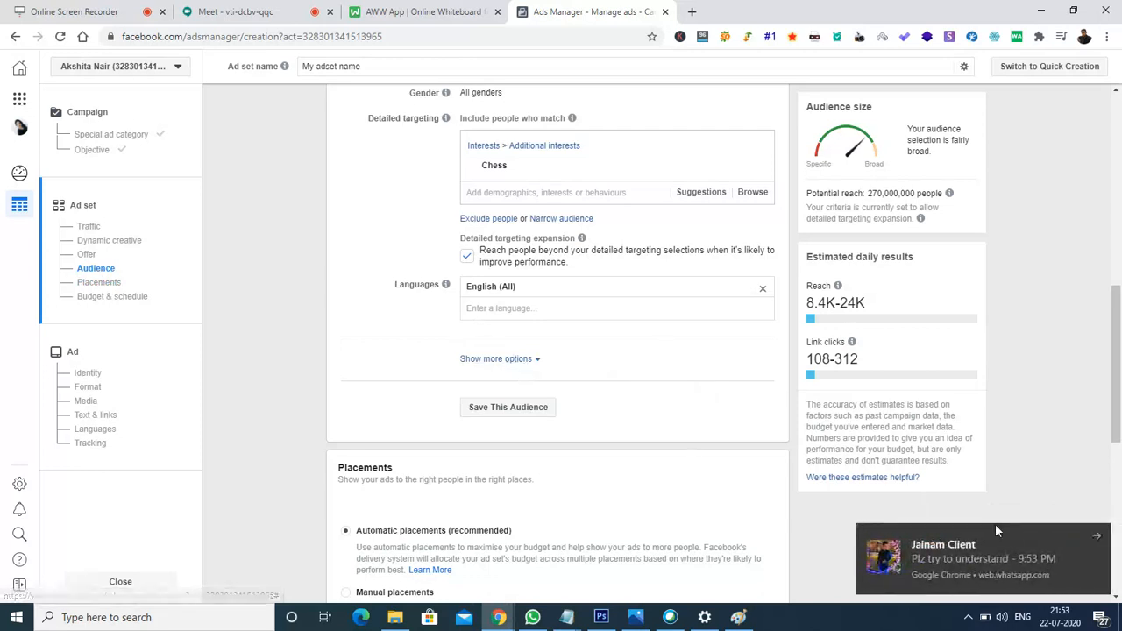
left_click(1095, 537)
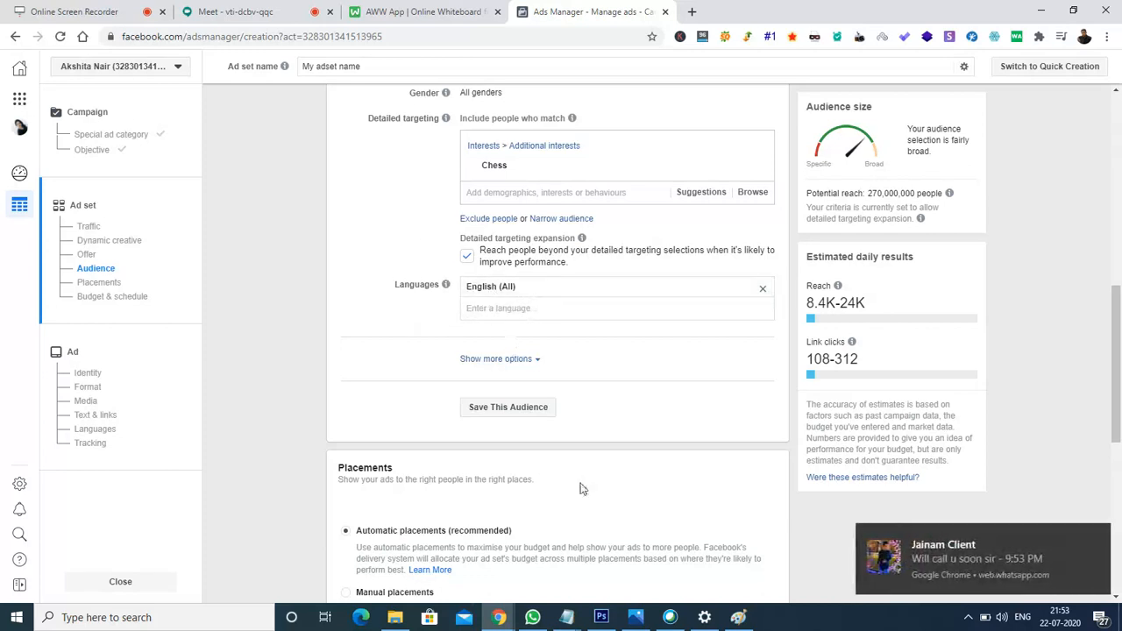
left_click(1095, 539)
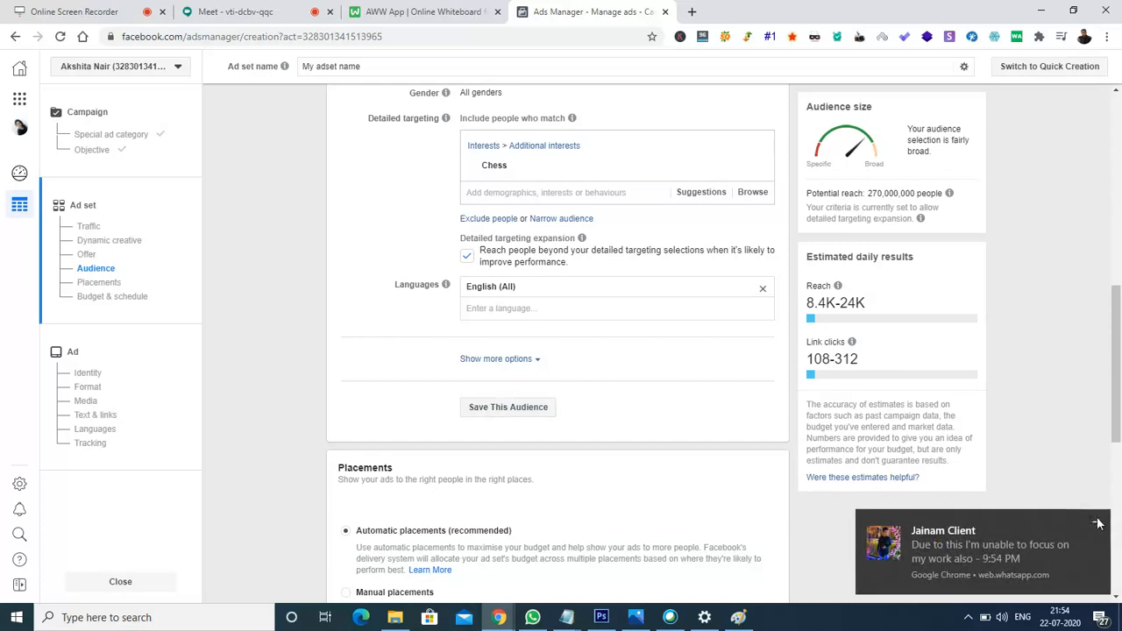
left_click(1098, 524)
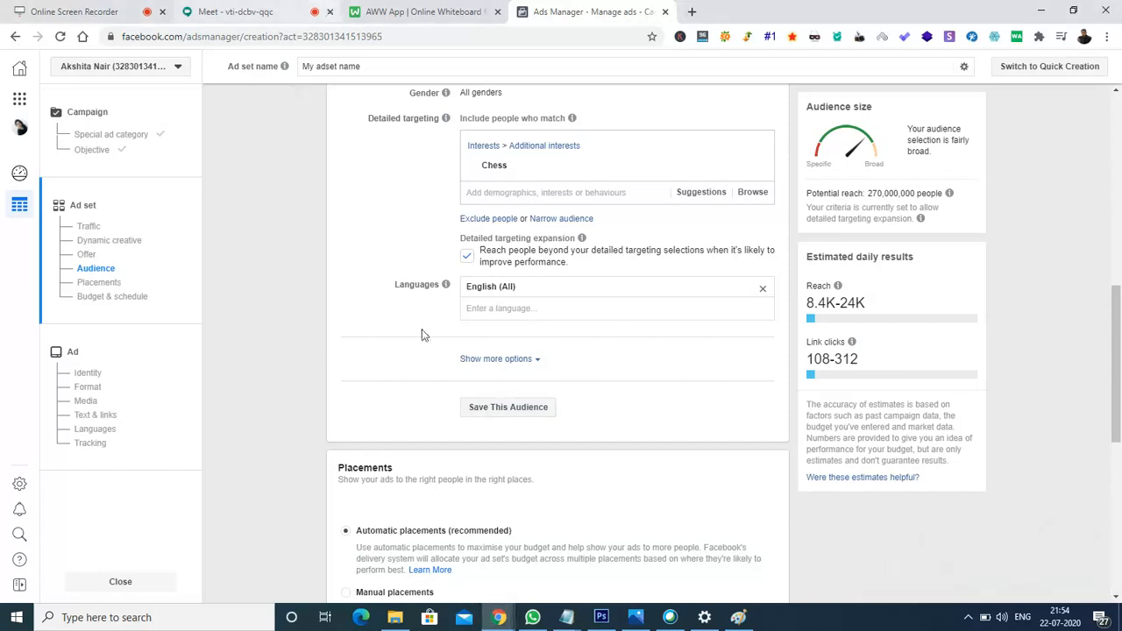
Close the WhatsApp tab in the WellDelivered Chrome window, then return to the Ads Manager window.
mouse_move(498, 617)
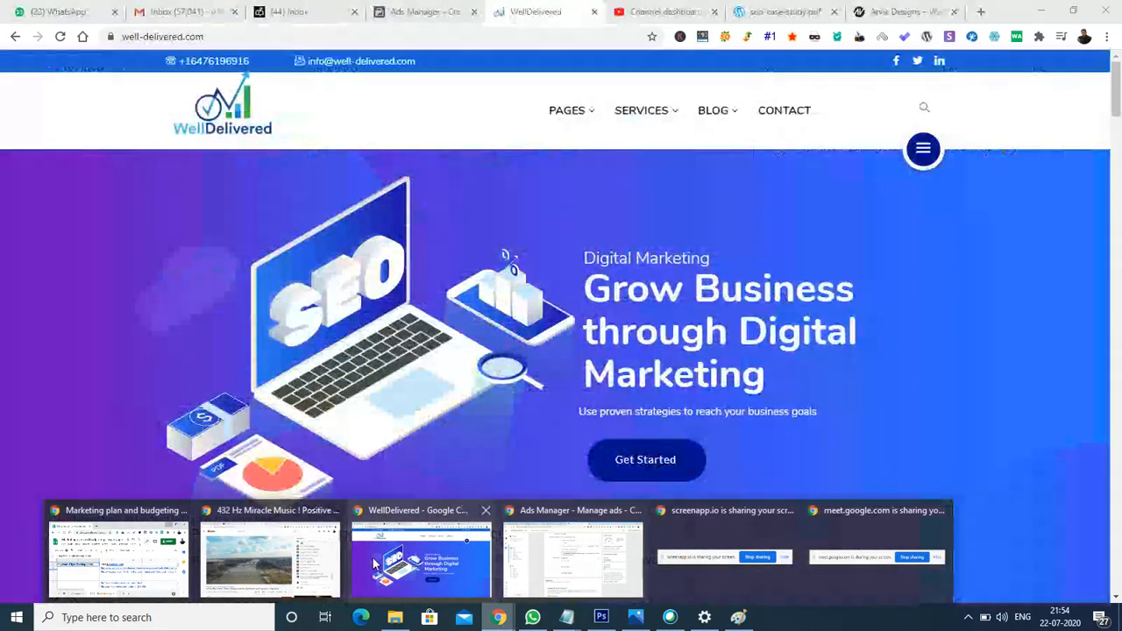
left_click(372, 566)
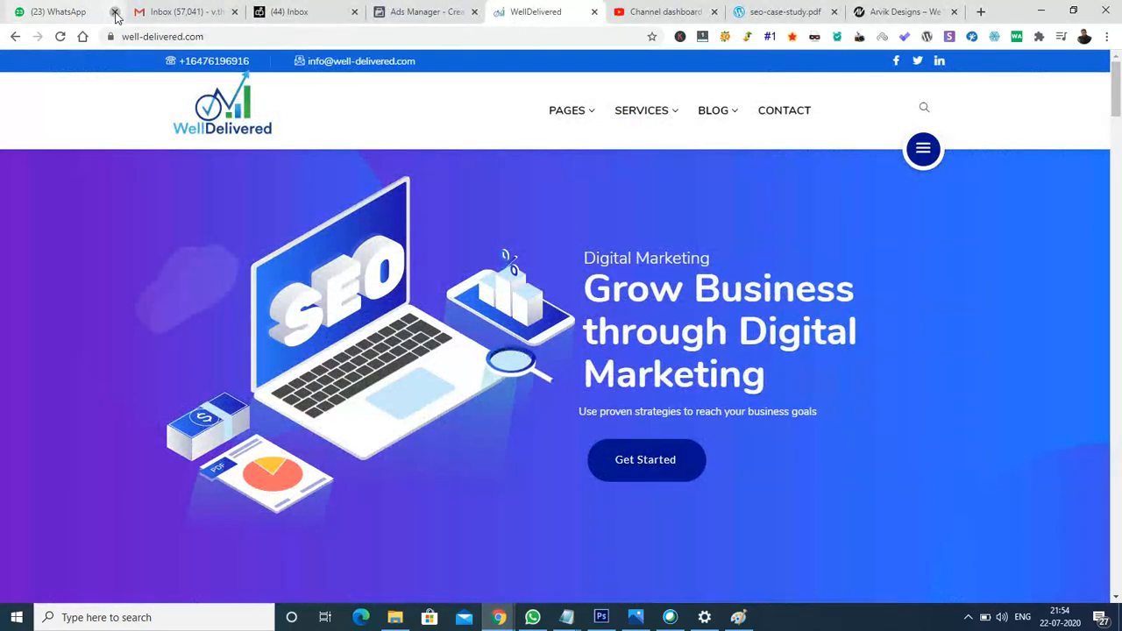
left_click(114, 12)
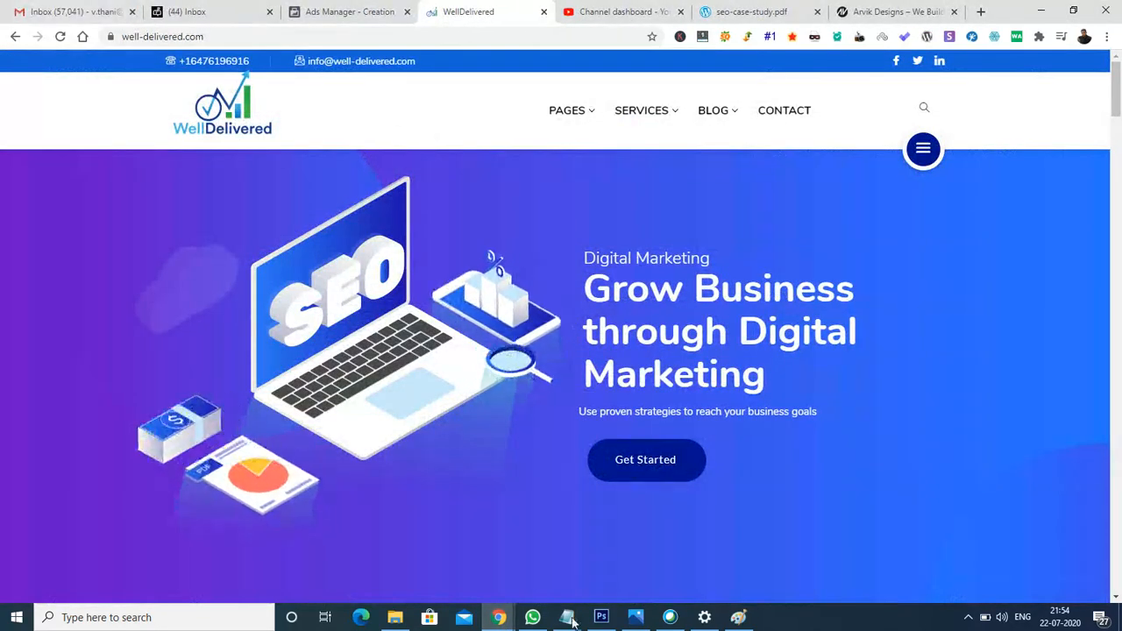
mouse_move(499, 617)
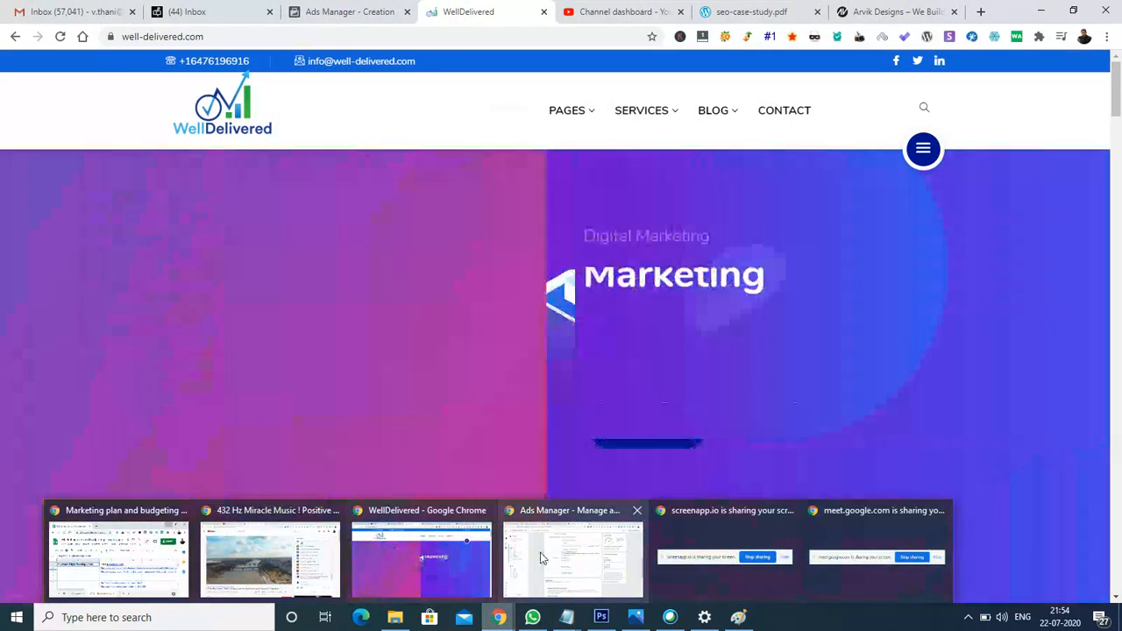
left_click(541, 559)
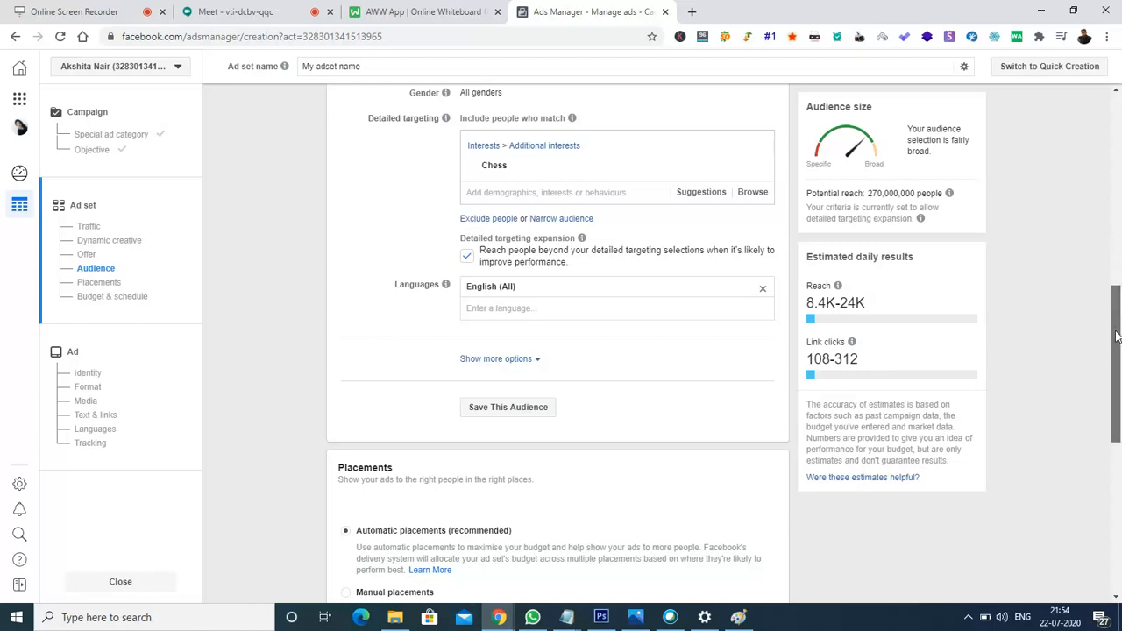
scroll(1117, 342, "down", 4)
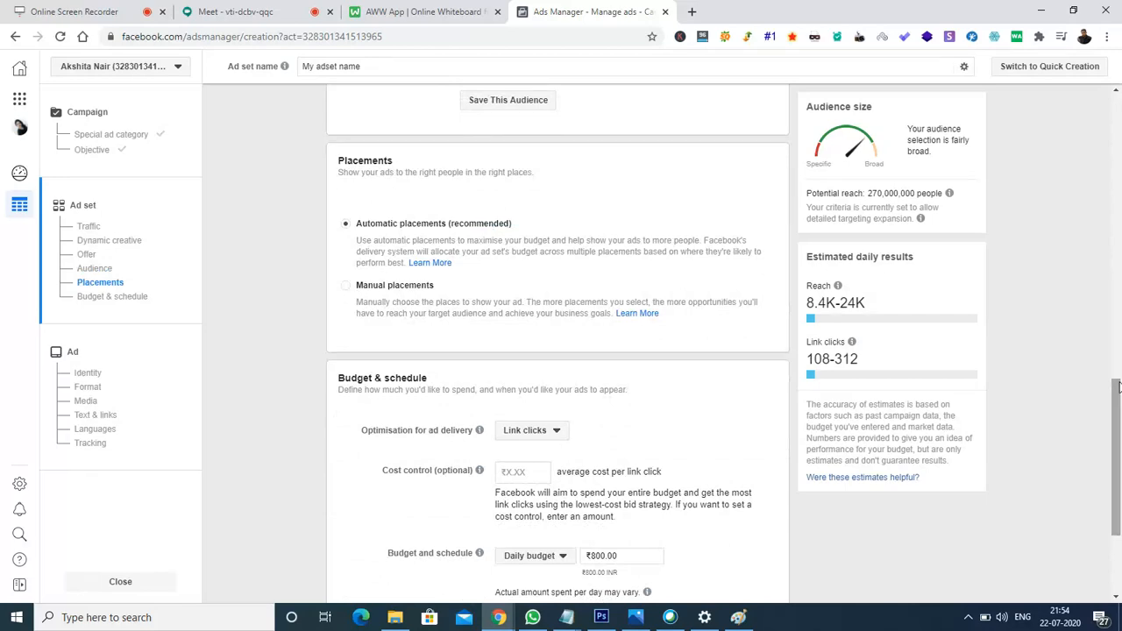
mouse_move(1117, 386)
left_mouse_down()
mouse_move(1117, 457)
mouse_move(1117, 380)
left_mouse_up()
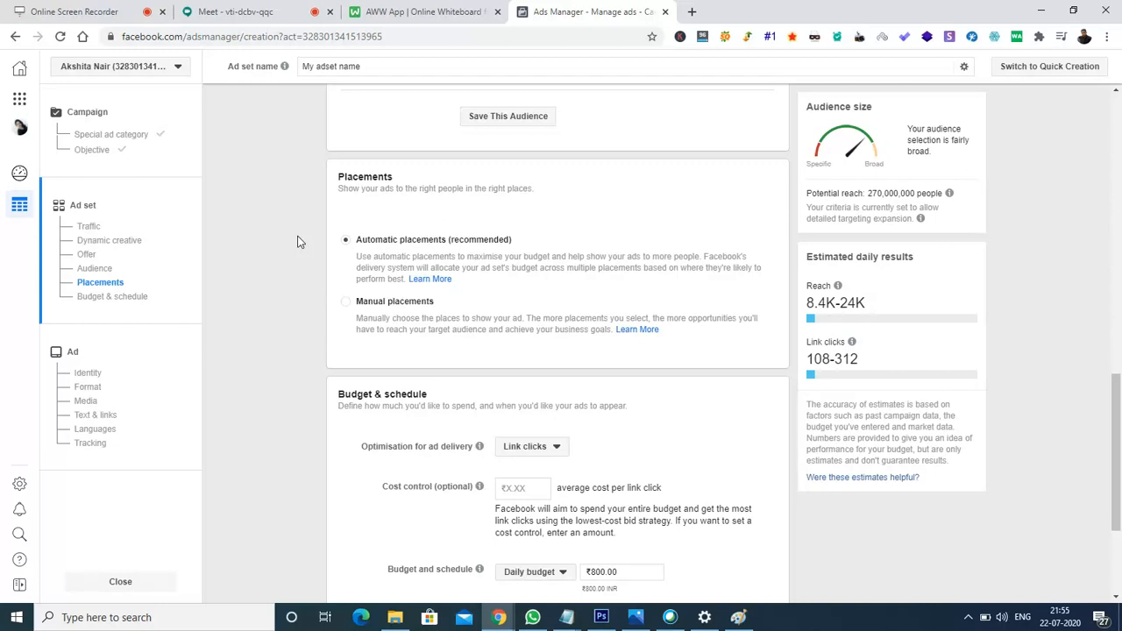
Use Manual placements on Mobile devices only, excluding Audience Network and Messenger.
left_click(347, 309)
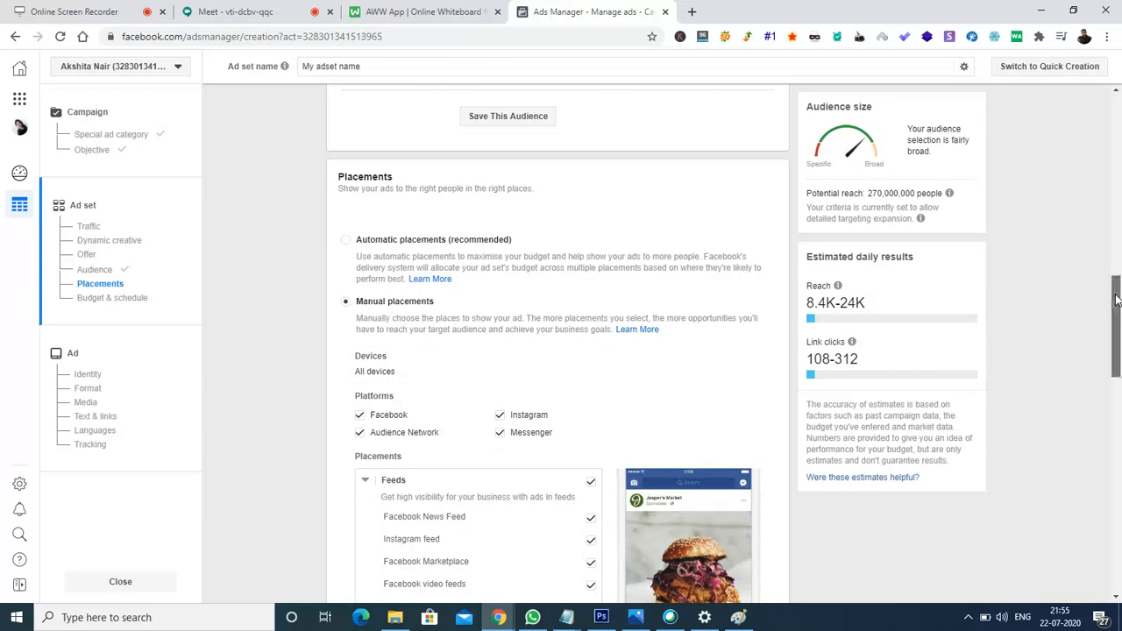
scroll(1119, 327, "down", 2)
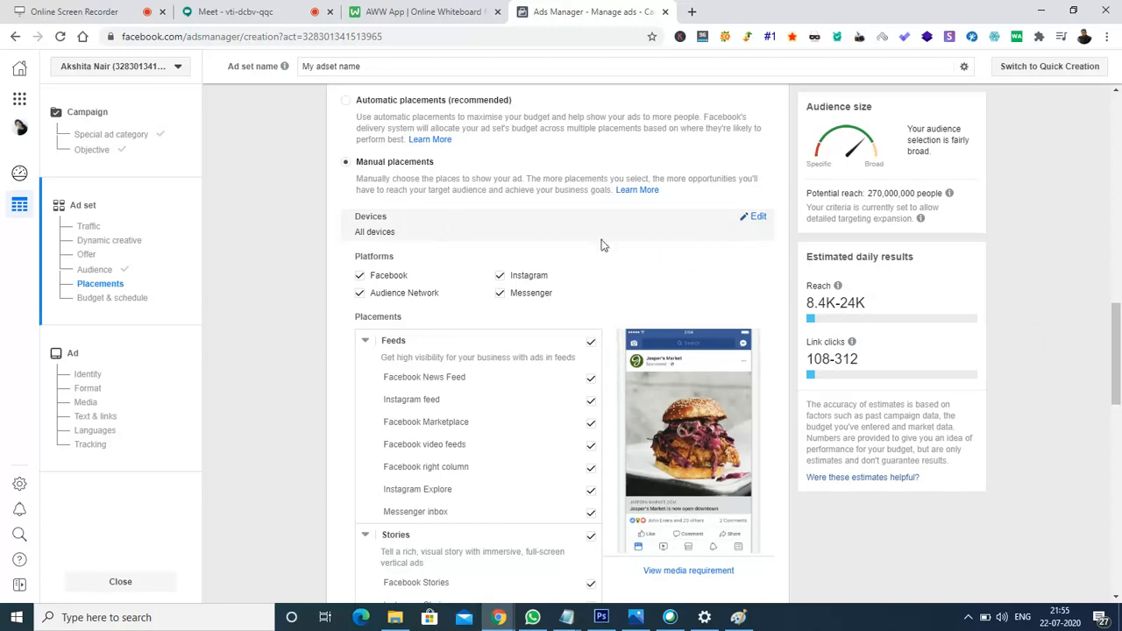
left_click(758, 217)
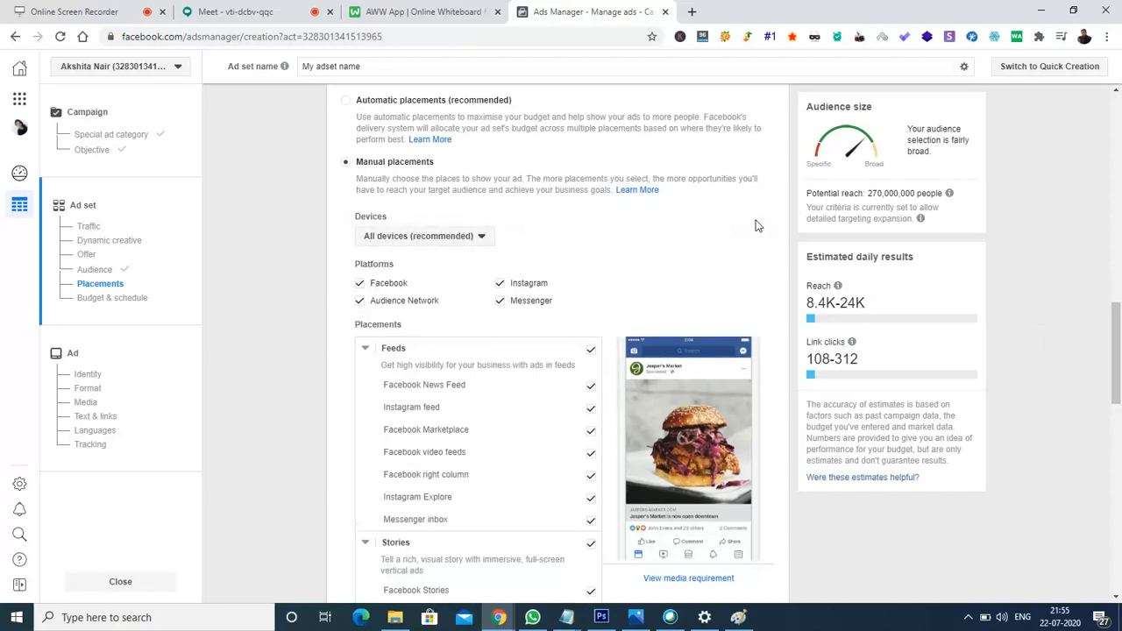
left_click(470, 239)
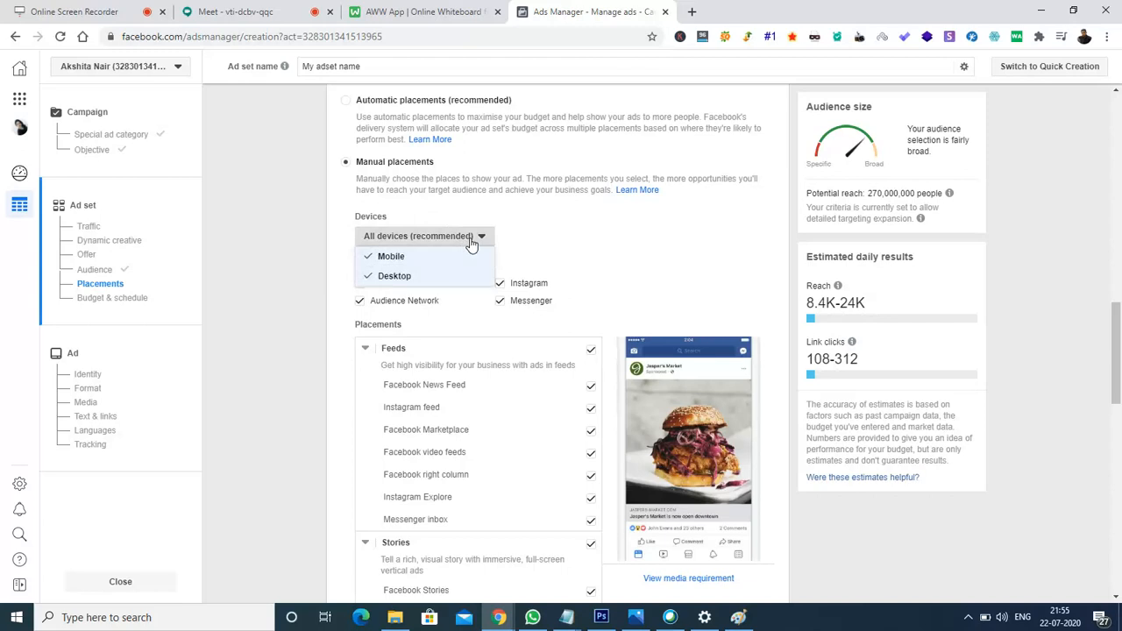
left_click(395, 279)
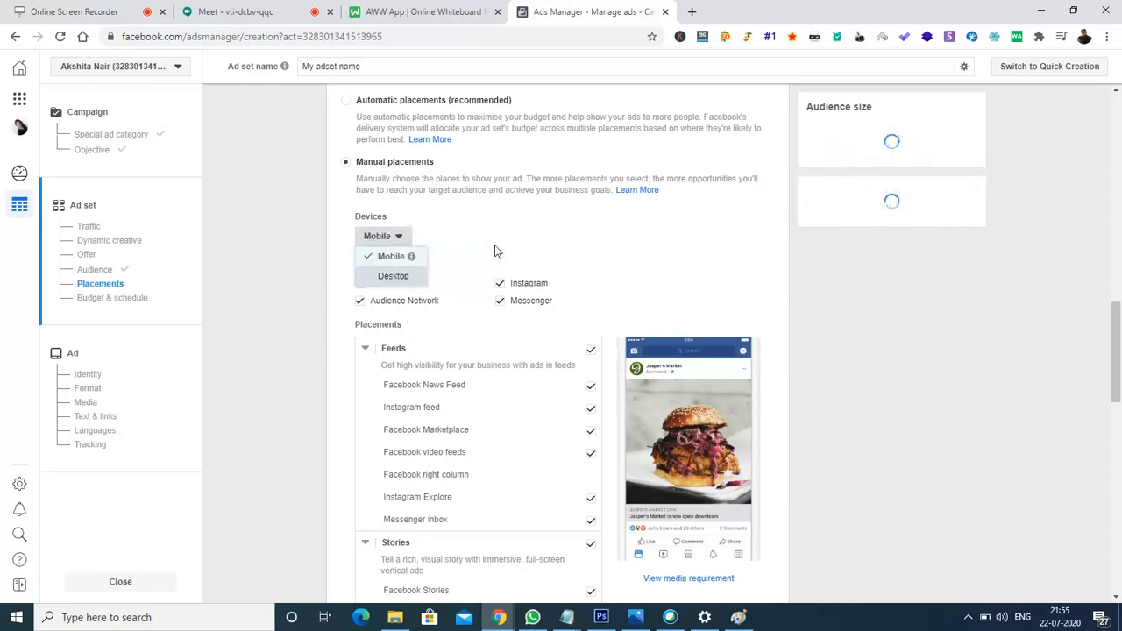
left_click(374, 234)
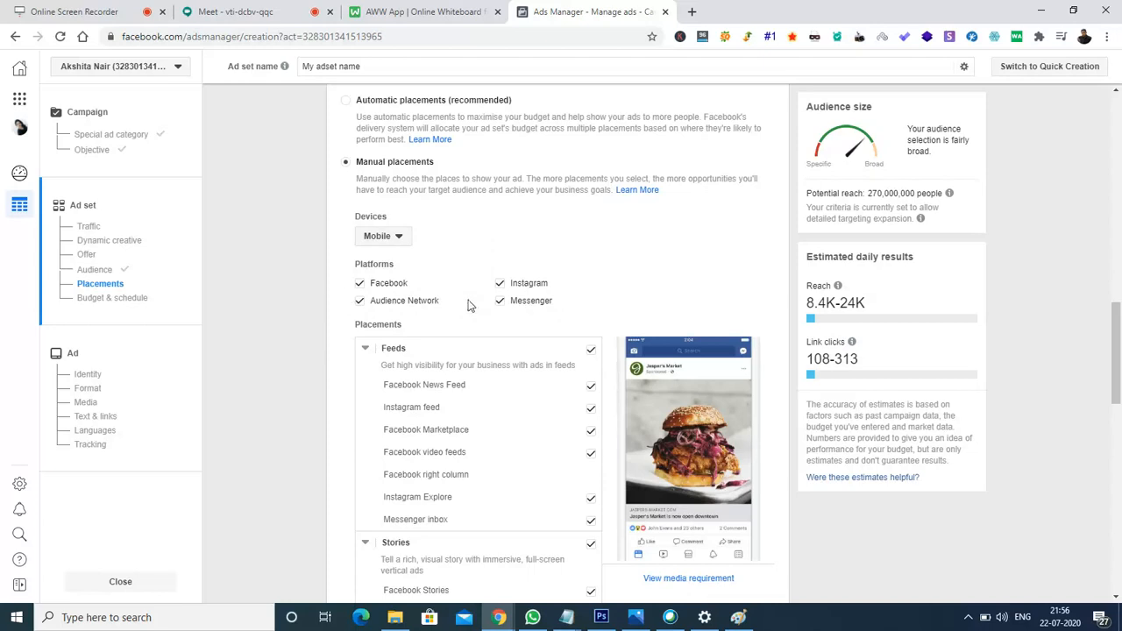
left_click(360, 301)
left_click(499, 303)
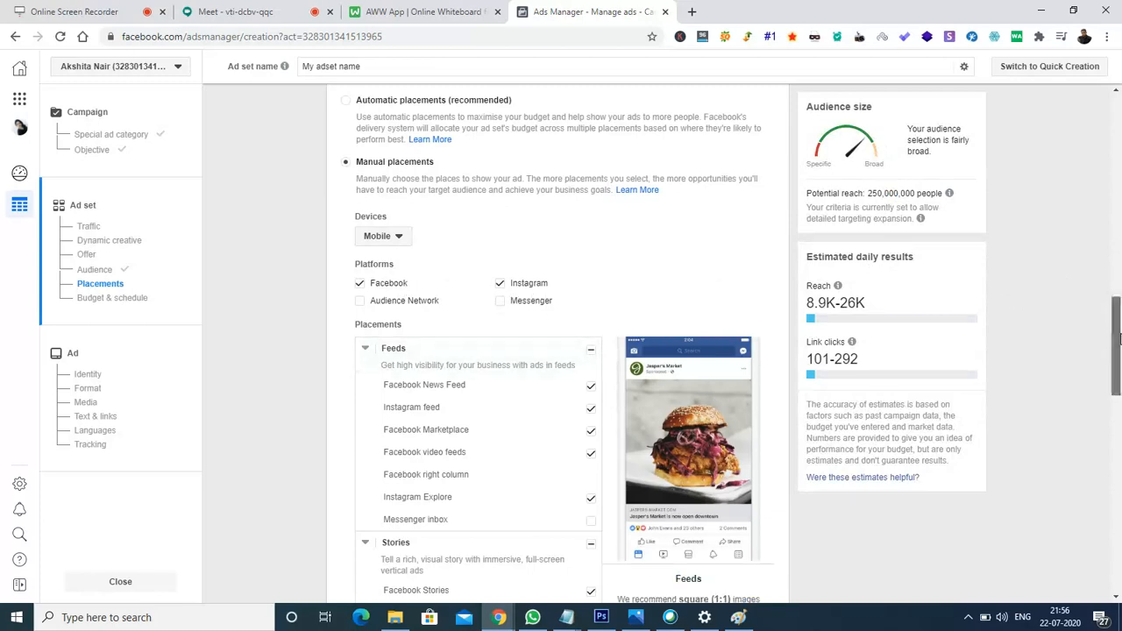
scroll(1119, 340, "down", 3)
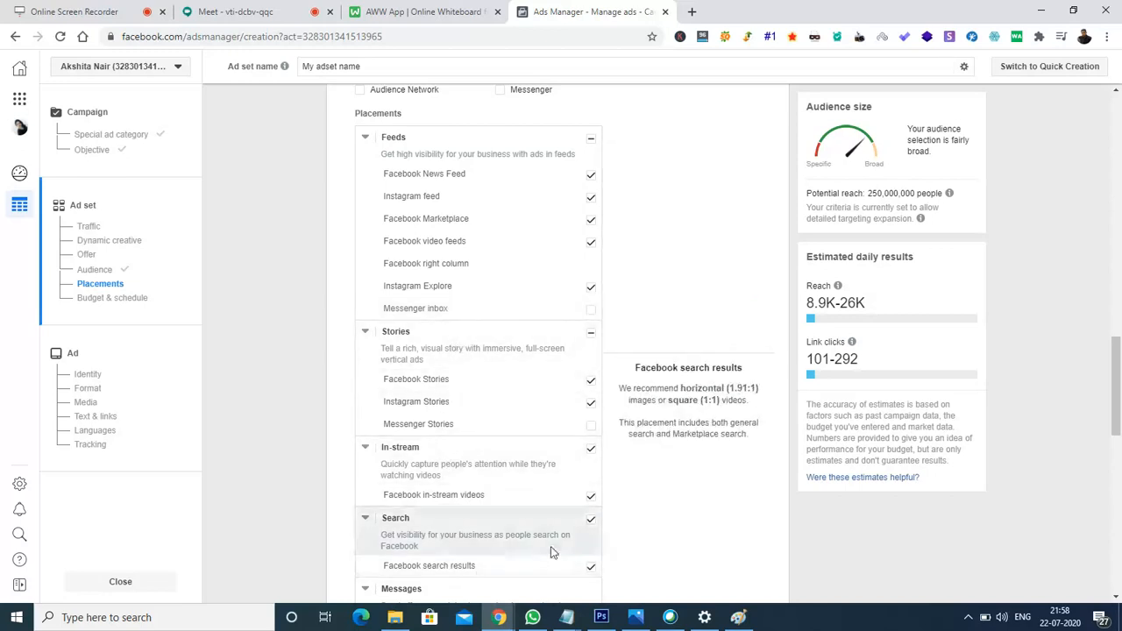
left_click_drag(1119, 334, 1120, 441)
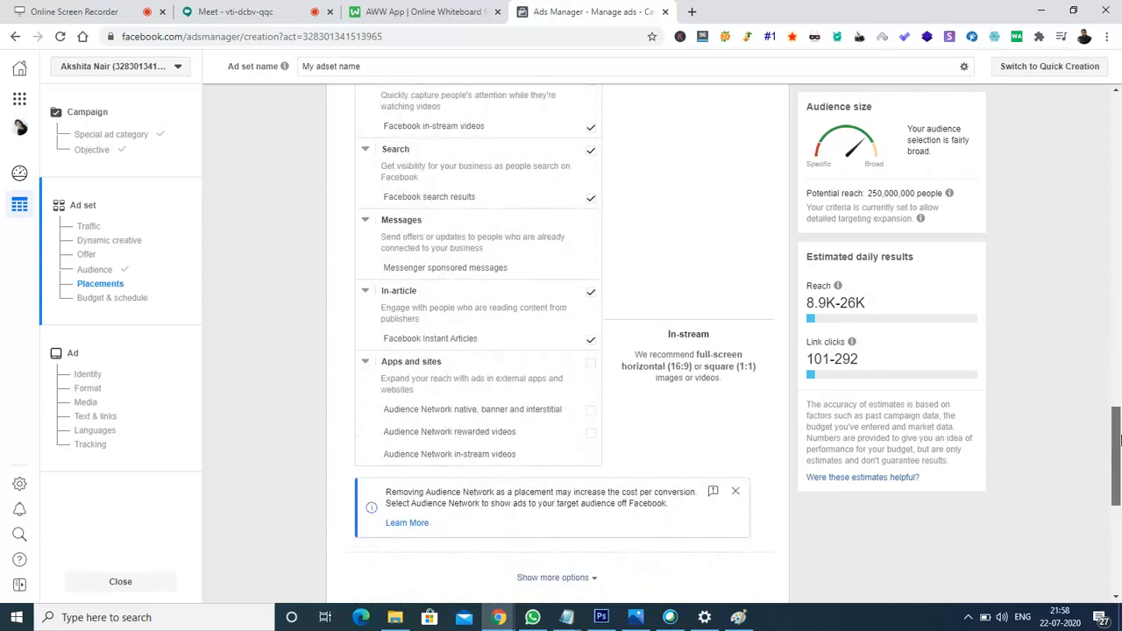
left_click(736, 494)
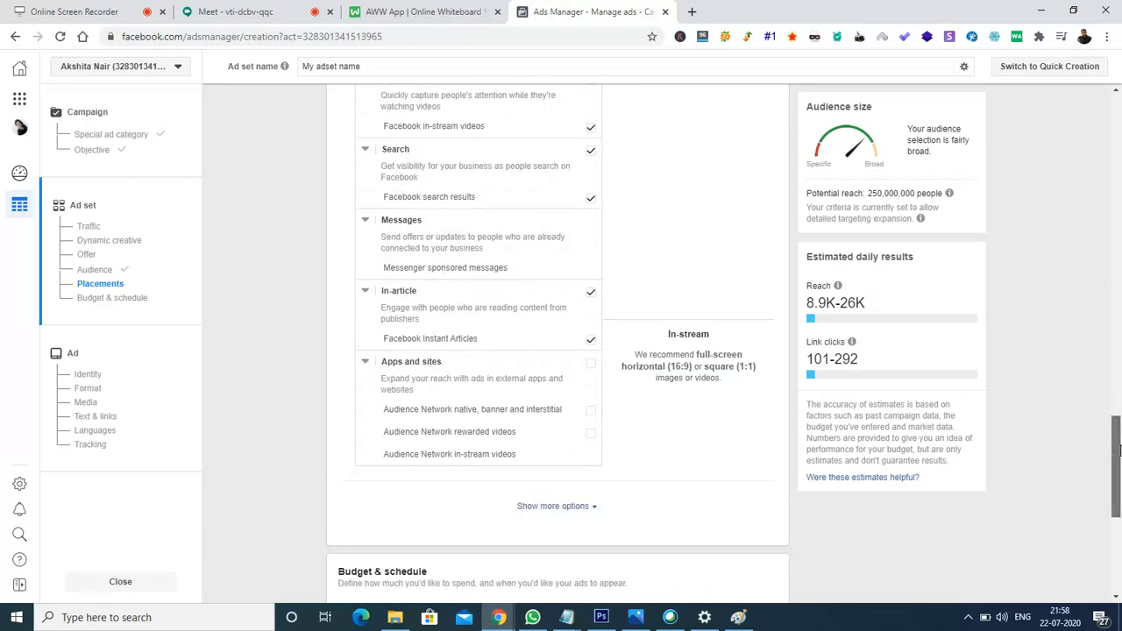
scroll(1119, 428, "up", 1)
left_click_drag(1119, 428, 1119, 309)
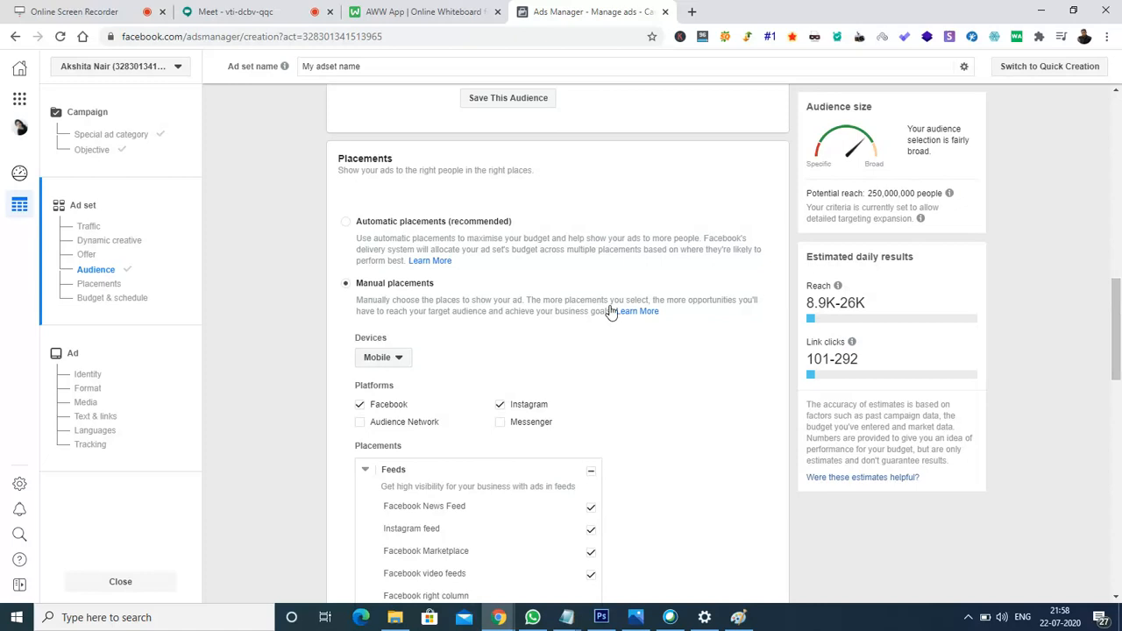
Switch back to Automatic placements and review the Optimisation for ad delivery options.
left_click(348, 229)
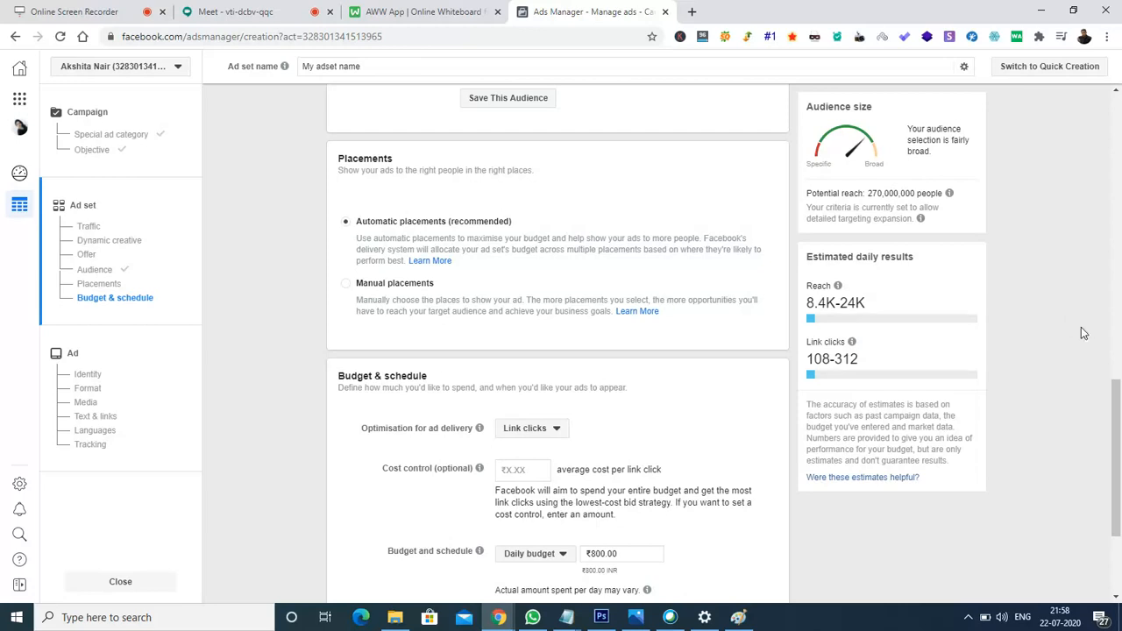
left_click_drag(1118, 412, 1120, 469)
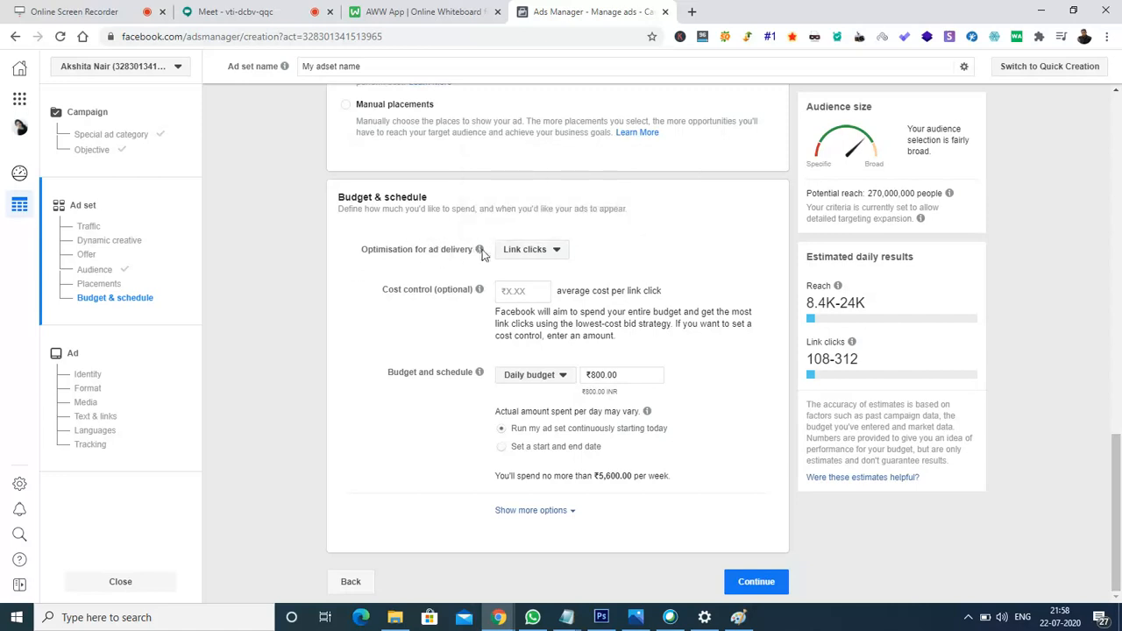
left_click(564, 255)
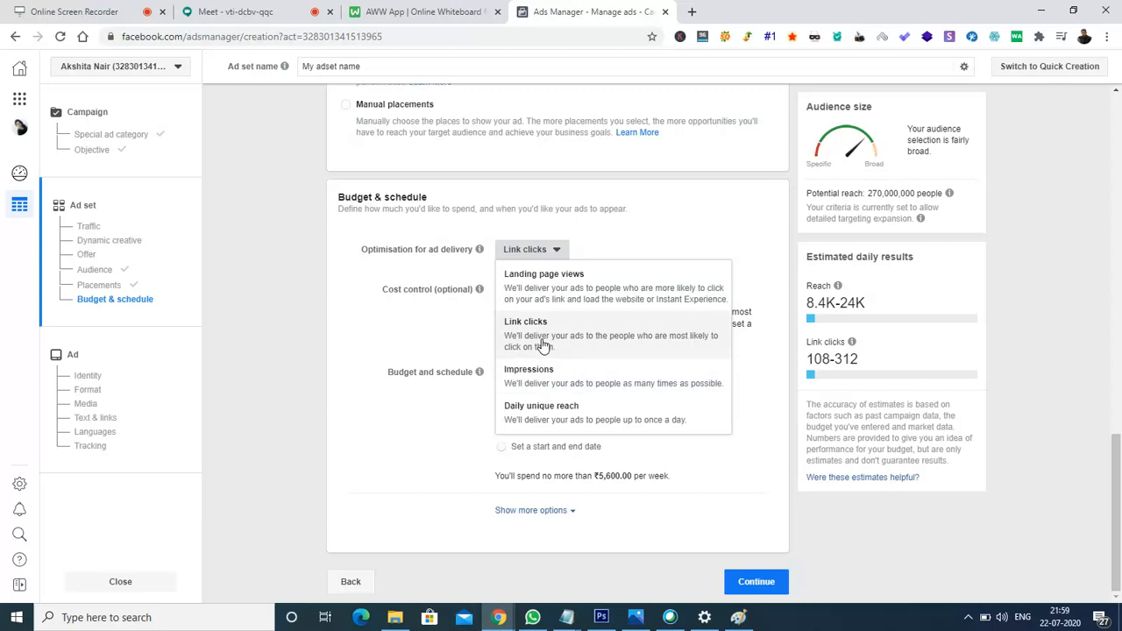
Keep Link clicks optimisation and add a ₹4.00 cost cap per link click.
left_click(419, 299)
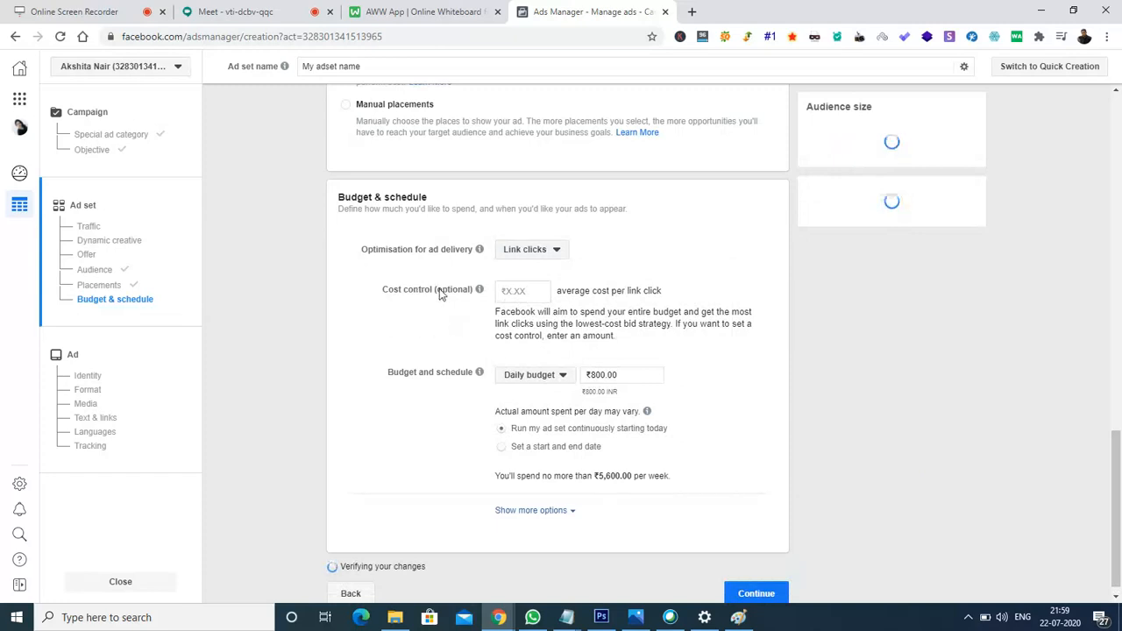
left_click(533, 293)
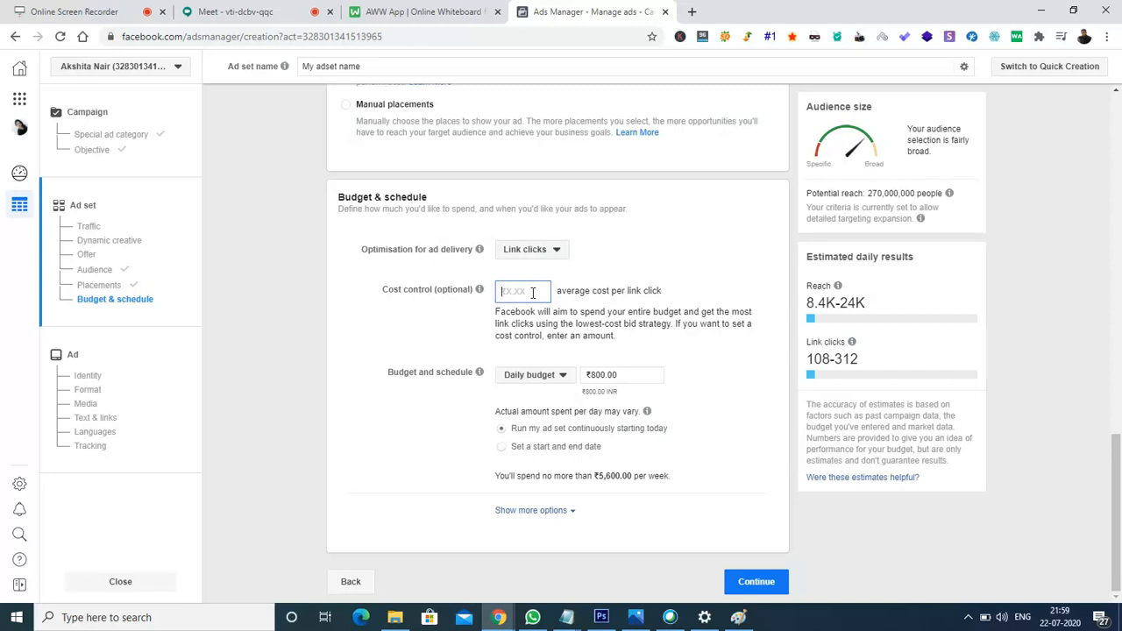
type("4")
left_click(457, 321)
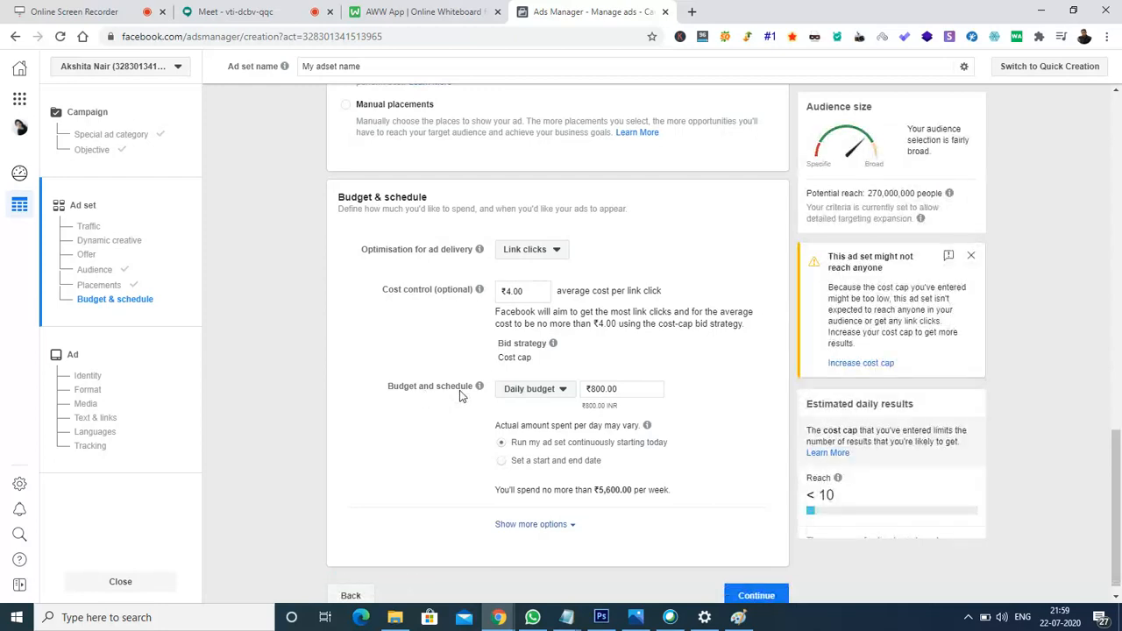
Switch the budget from daily to lifetime and trim the amount to ₹1,000.
left_click(544, 390)
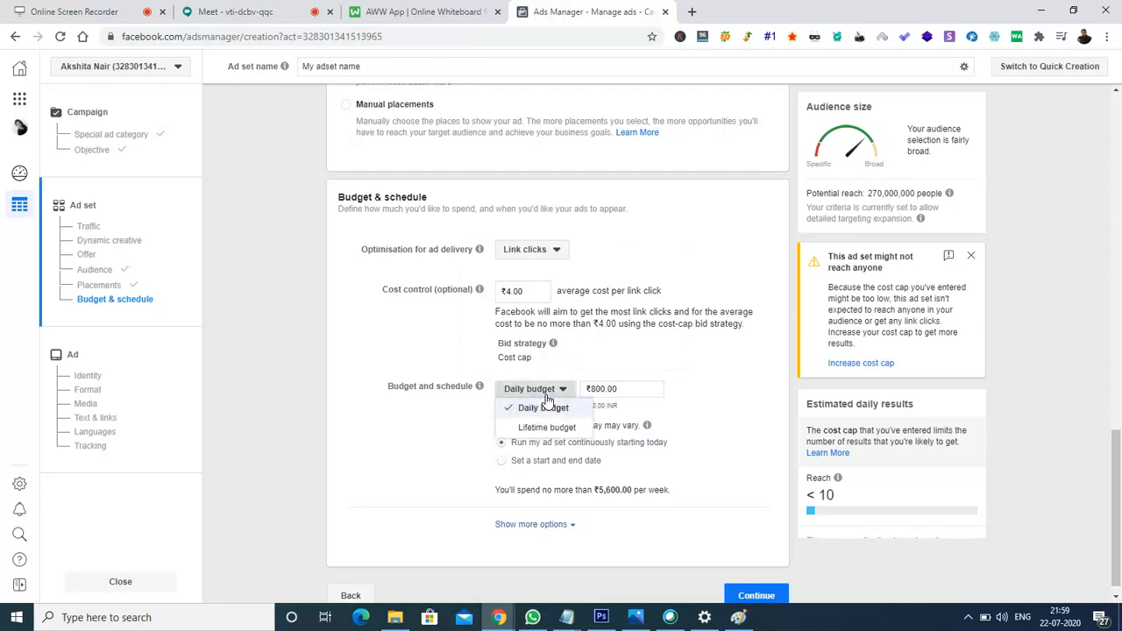
left_click(596, 389)
key("BackSpace")
type("1")
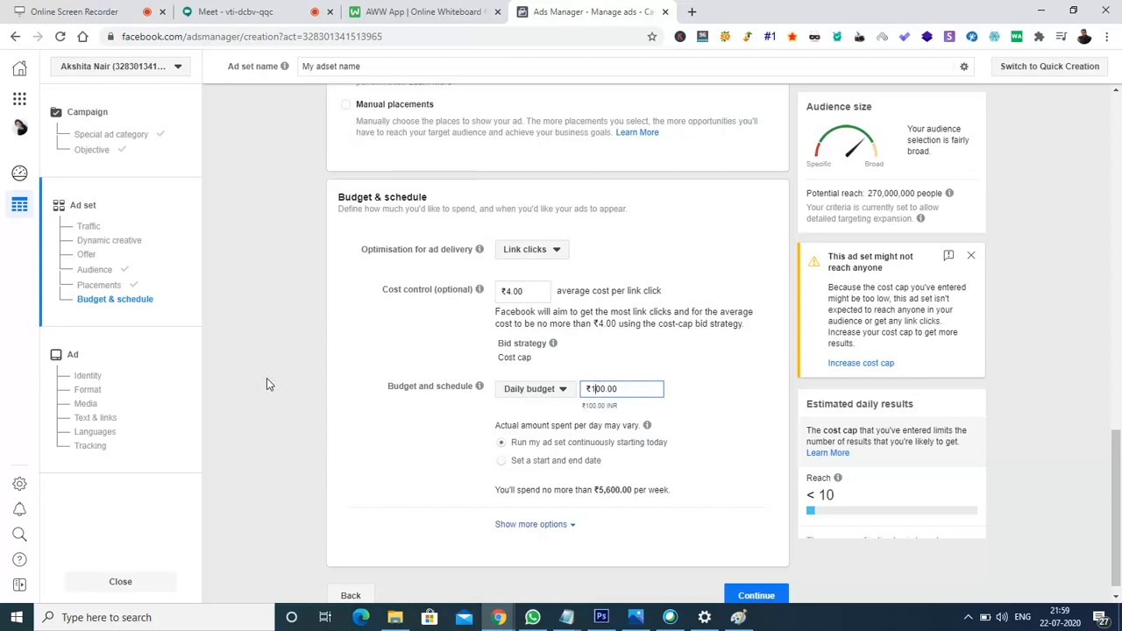
left_click(550, 394)
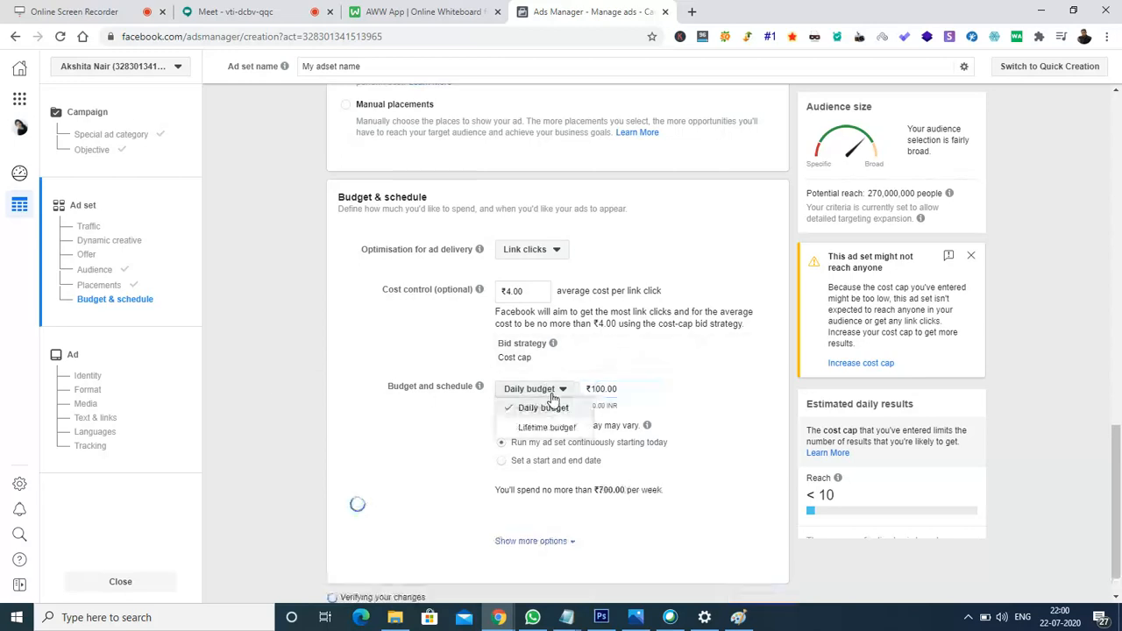
left_click(547, 428)
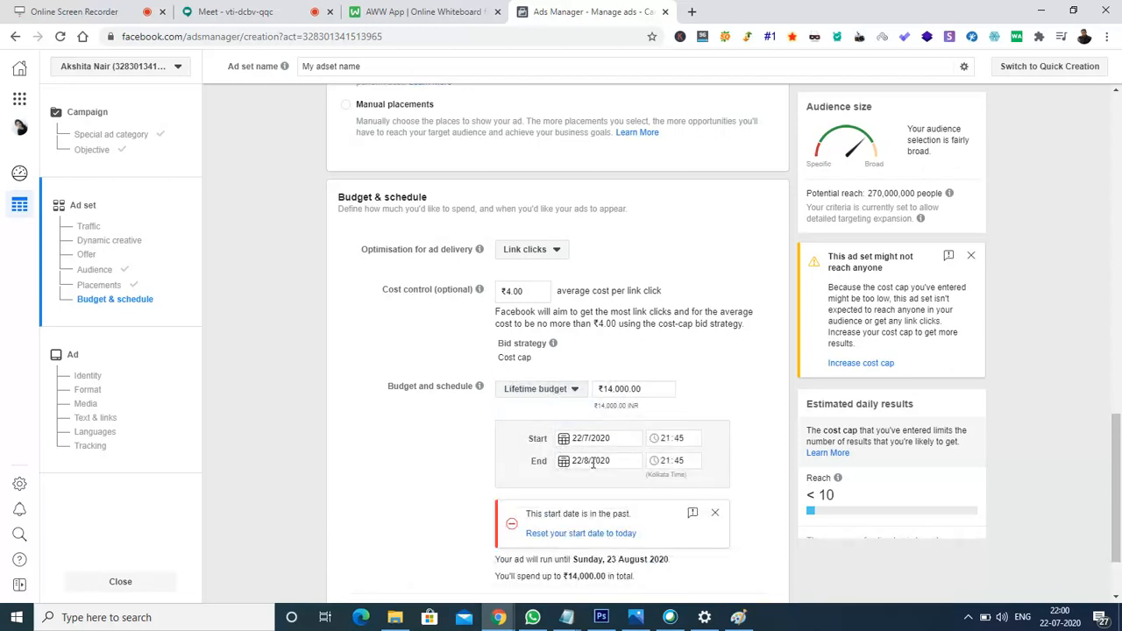
left_click(615, 389)
key("BackSpace")
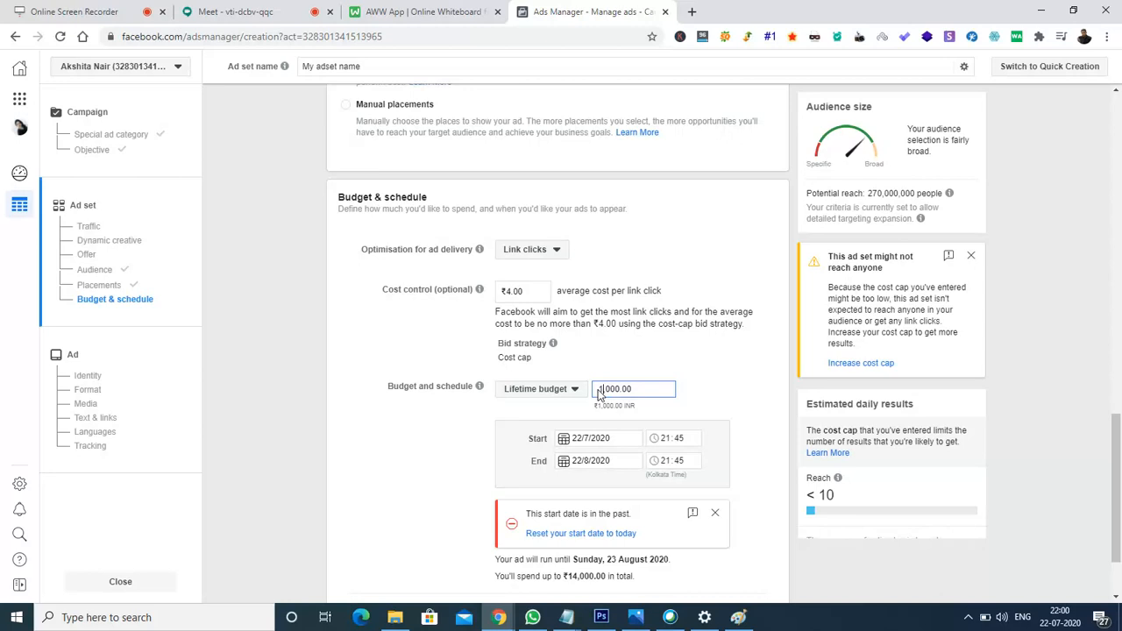
Set the ad set end date to 11 August 2020 and dismiss the start-date warning.
left_click(565, 465)
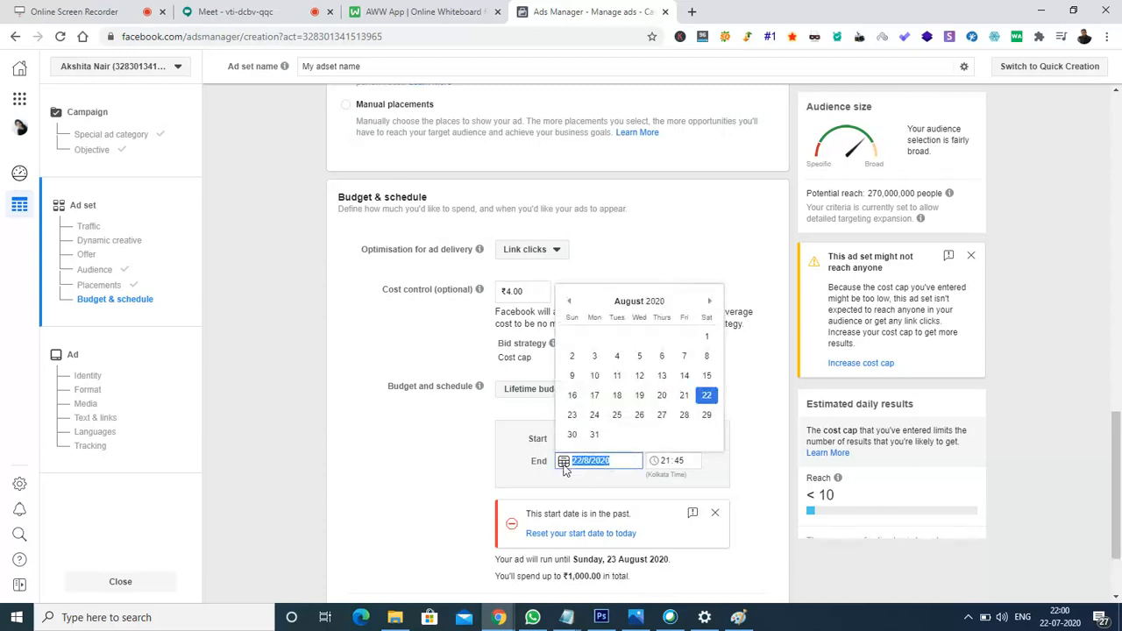
left_click(617, 375)
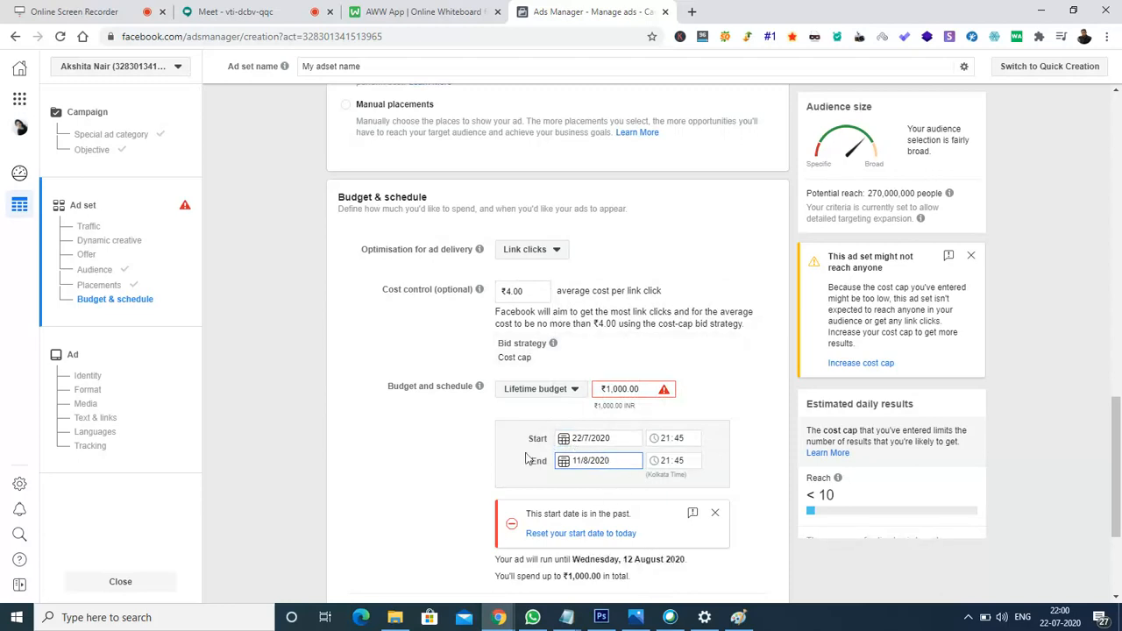
left_click(720, 514)
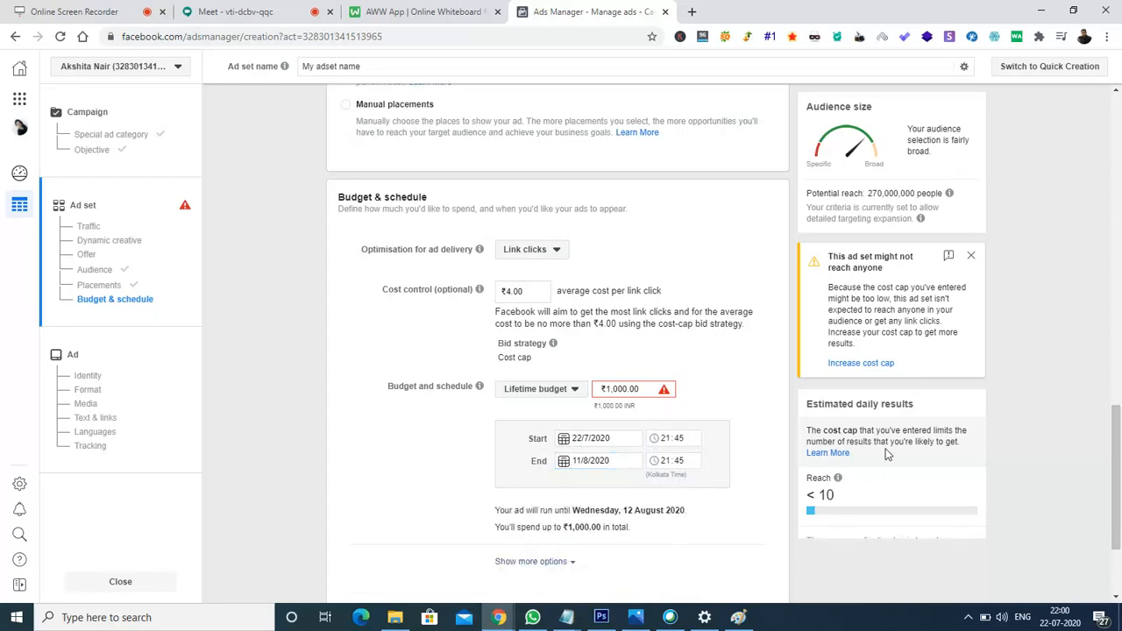
Raise the lifetime budget to ₹10,000 and continue to the ad setup.
left_click(612, 389)
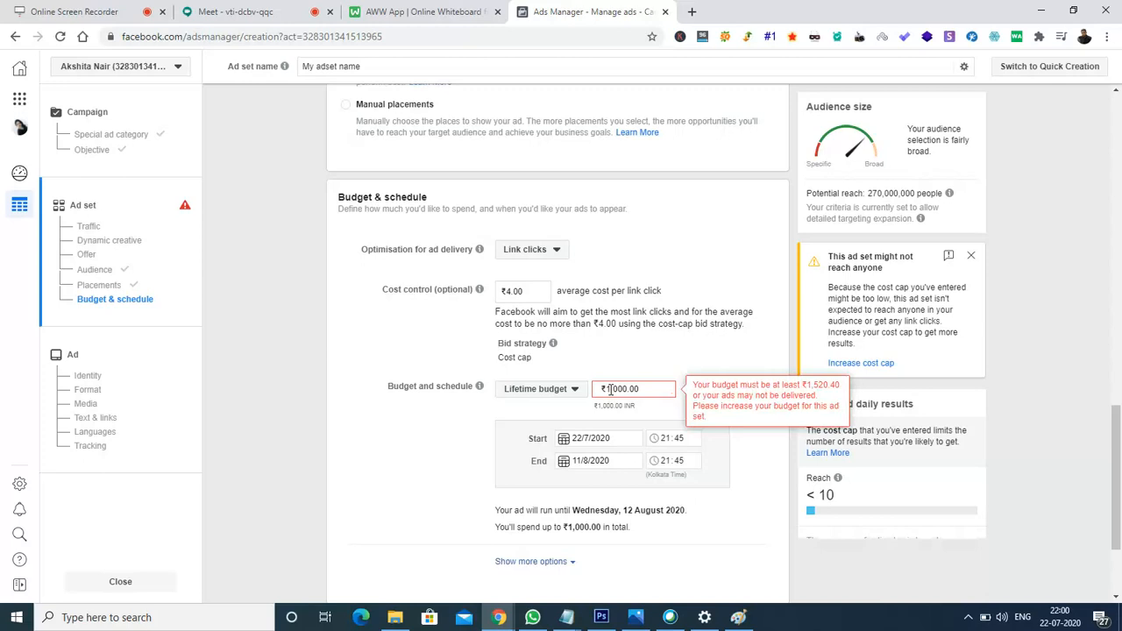
type("0,")
left_click(766, 489)
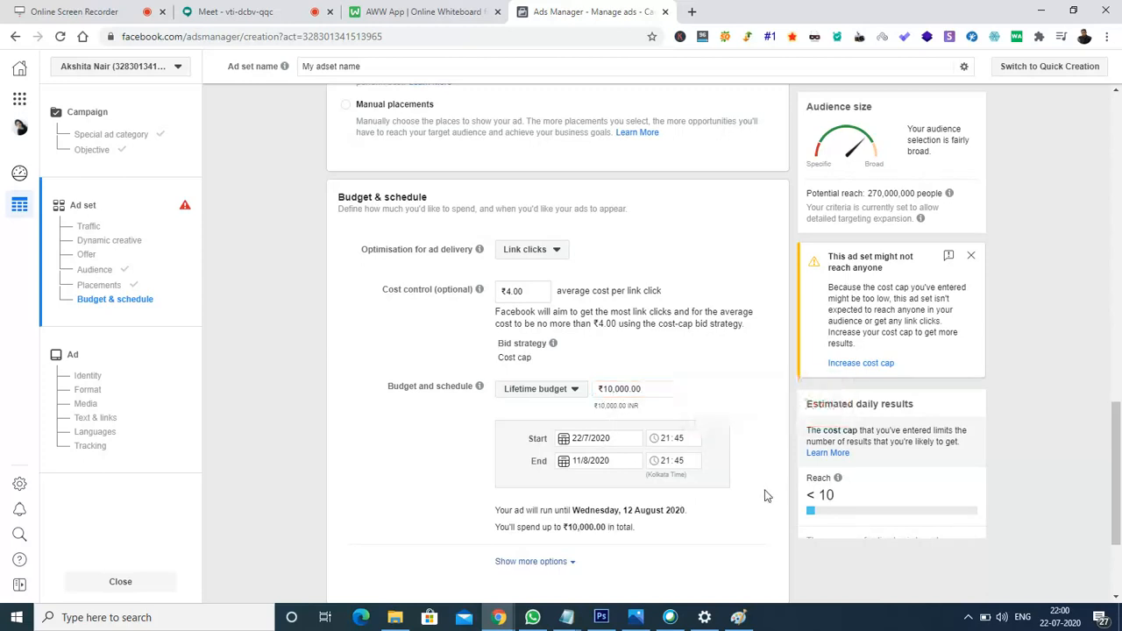
left_click_drag(1118, 438, 1119, 469)
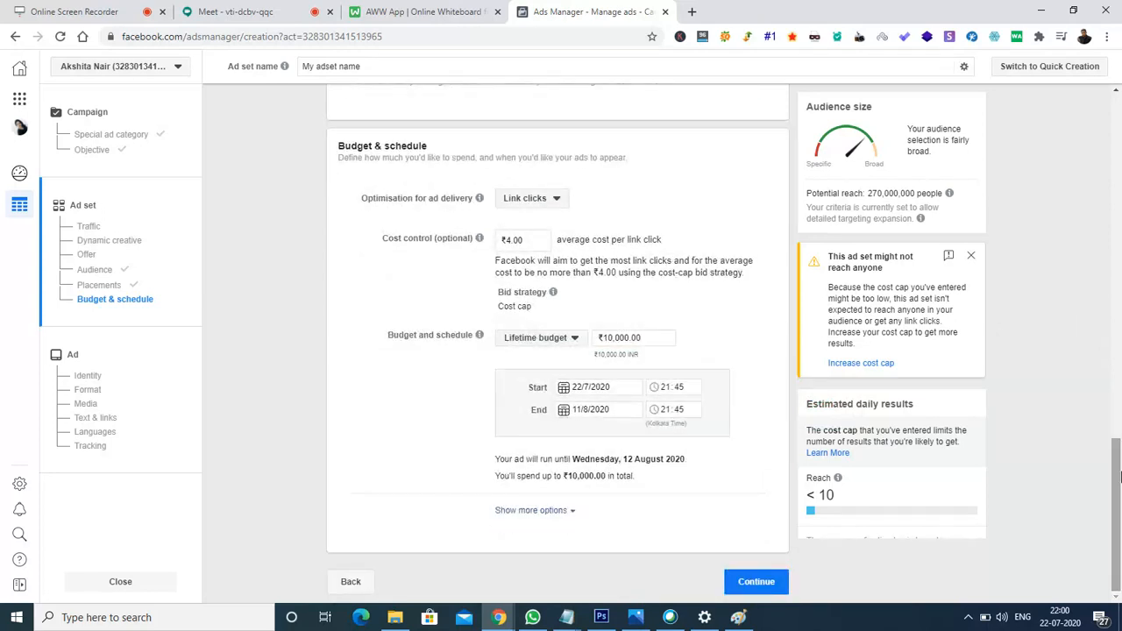
left_click(741, 582)
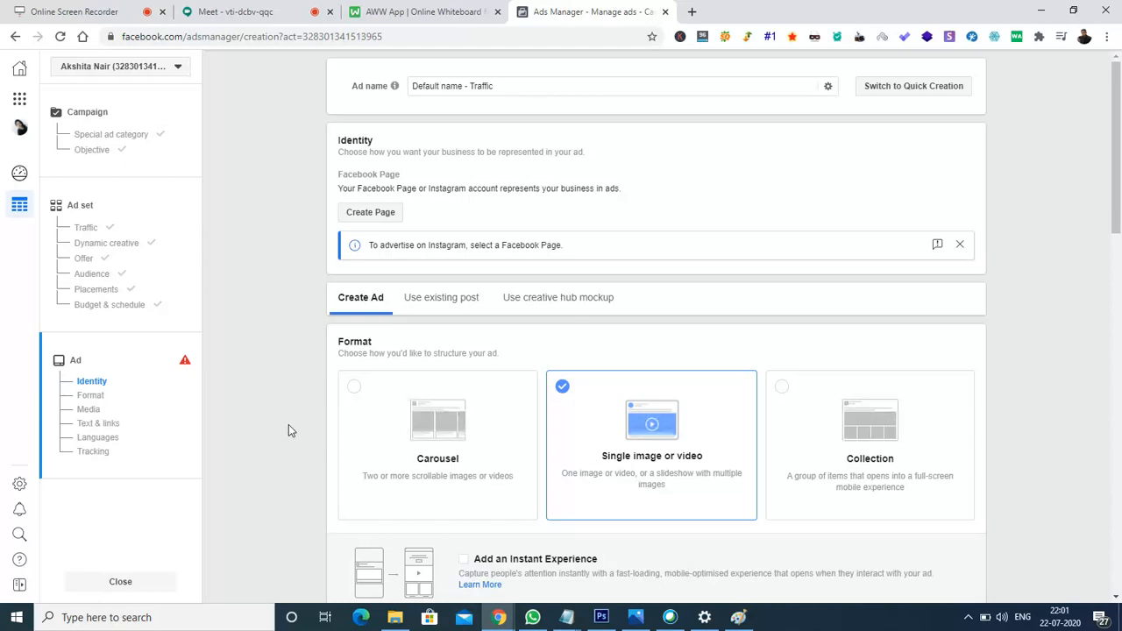
Rename the ad from its default name to 'My fb ad' and close the Instagram Page notice.
left_click(555, 85)
key("ctrl+a")
key("BackSpace")
type("My ")
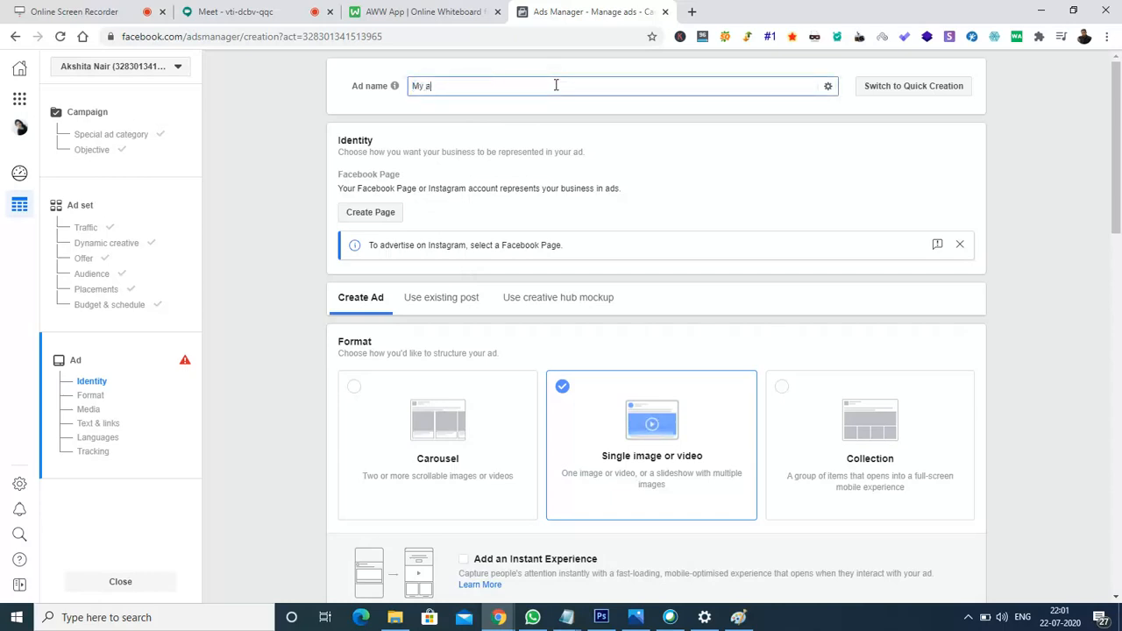
type("fb ad")
left_click(354, 153)
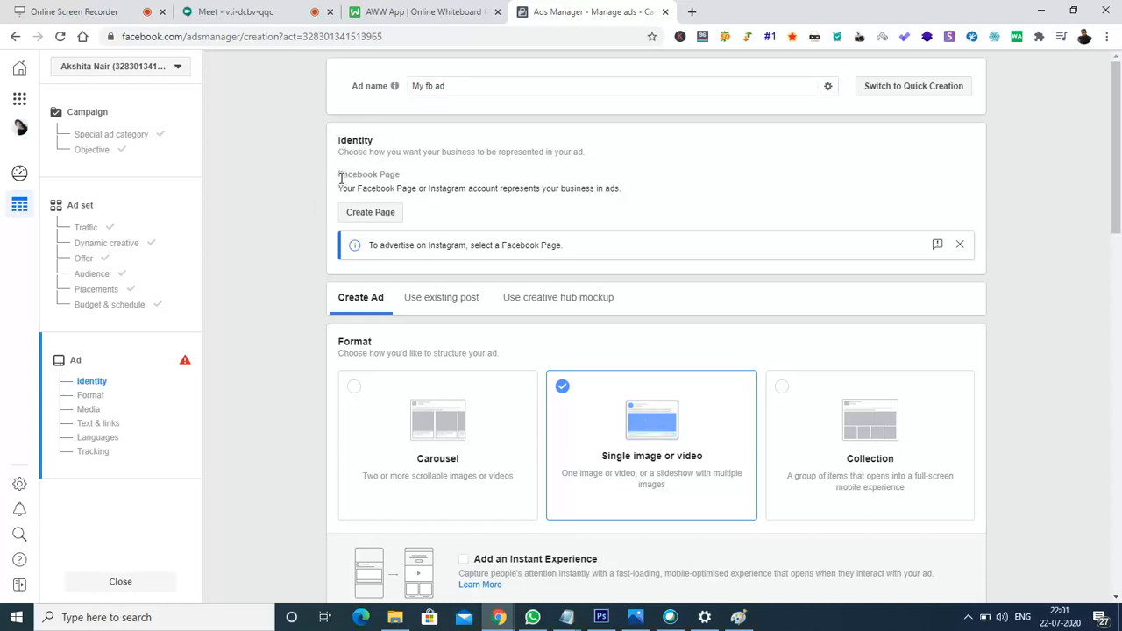
left_click(960, 245)
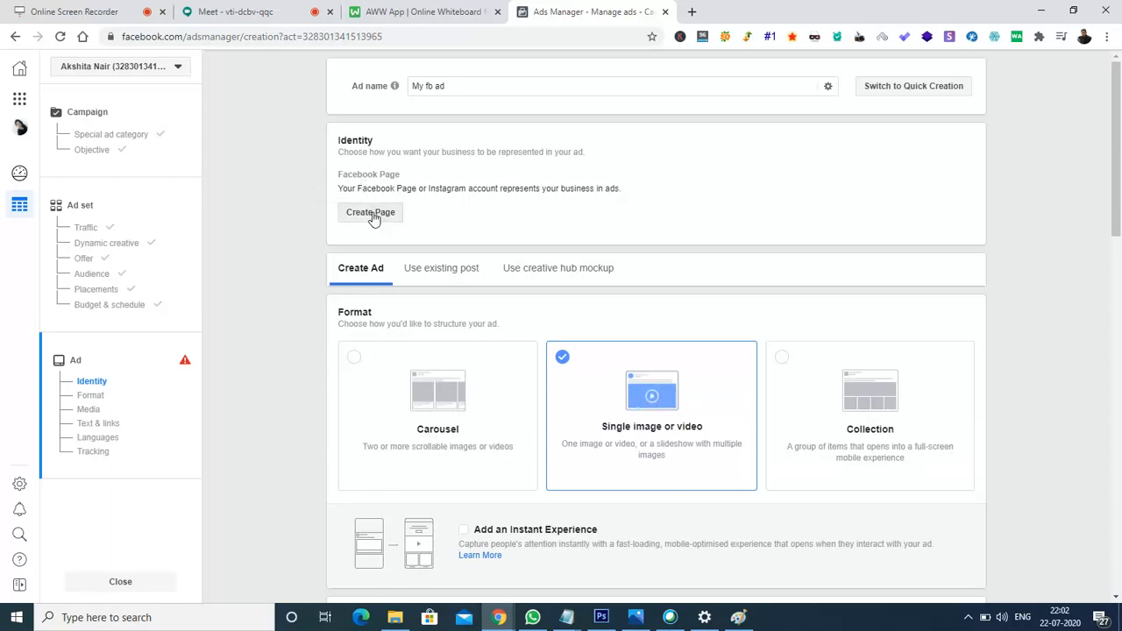
Create a Company Page named 'My brand test' in the Cause category and start choosing its profile picture.
left_click(373, 216)
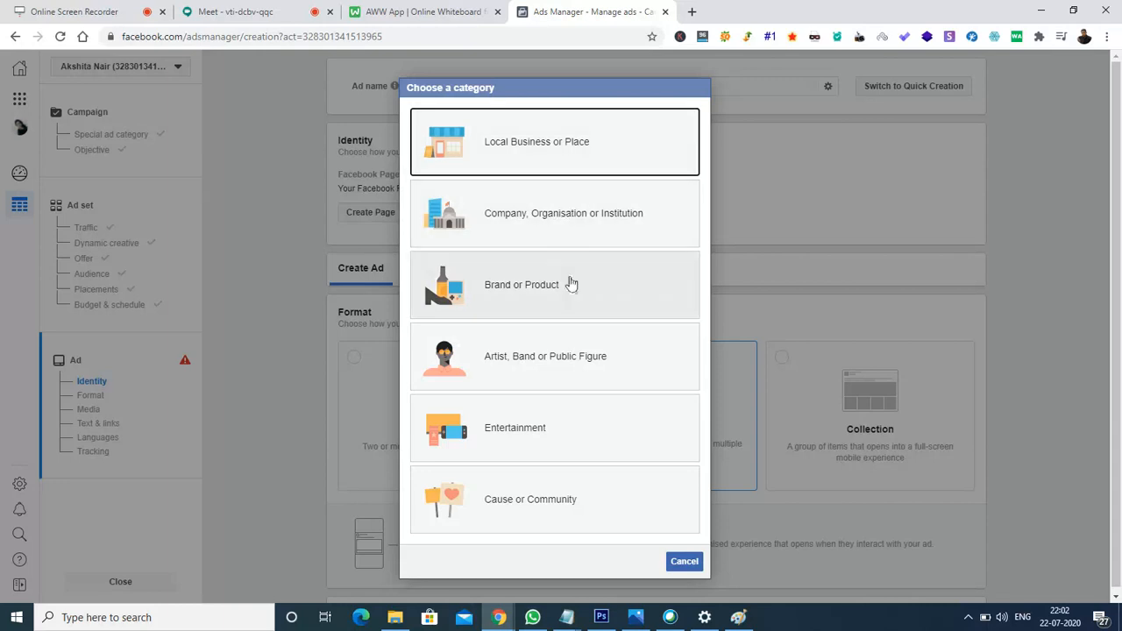
left_click(543, 234)
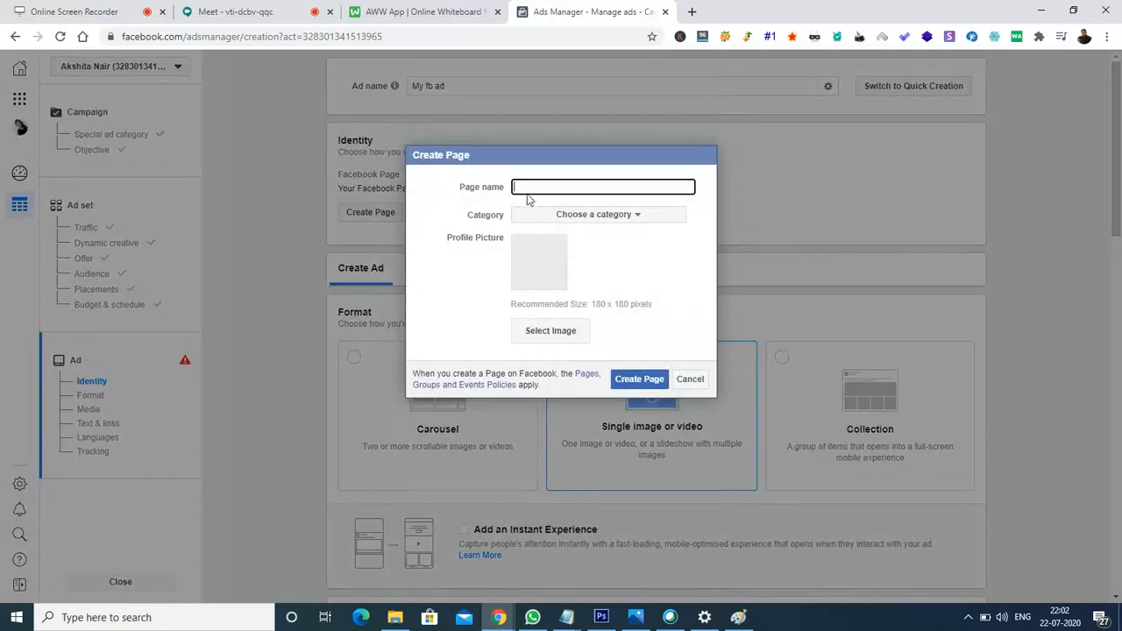
type("My brand test")
left_click(583, 217)
left_click(569, 303)
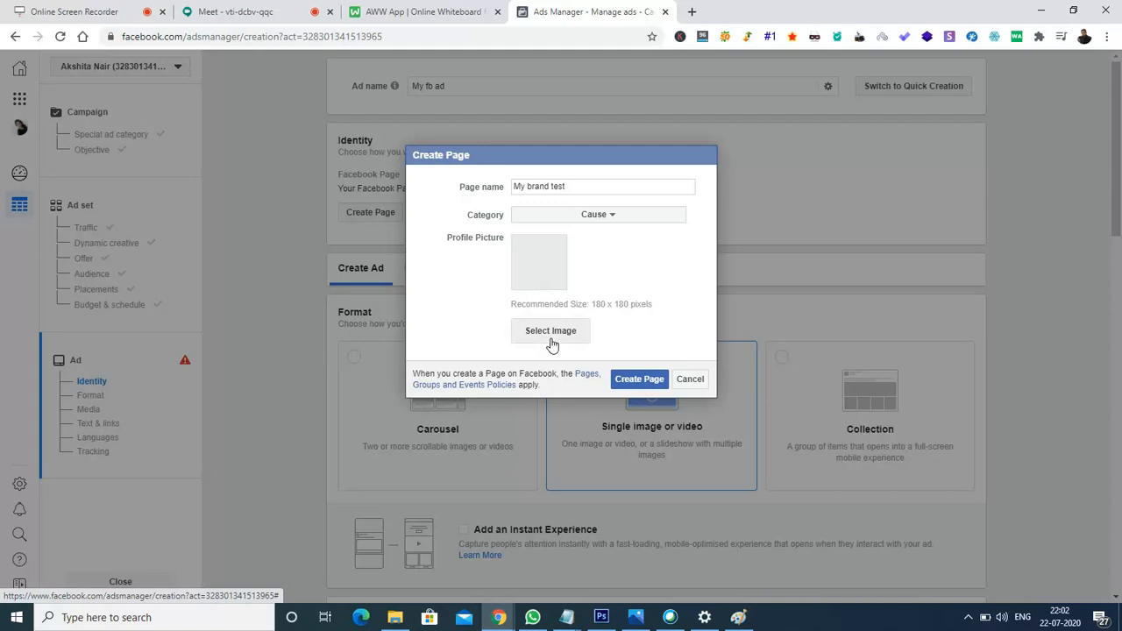
left_click(631, 379)
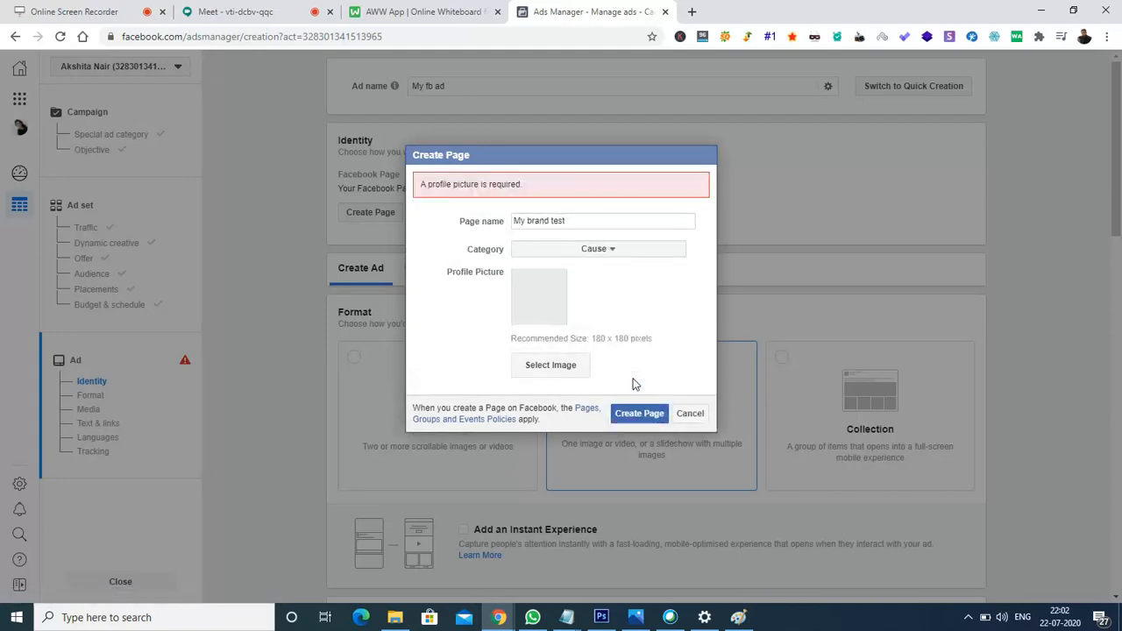
left_click(563, 363)
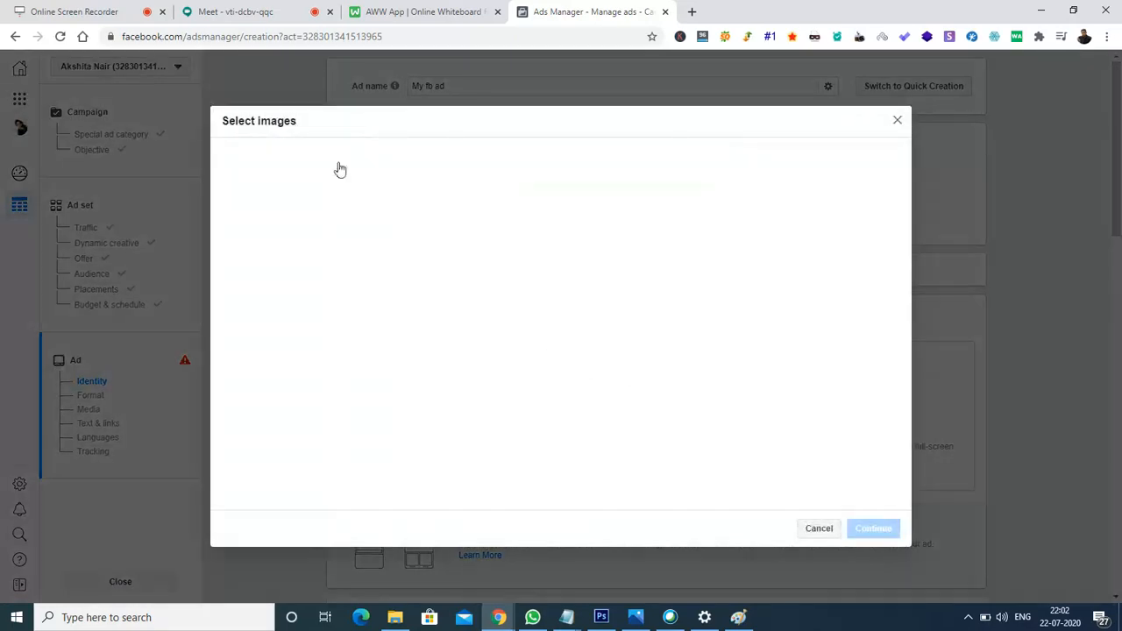
left_click(406, 161)
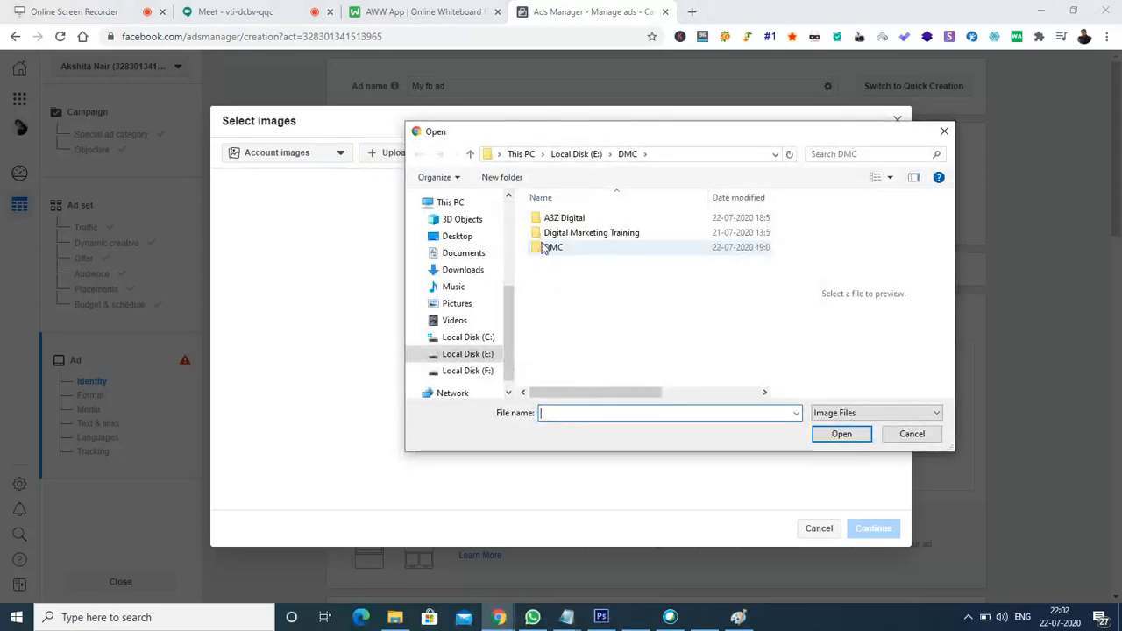
left_click(463, 272)
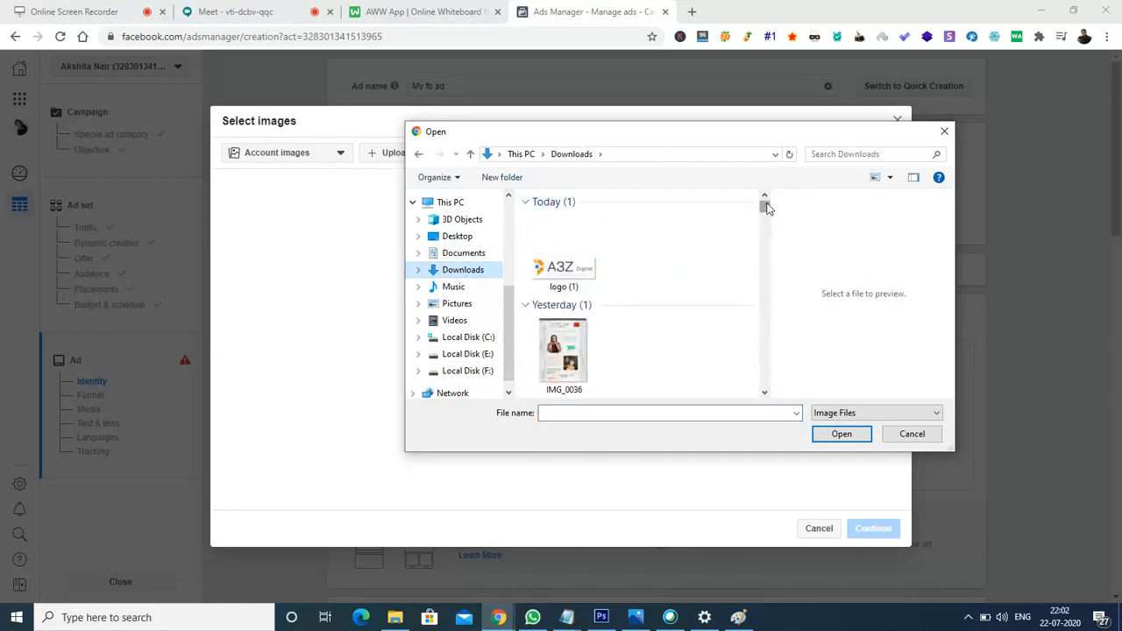
left_click_drag(766, 207, 772, 234)
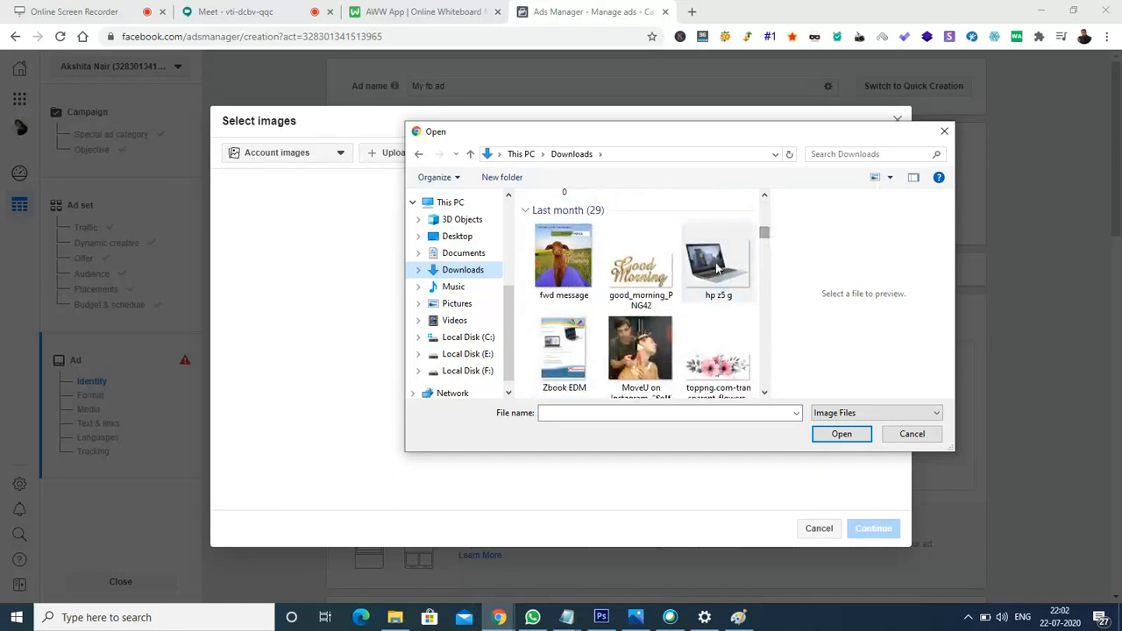
left_click(718, 263)
left_click(833, 433)
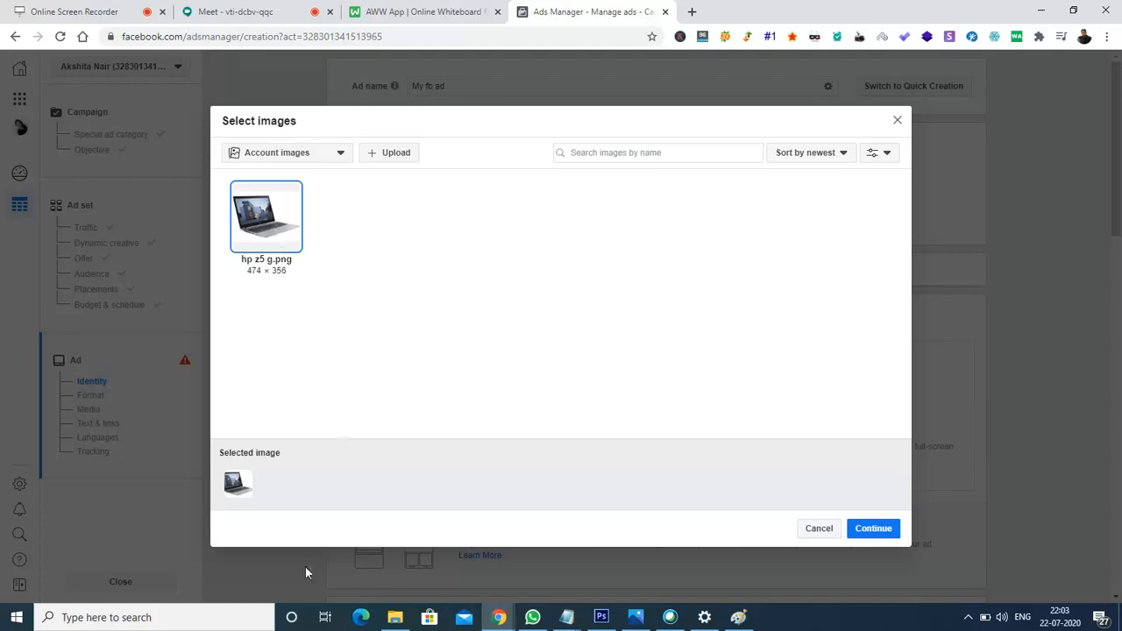
mouse_move(249, 488)
left_click(873, 537)
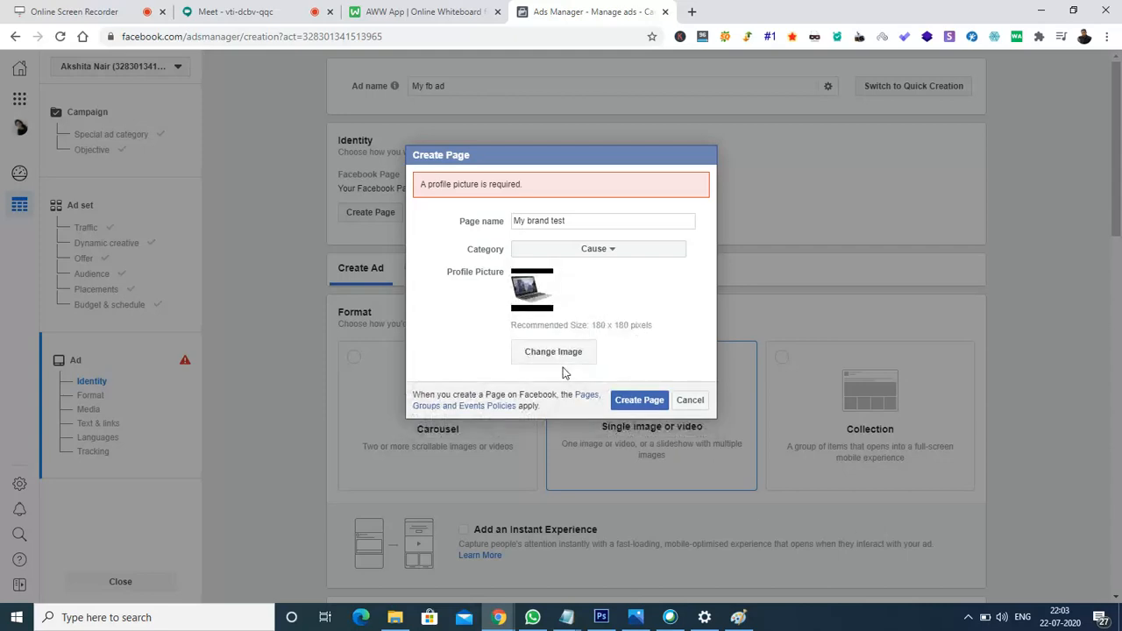
Create the 'My brand test' Page and set the ad's Instagram account to Use selected Page.
left_click(638, 401)
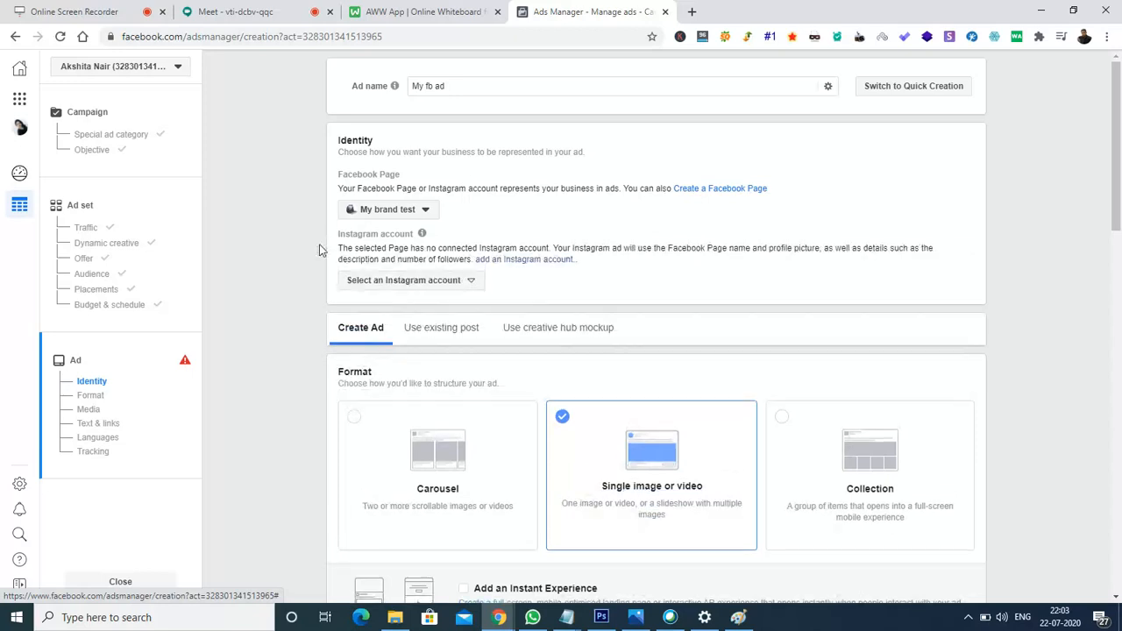
left_click(461, 284)
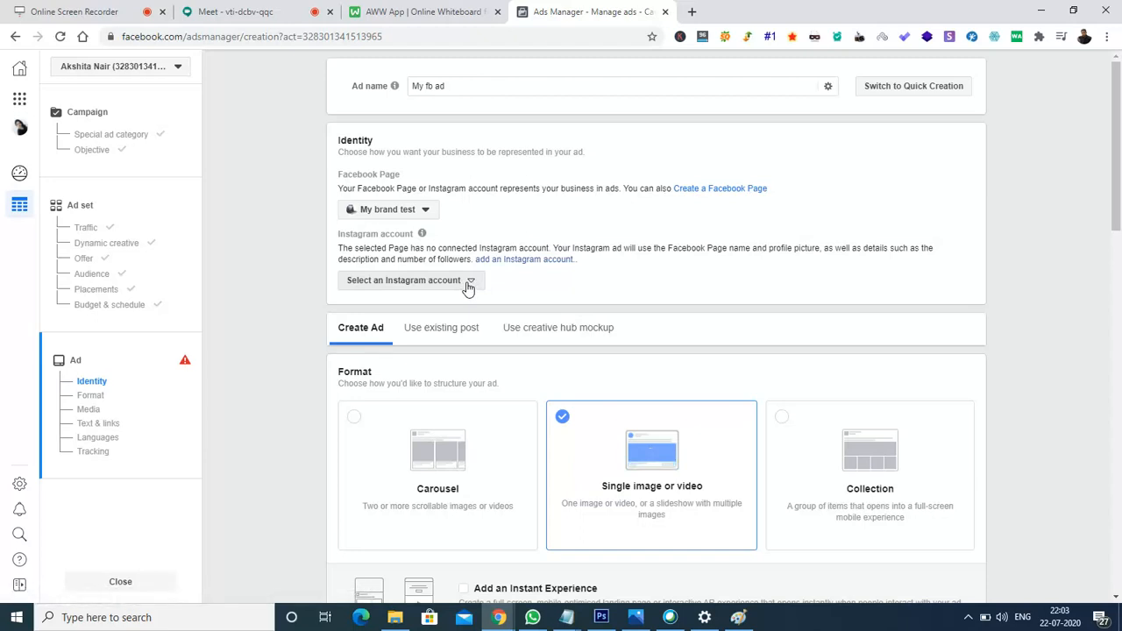
left_click(464, 284)
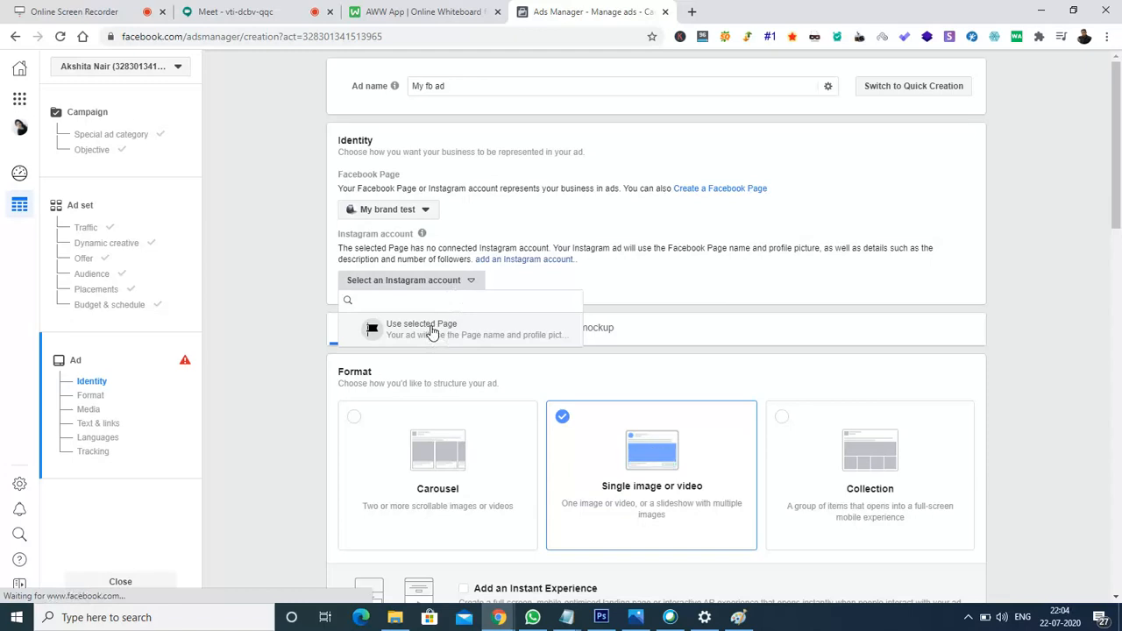
left_click(432, 332)
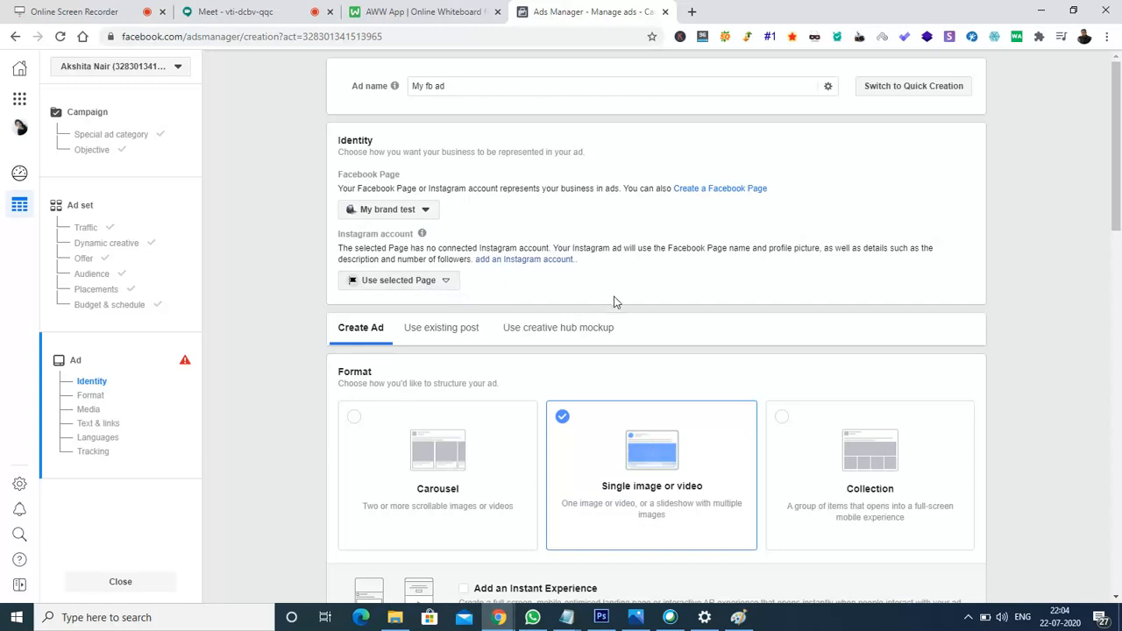
left_click_drag(1120, 196, 1120, 211)
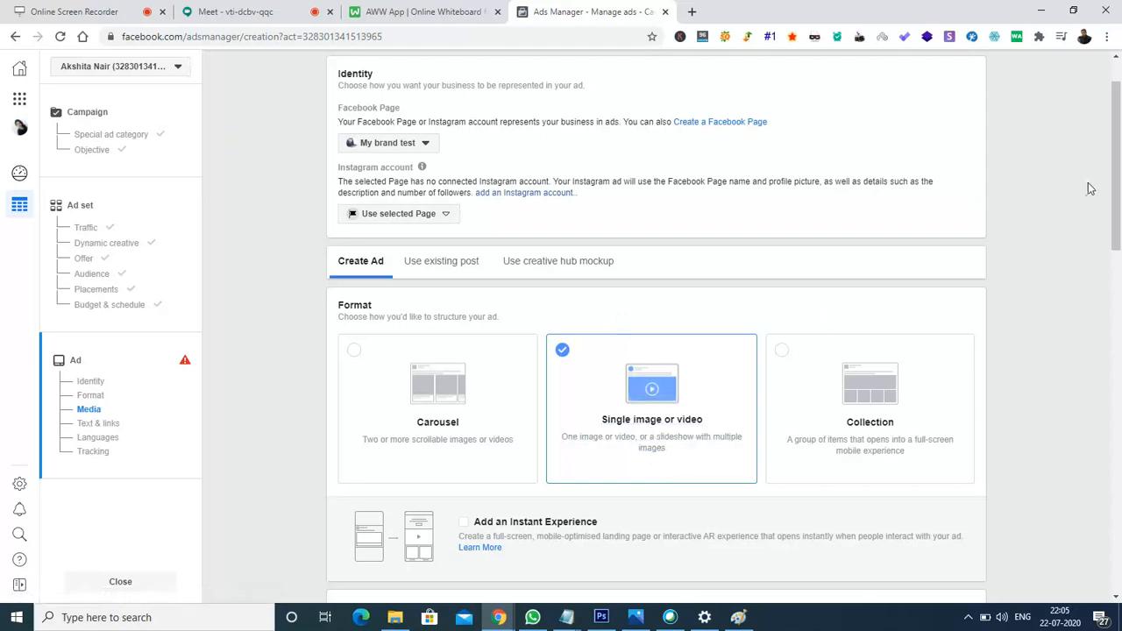
Open the Select images picker for the ad's media, listing the existing hp z5 g.png.
left_click_drag(1115, 176, 1118, 178)
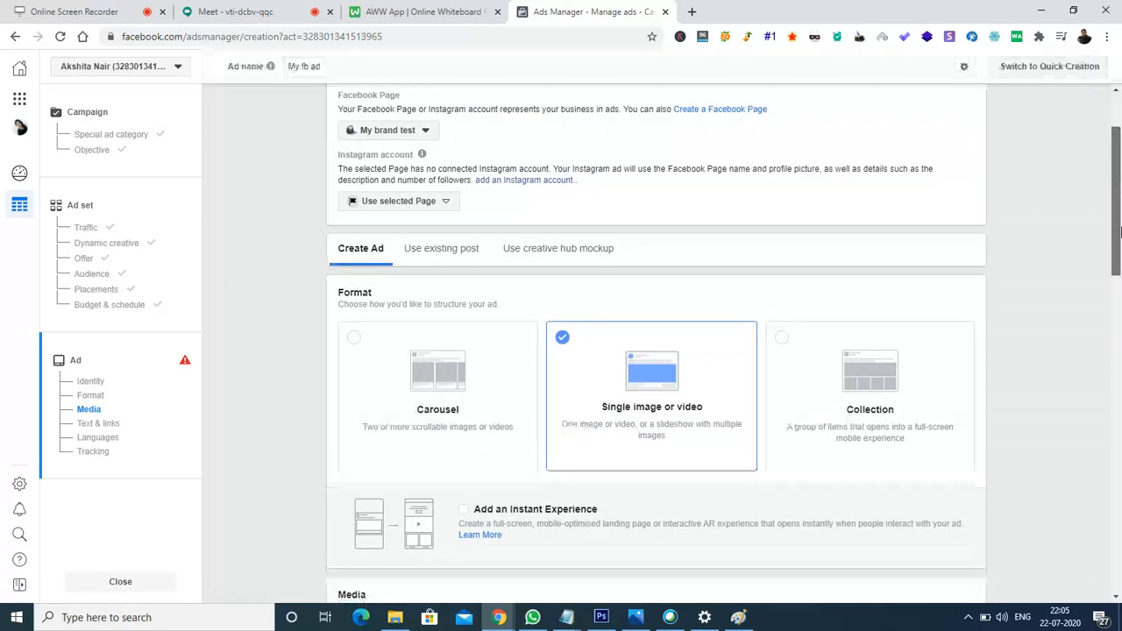
scroll(1120, 230, "down", 4)
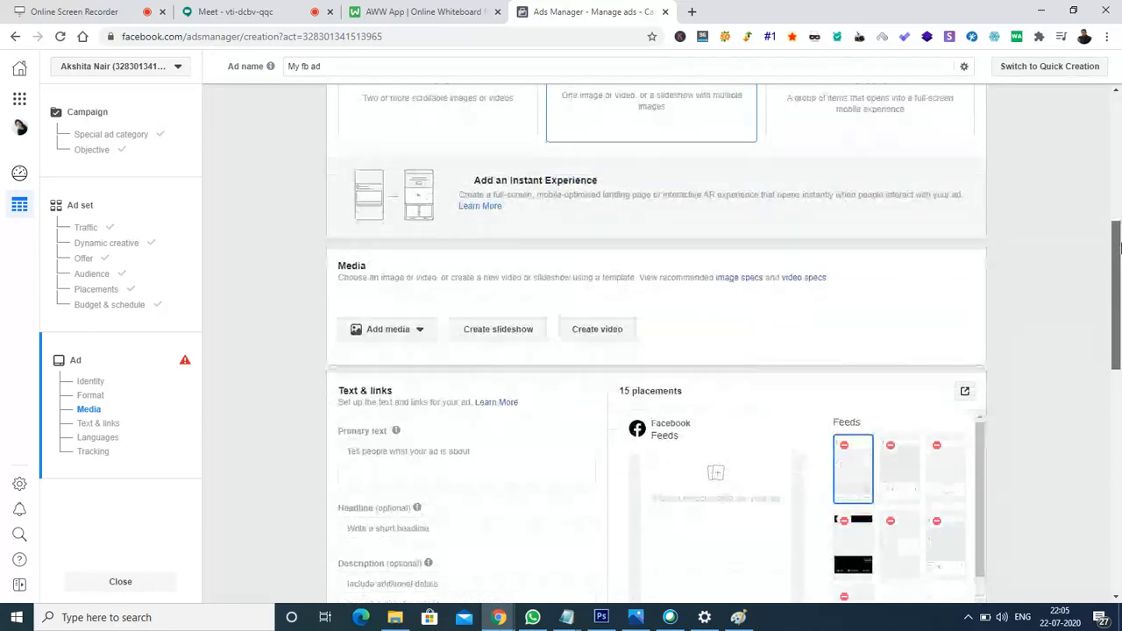
left_click_drag(1120, 248, 1120, 277)
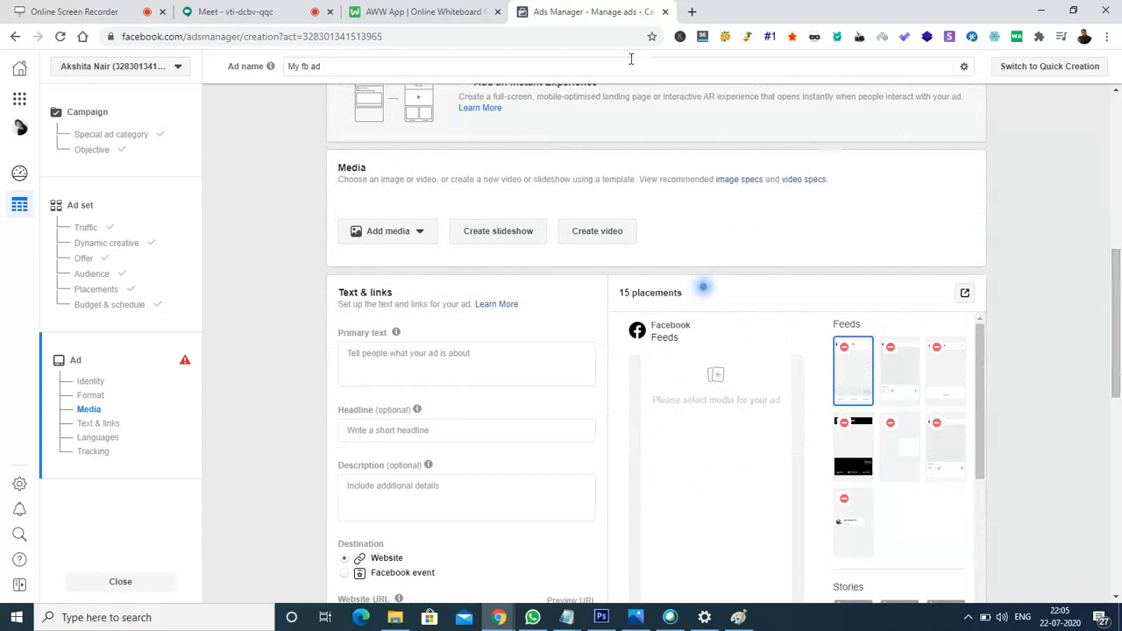
left_click(419, 235)
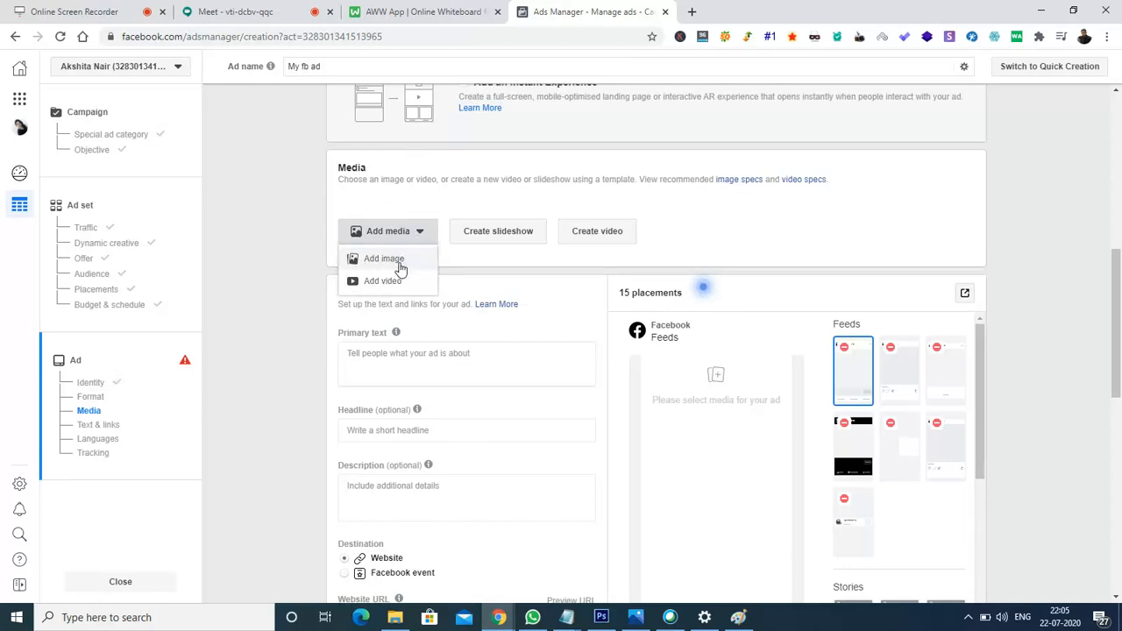
left_click(401, 267)
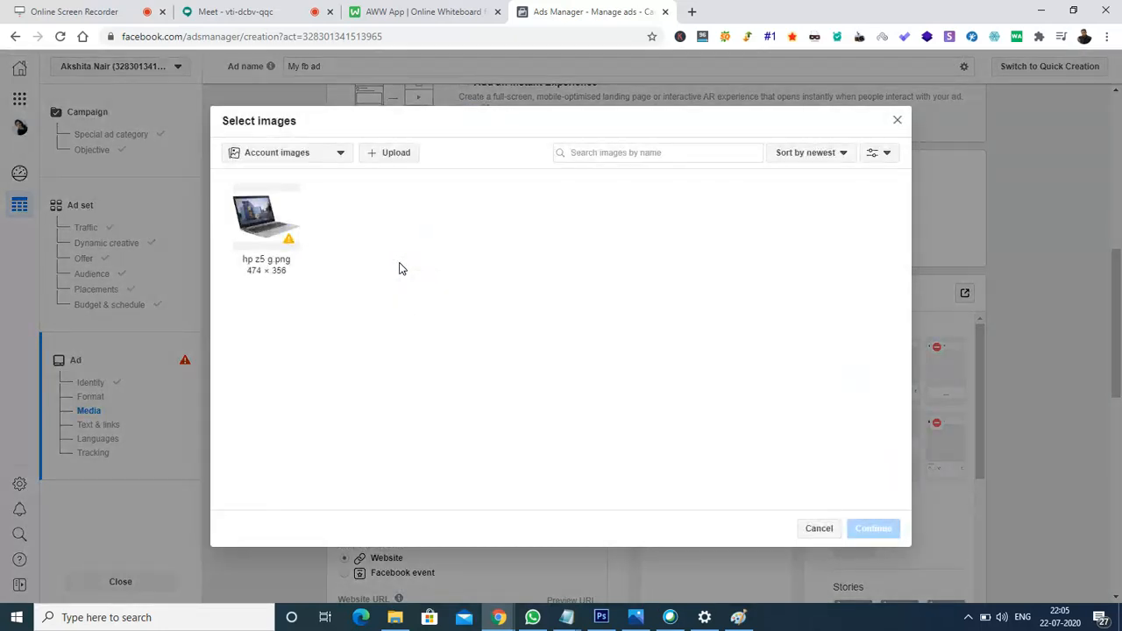
Upload DM Training - India - Blue Professional (1080 x 1080) from E:\DMC\Digital Marketing Training\1 Day workshop.
left_click(387, 155)
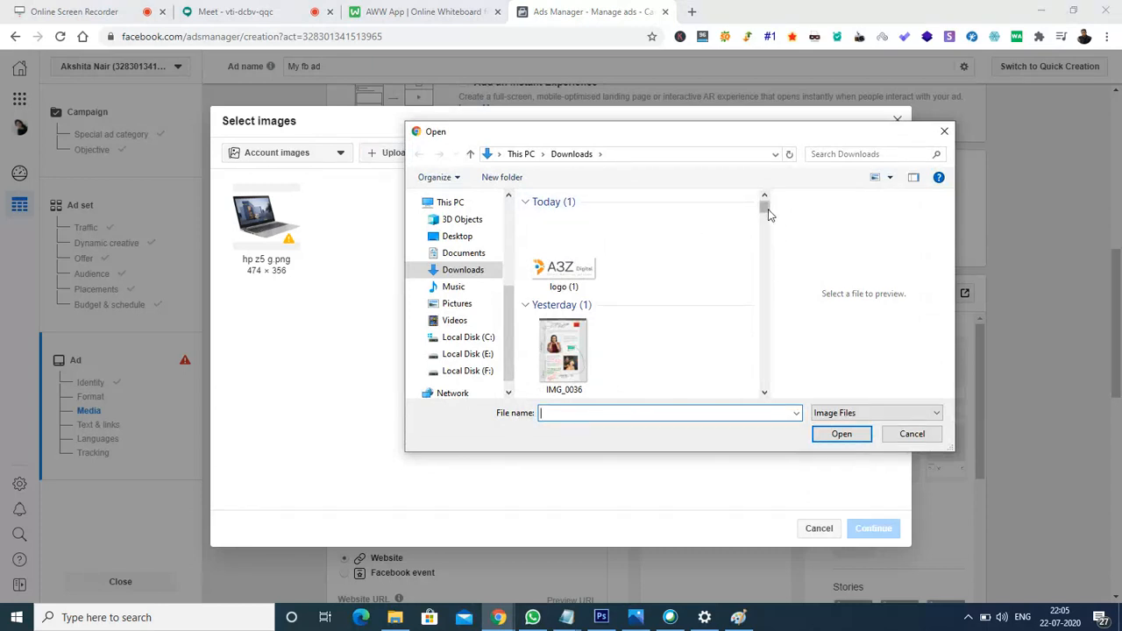
left_click_drag(768, 215, 769, 237)
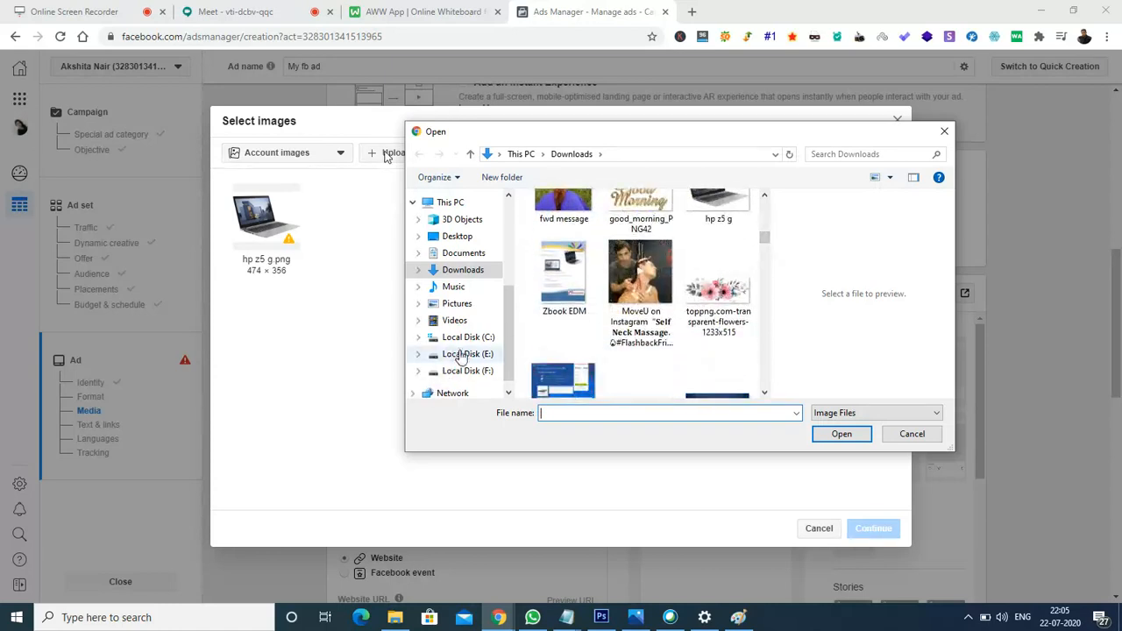
left_click(462, 355)
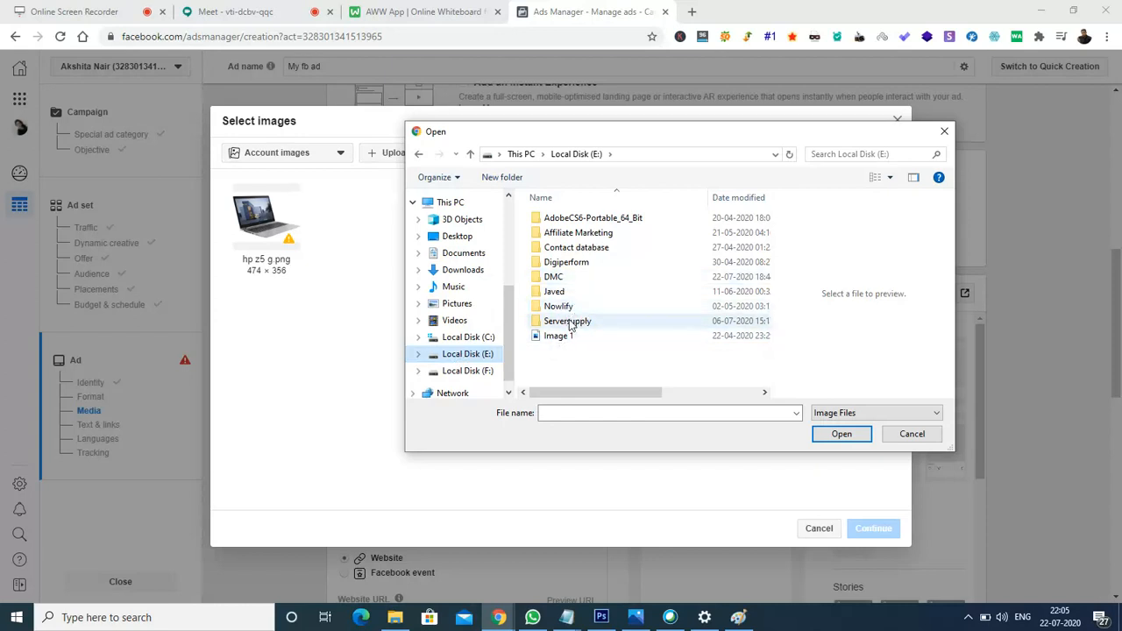
double_click(572, 277)
double_click(559, 249)
key("BackSpace")
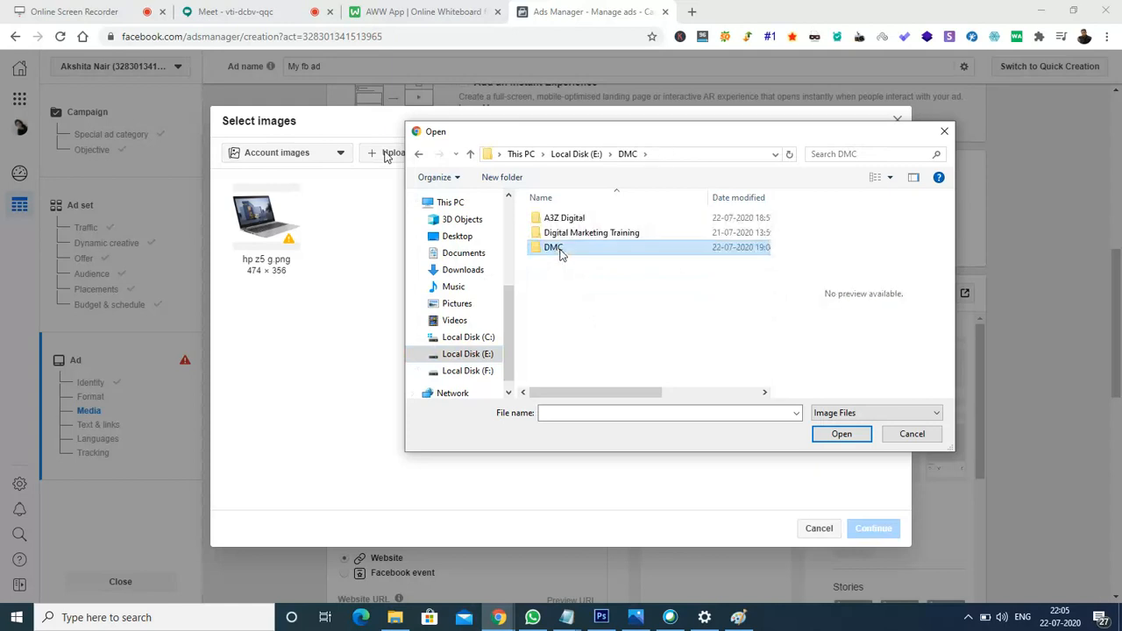
double_click(576, 233)
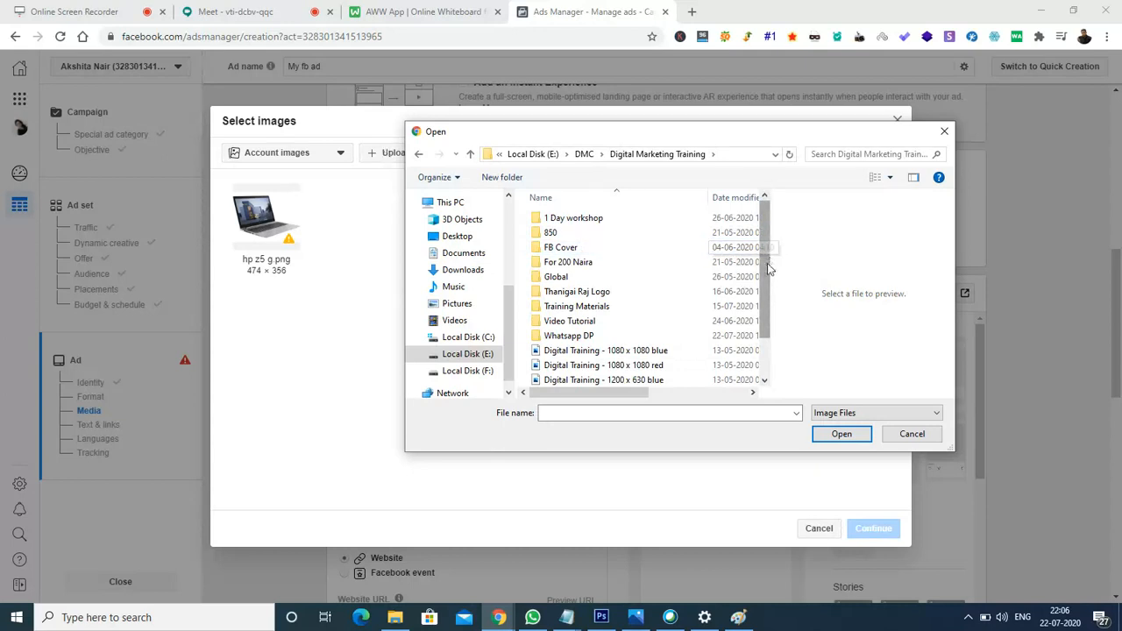
left_click(584, 223)
double_click(586, 224)
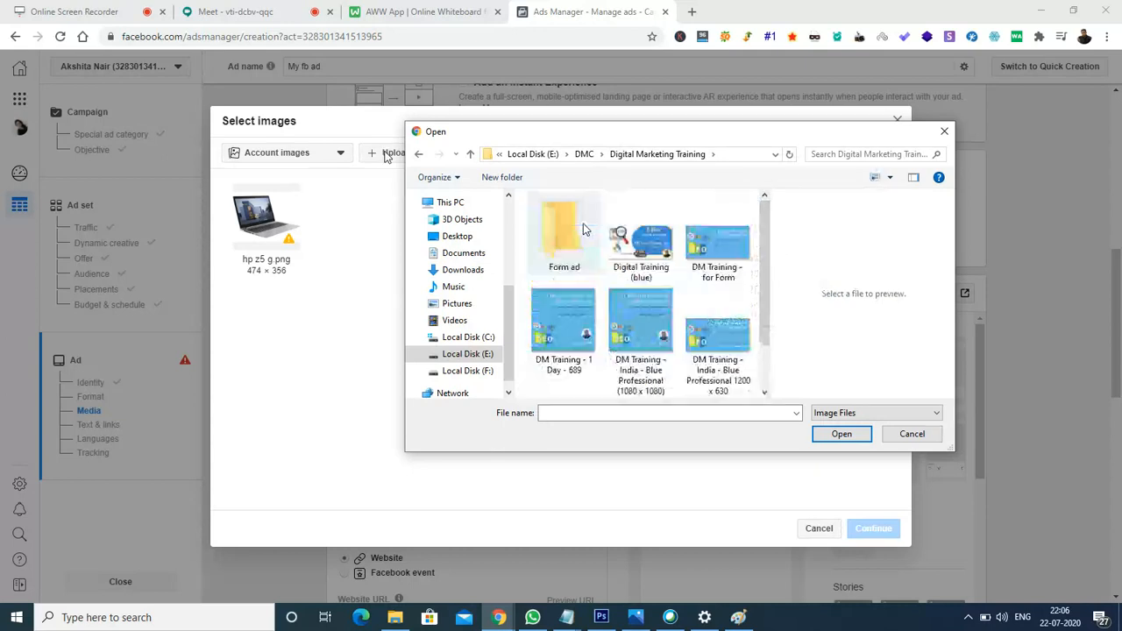
left_click(635, 325)
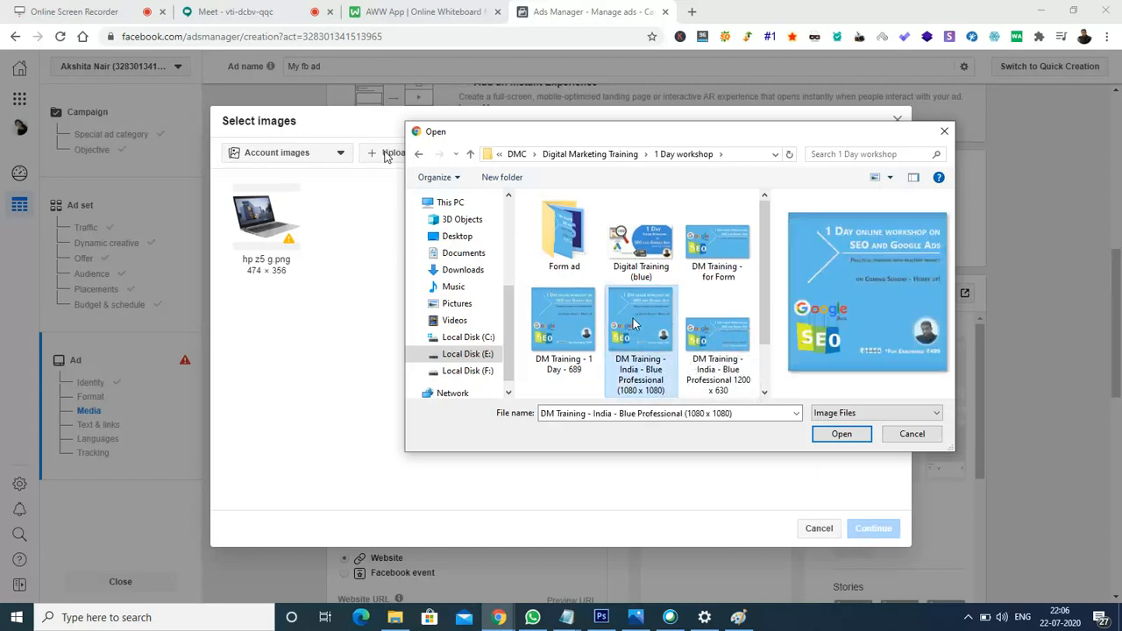
left_click(836, 435)
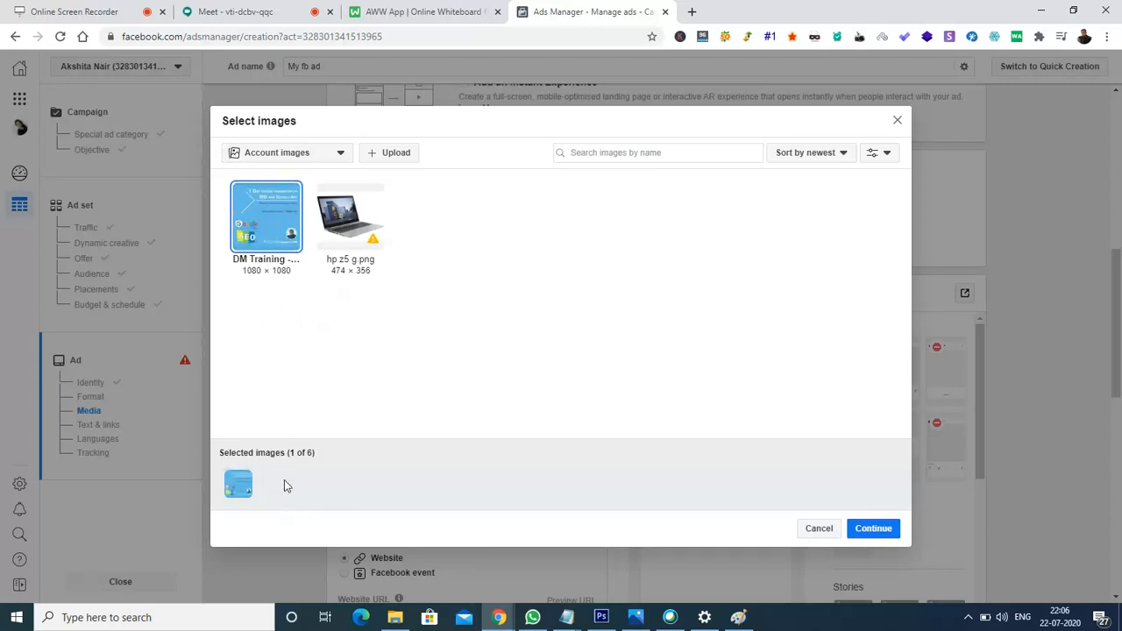
Continue with the selected blue DM Training image as the ad's media for 13 placements.
left_click(875, 531)
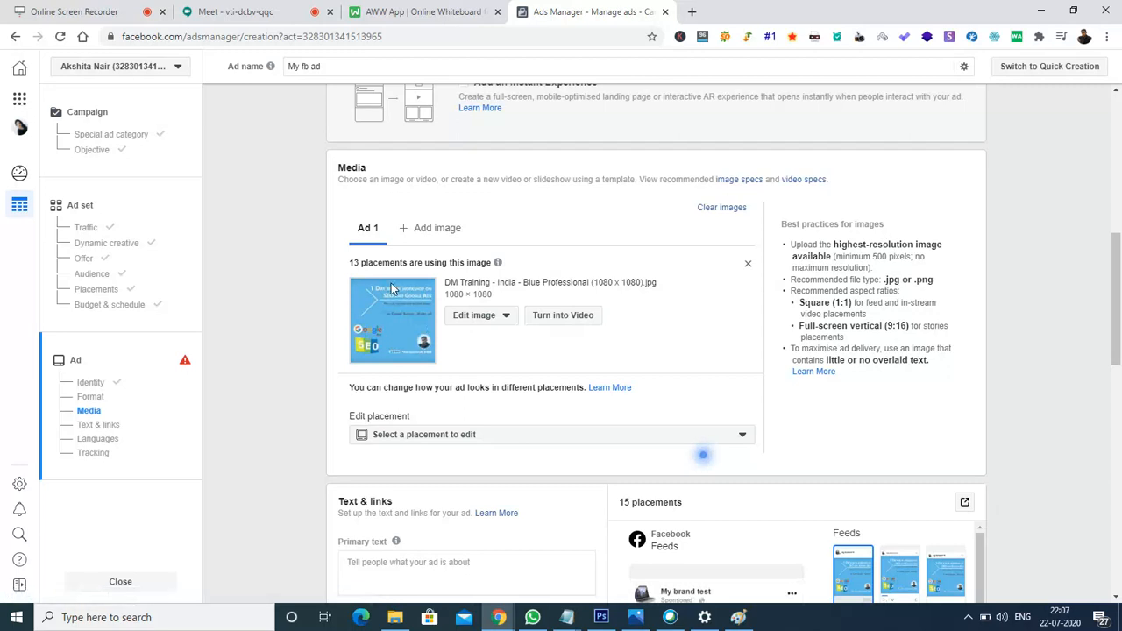
mouse_move(373, 261)
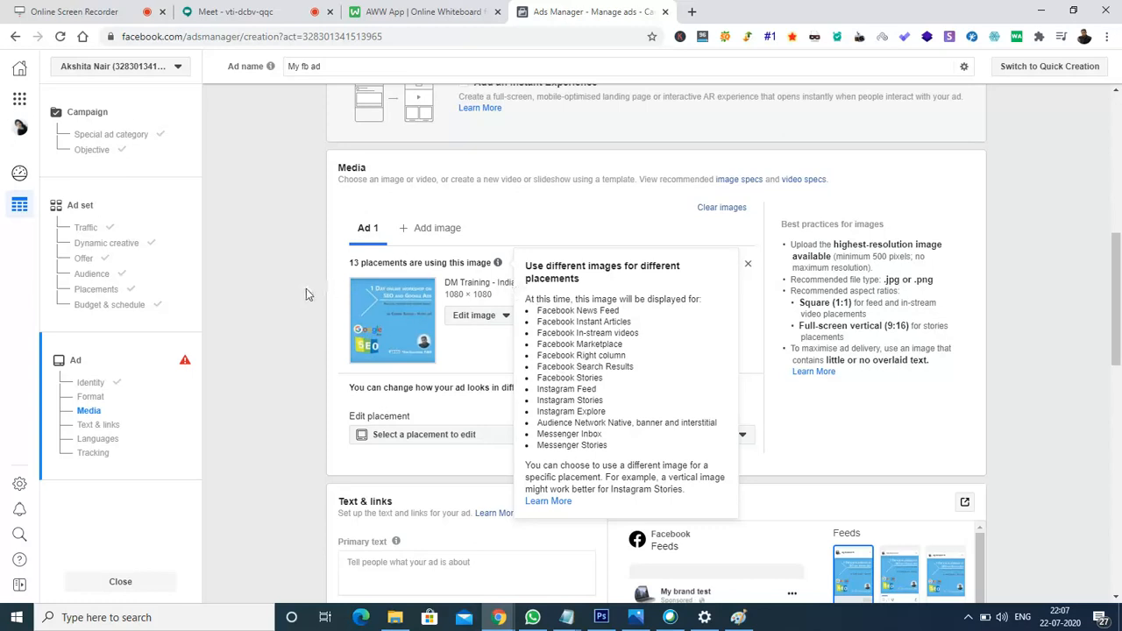
left_click(508, 440)
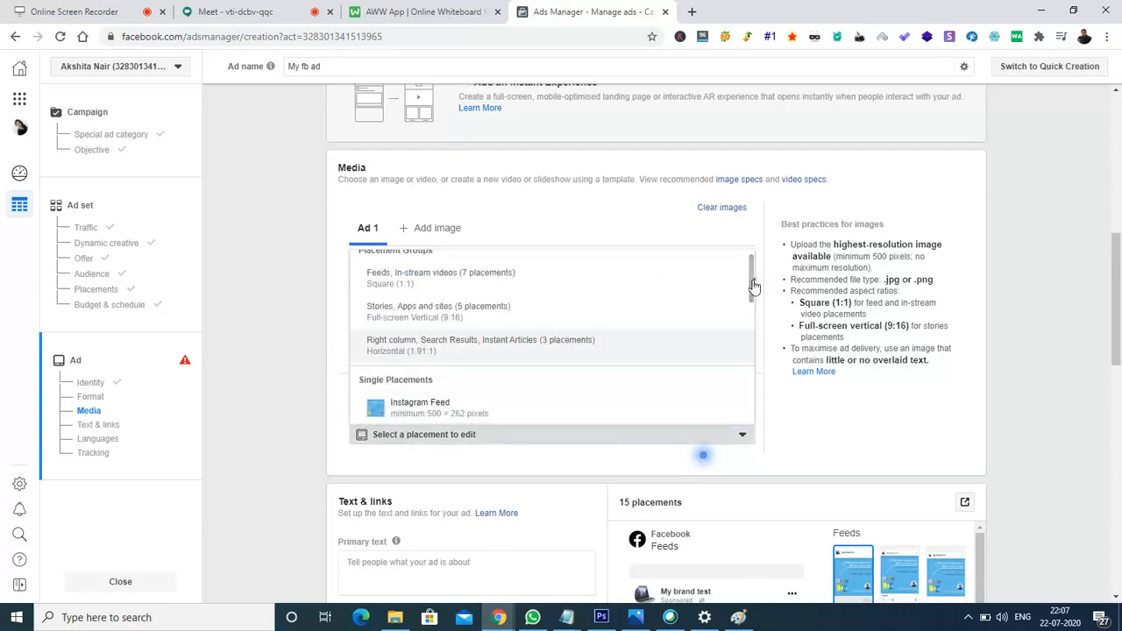
left_click_drag(752, 295, 749, 319)
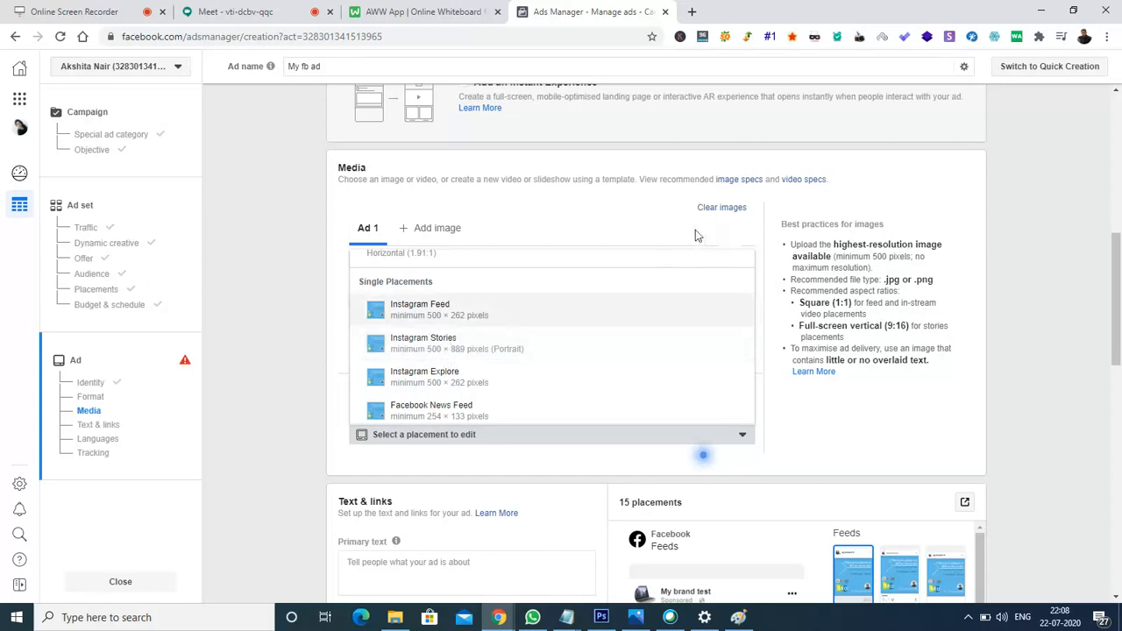
left_click(771, 232)
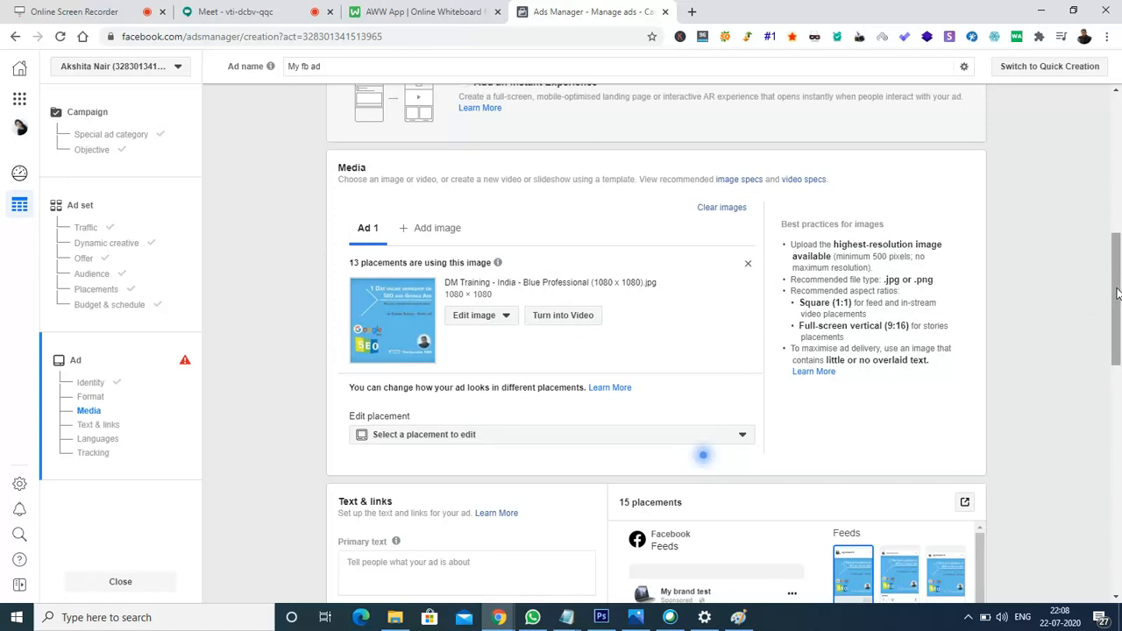
Activate the Primary text field and select all text in the 'Monthly course promotion in FB' Notepad file.
left_click_drag(1117, 294, 1117, 342)
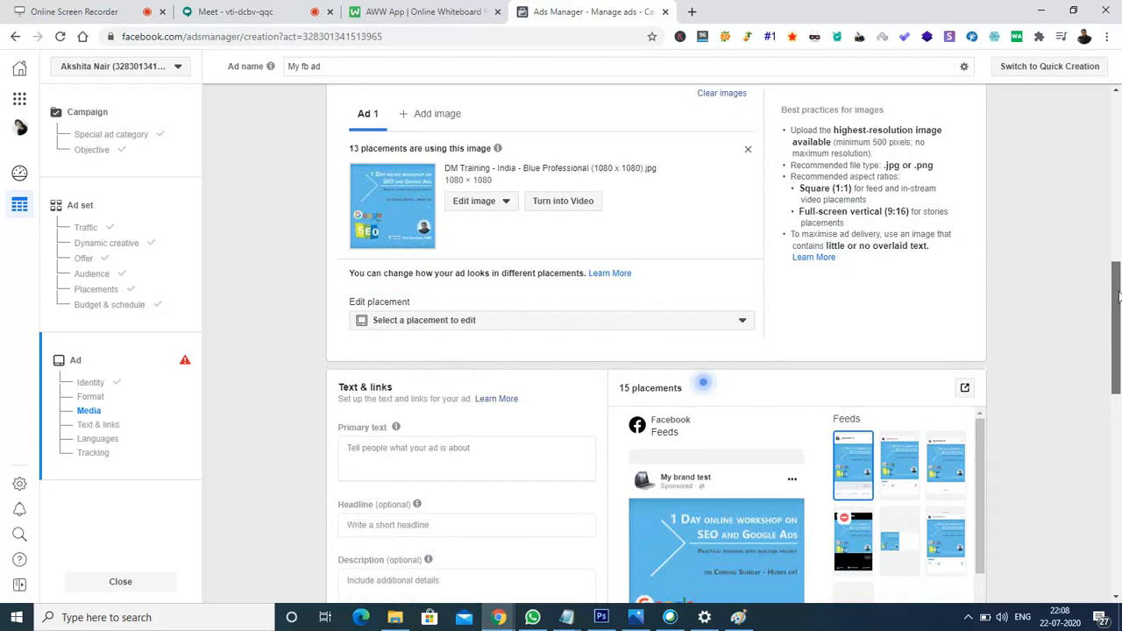
scroll(1119, 321, "down", 2)
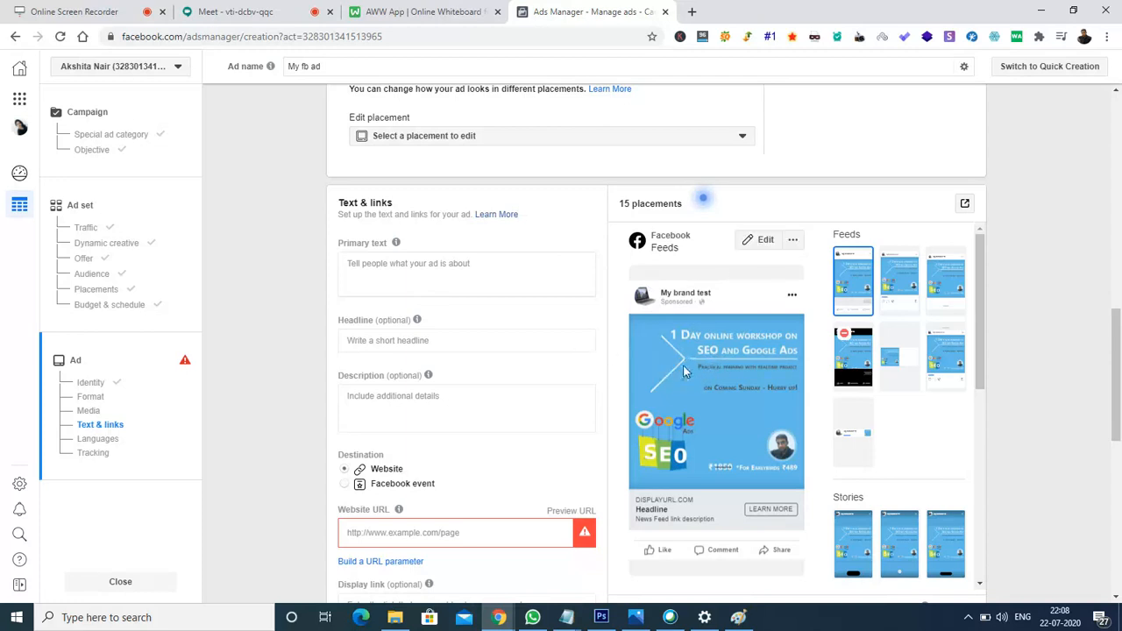
left_click(406, 270)
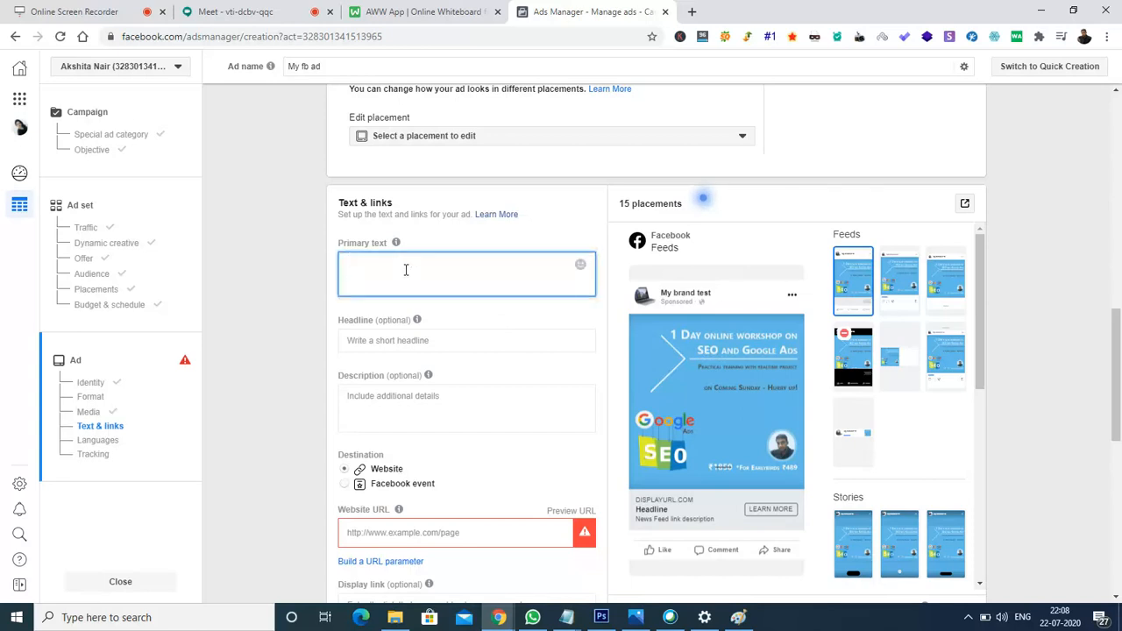
left_click(585, 615)
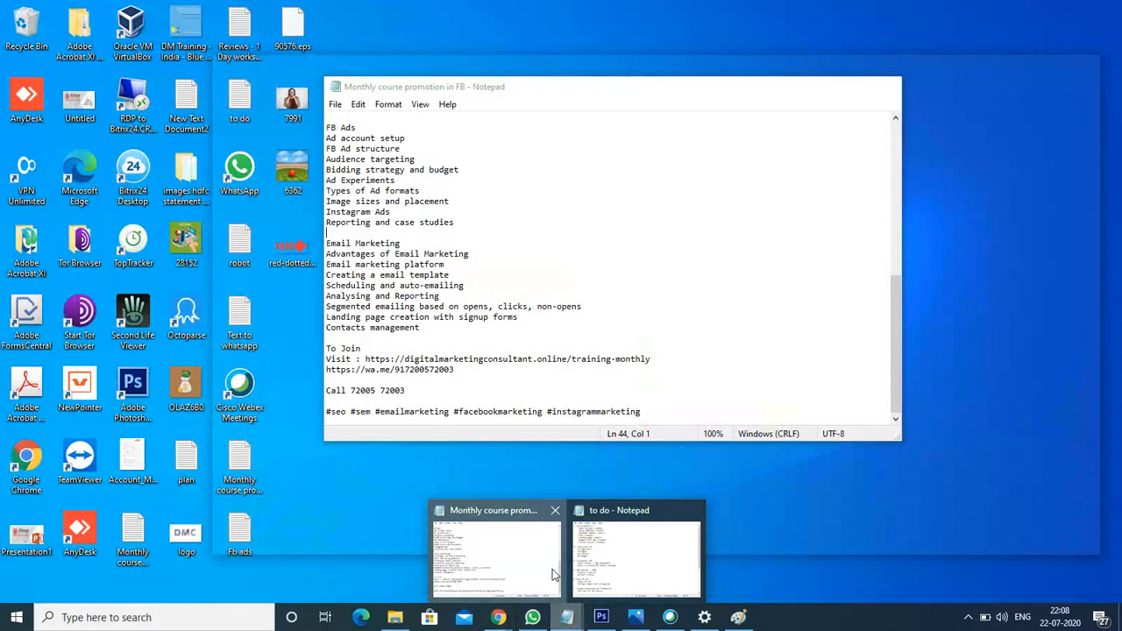
left_click(556, 574)
key("ctrl+a")
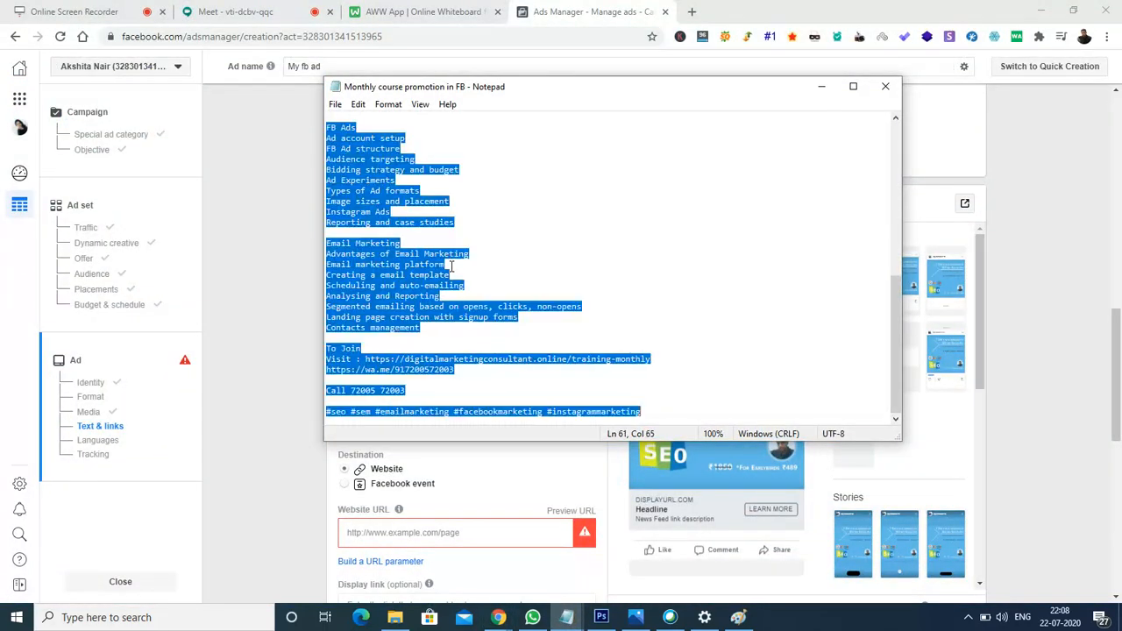
Paste the 1 Month Online Digital Marketing Course copy, through its hashtags, into Primary text.
left_click(243, 233)
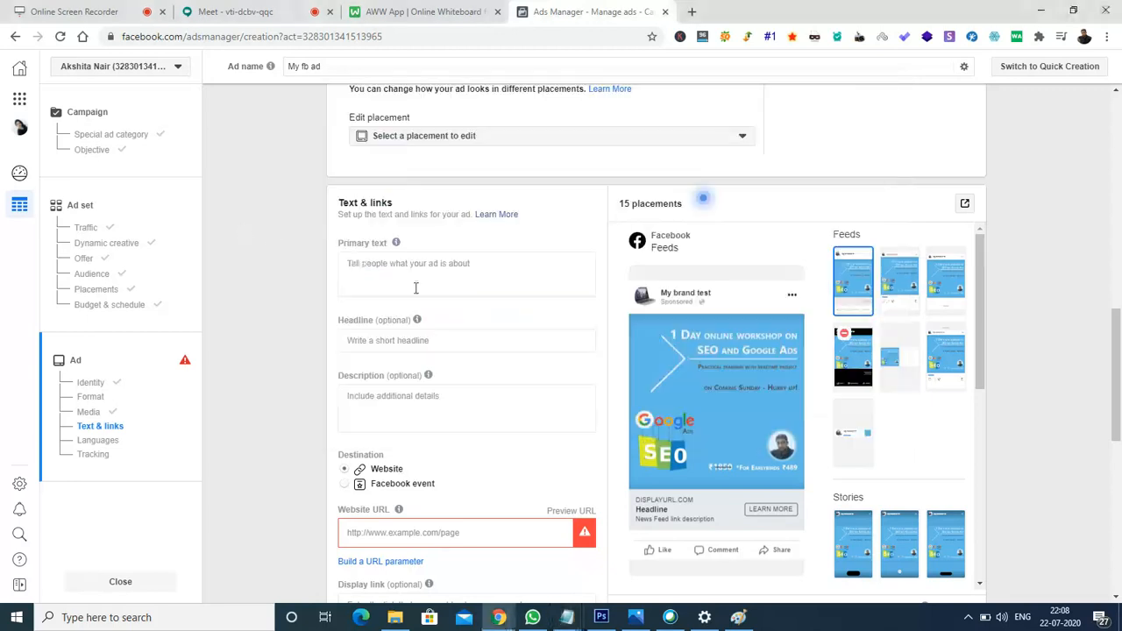
left_click(449, 263)
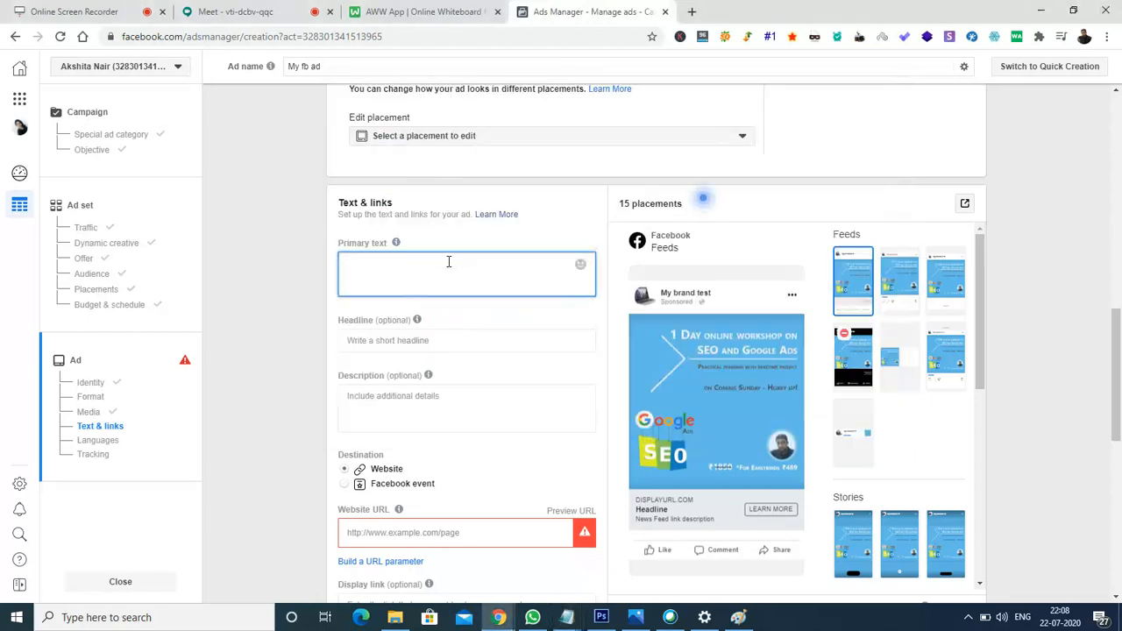
key("ctrl+v")
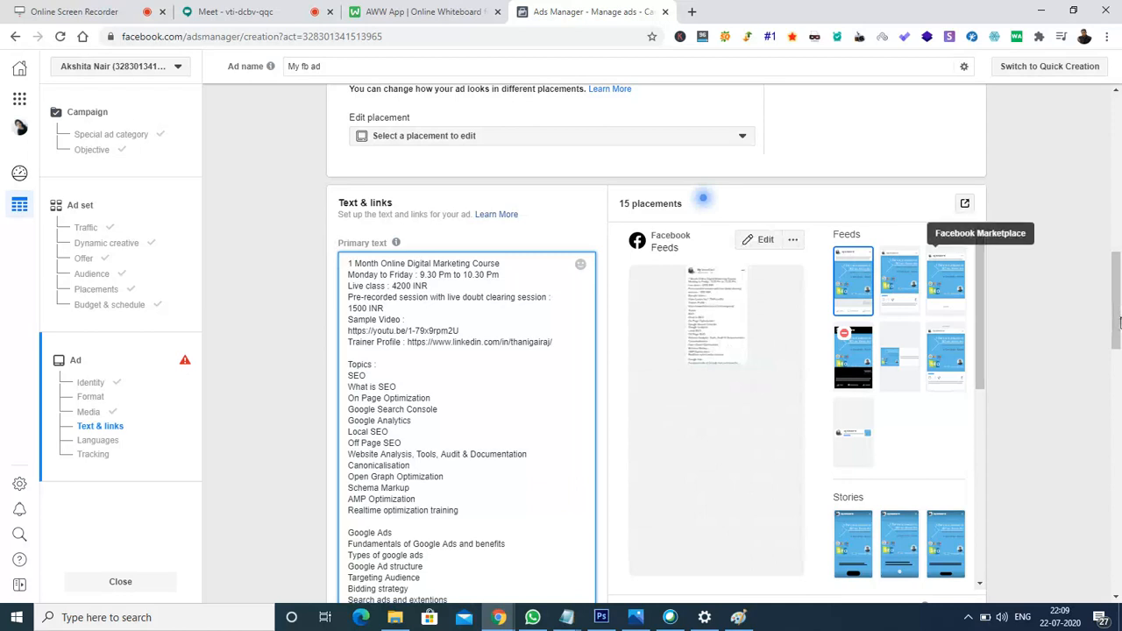
left_click_drag(1119, 305, 1119, 321)
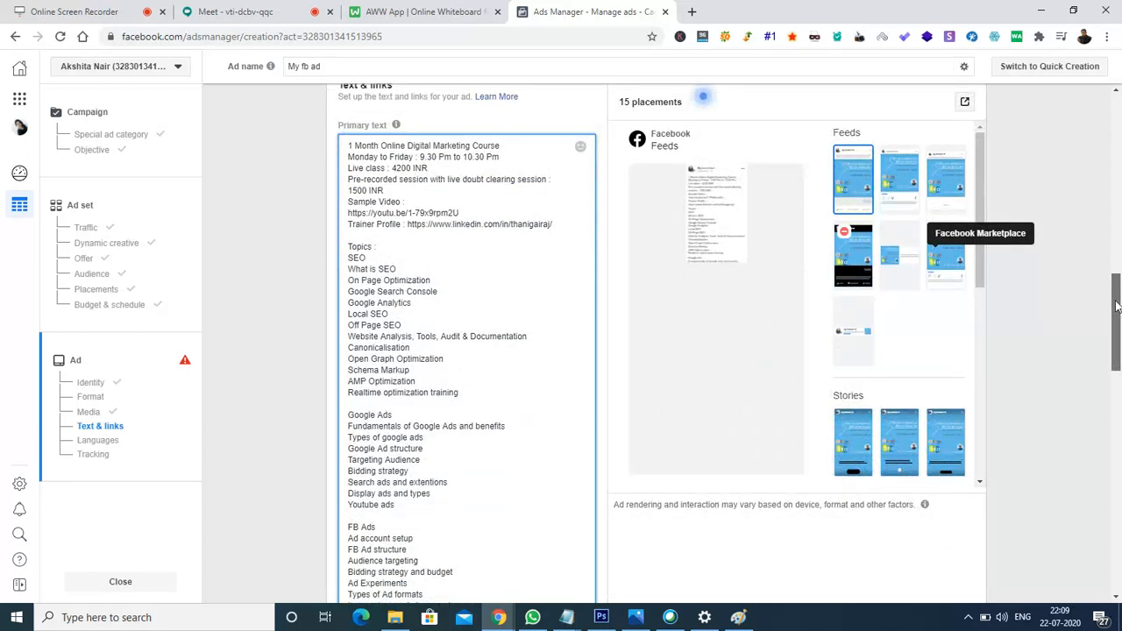
scroll(1117, 306, "down", 1)
left_click_drag(1117, 306, 1120, 375)
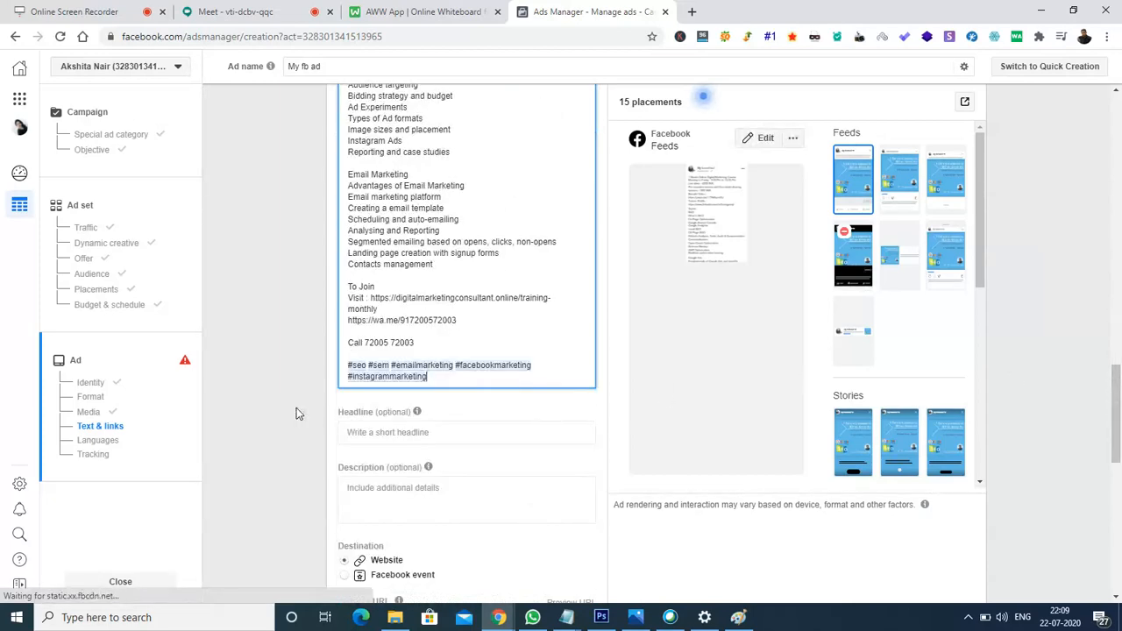
Enter 'Online DM classes' as the ad's headline.
left_click(384, 432)
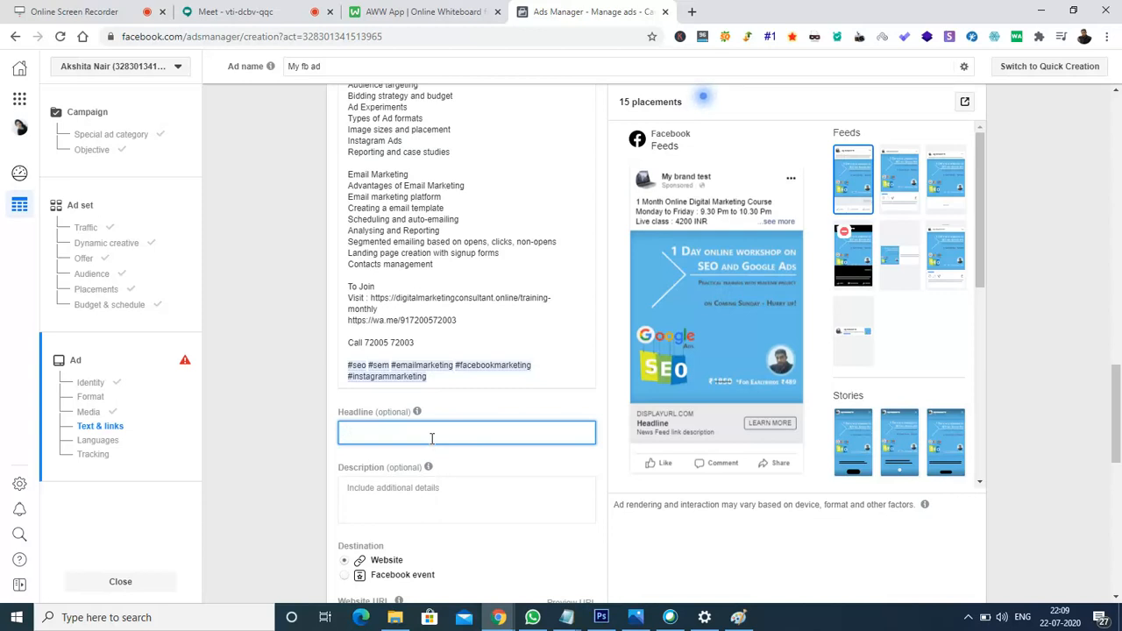
type("Online DM classes")
left_click(244, 7)
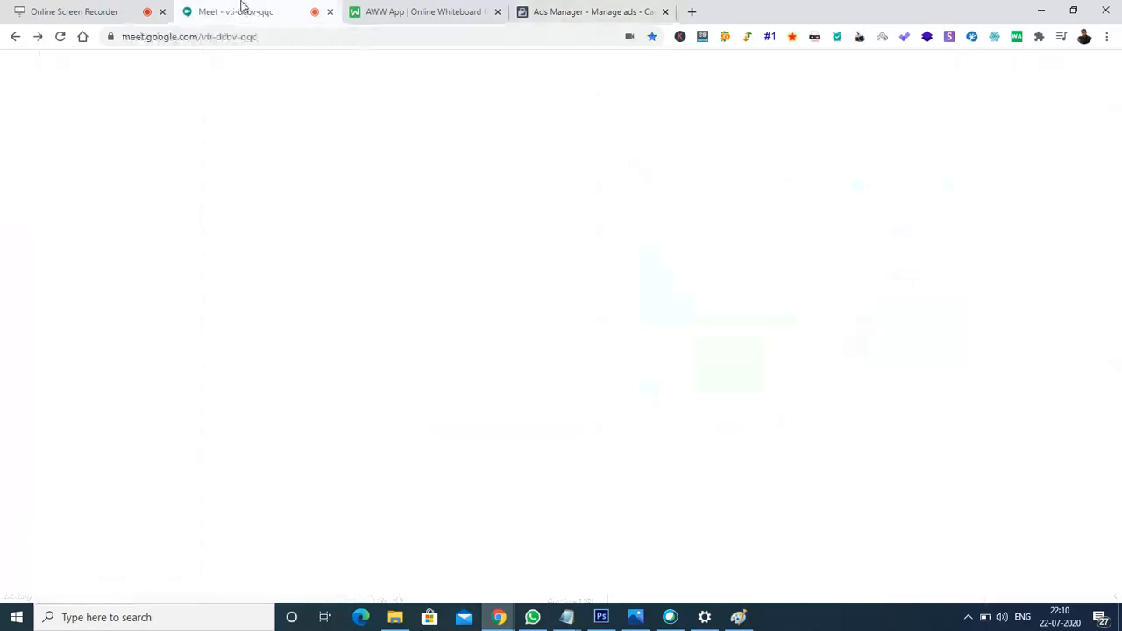
left_click(579, 11)
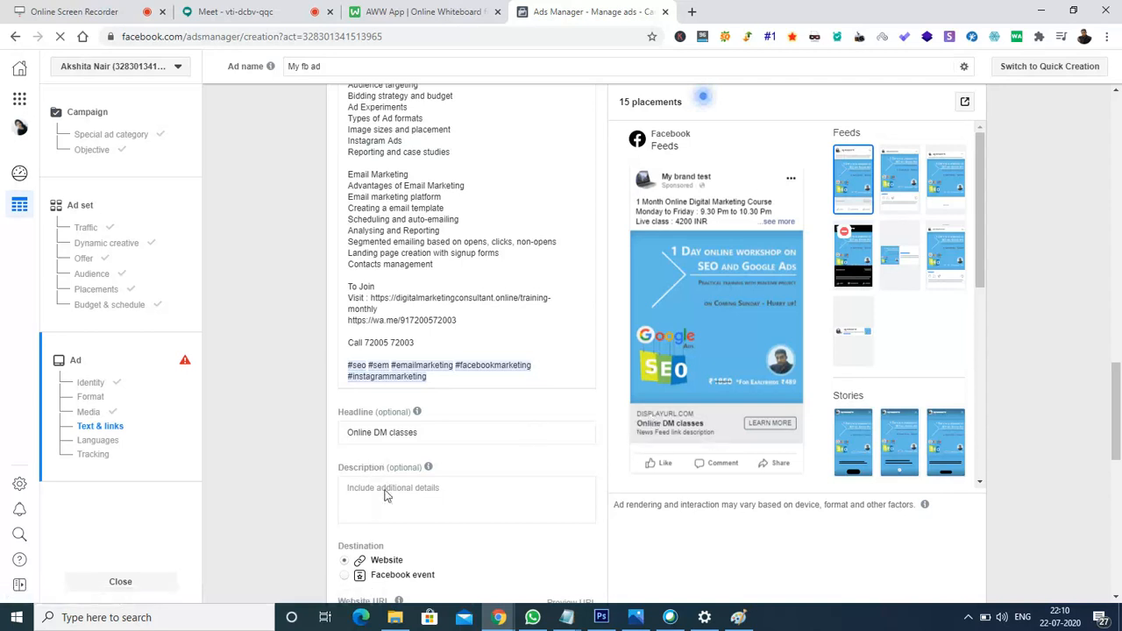
Paste '1 Month online course' into the ad's Description field.
left_click(388, 488)
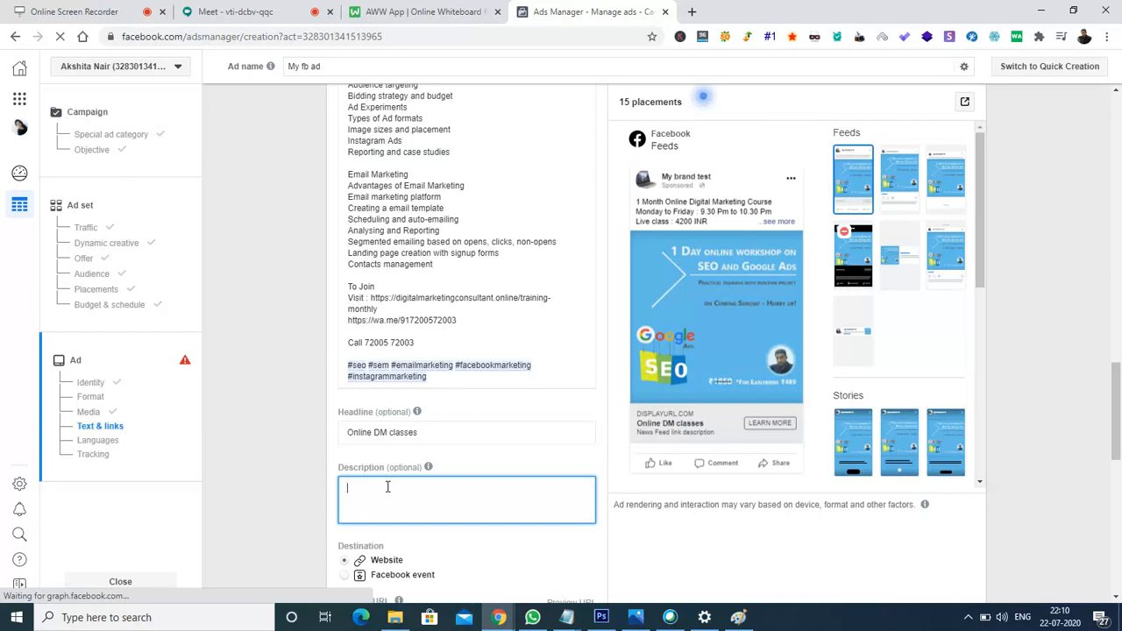
type("1 Month online course")
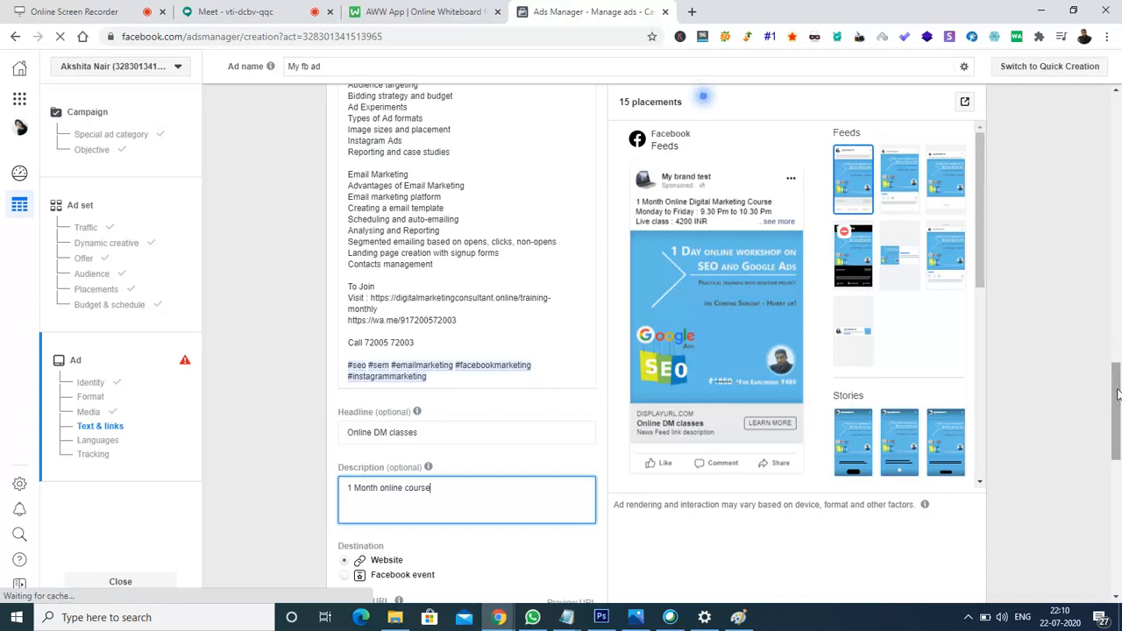
scroll(1118, 394, "down", 2)
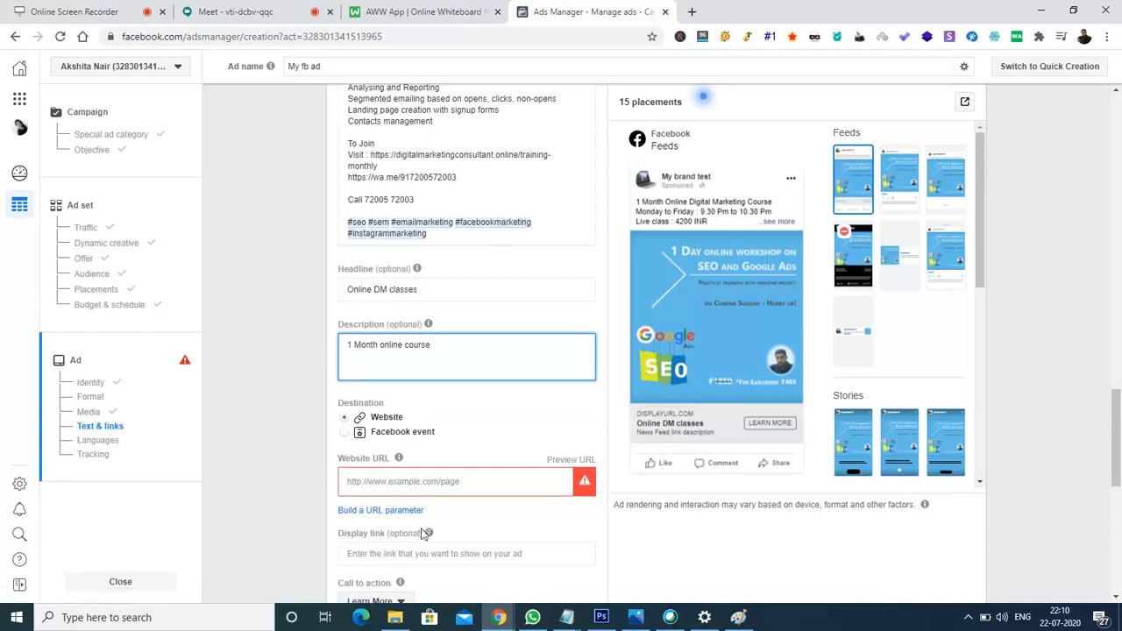
left_click(435, 485)
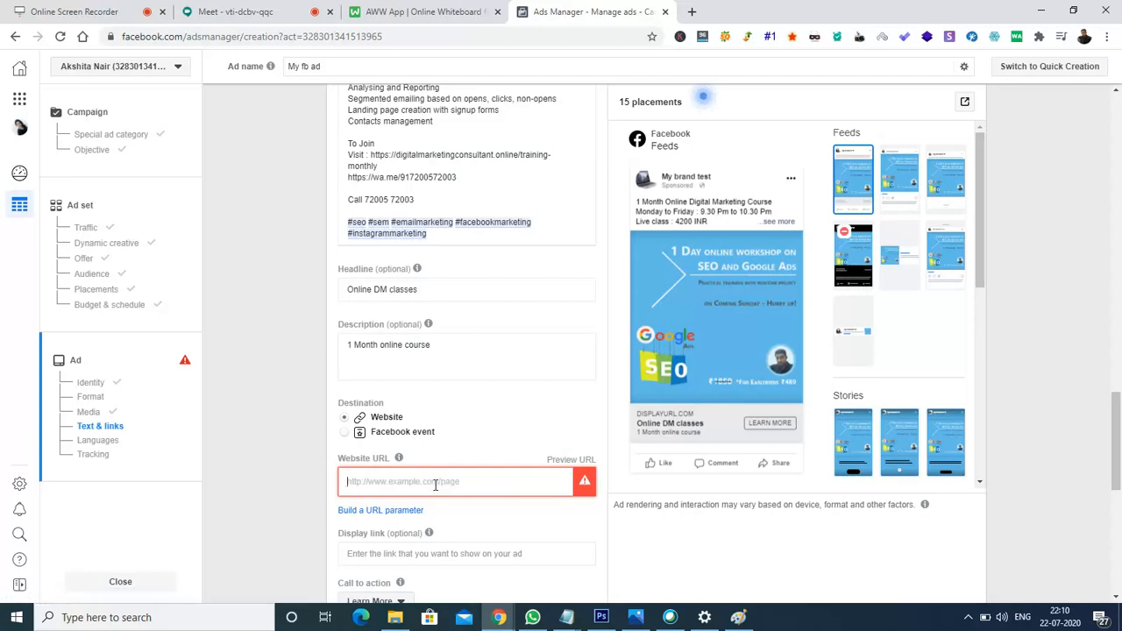
type("htt")
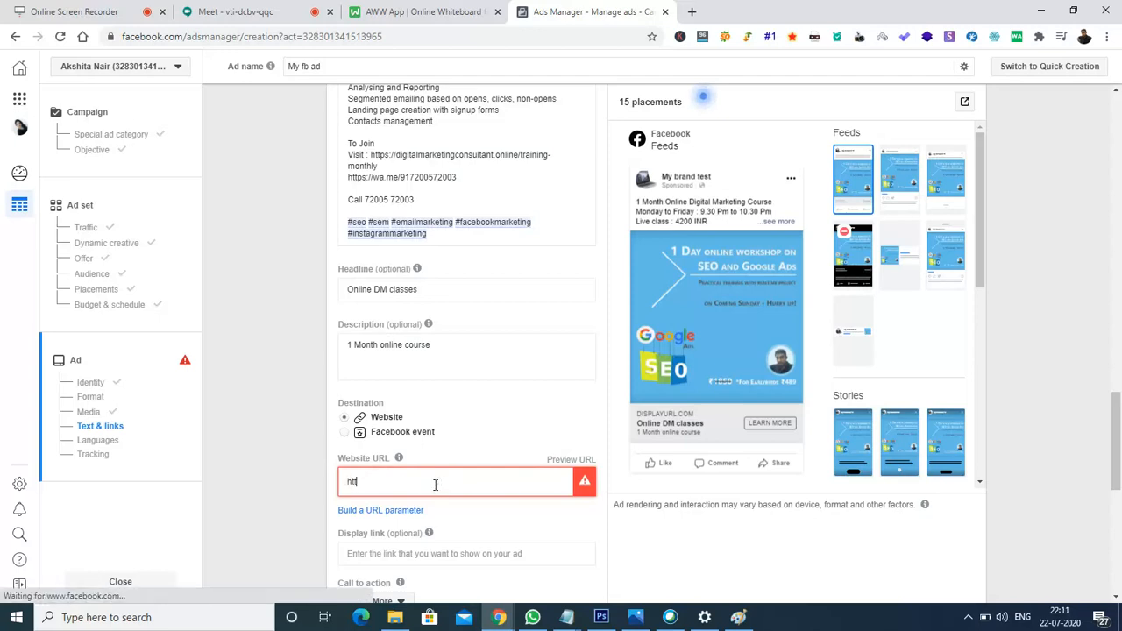
type("ps")
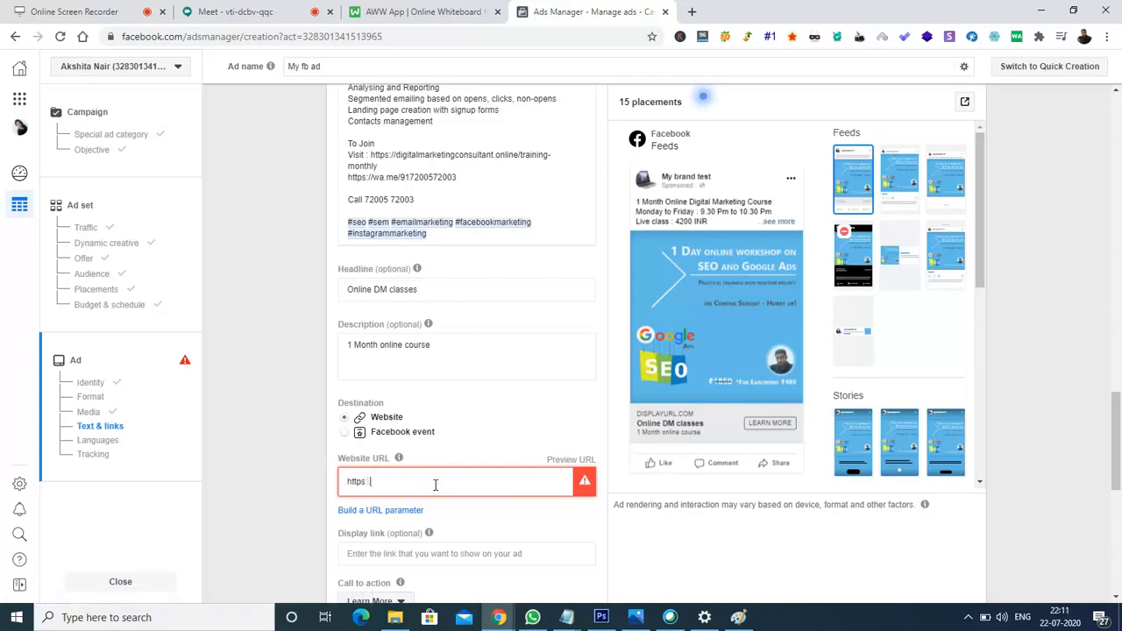
type("://digitalmarketingconsultant.online")
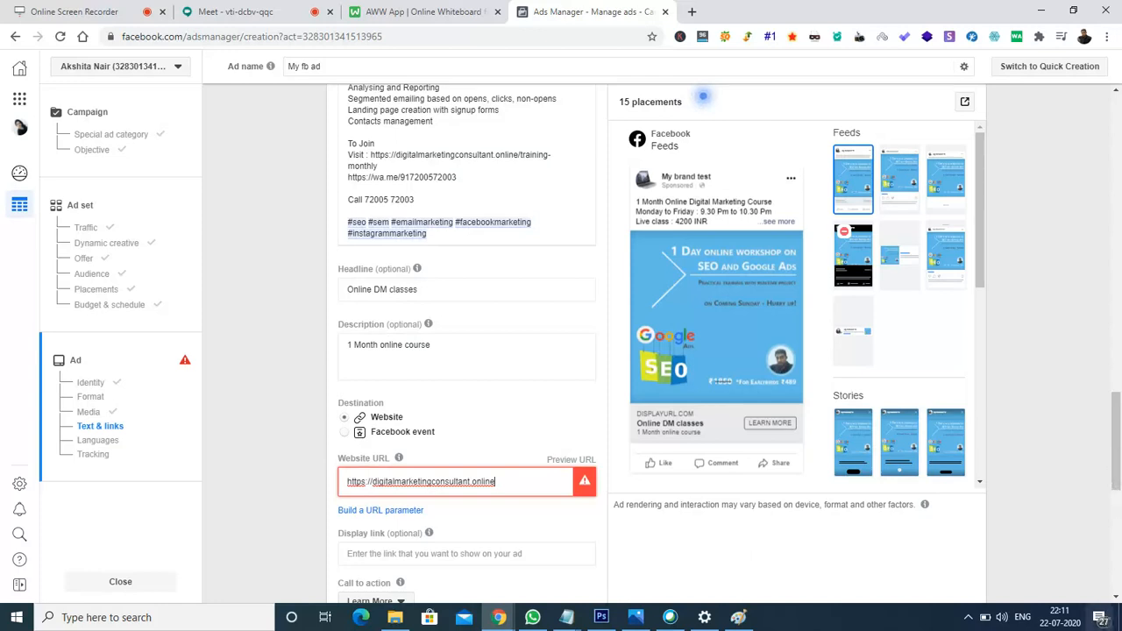
scroll(1117, 544, "down", 3)
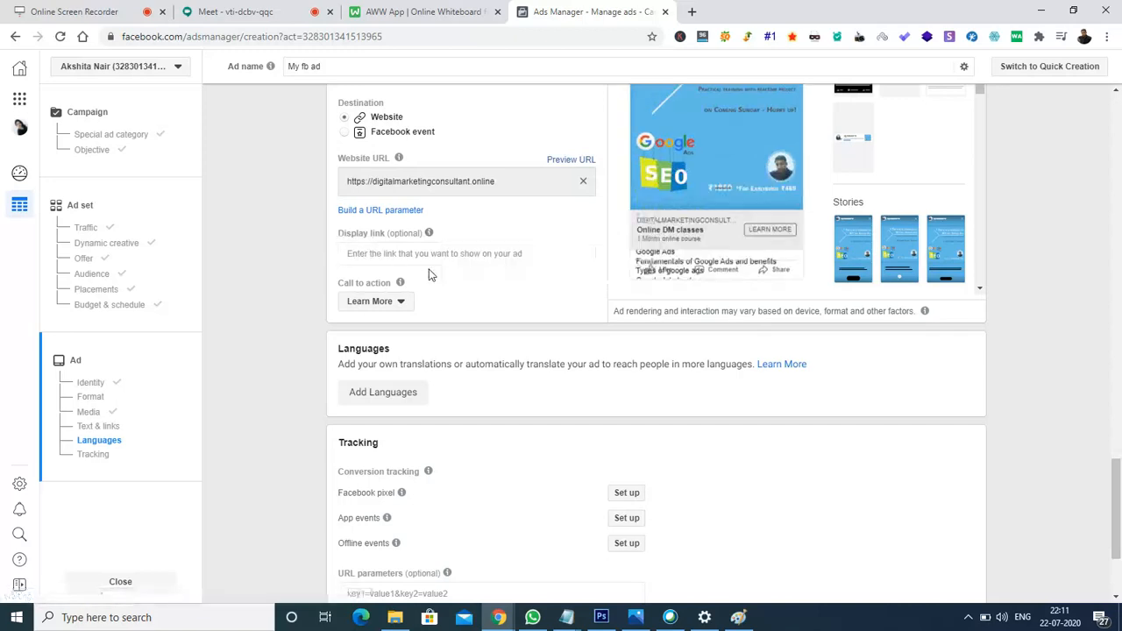
Choose Sign Up instead of Learn More as the ad's call to action.
left_click(403, 311)
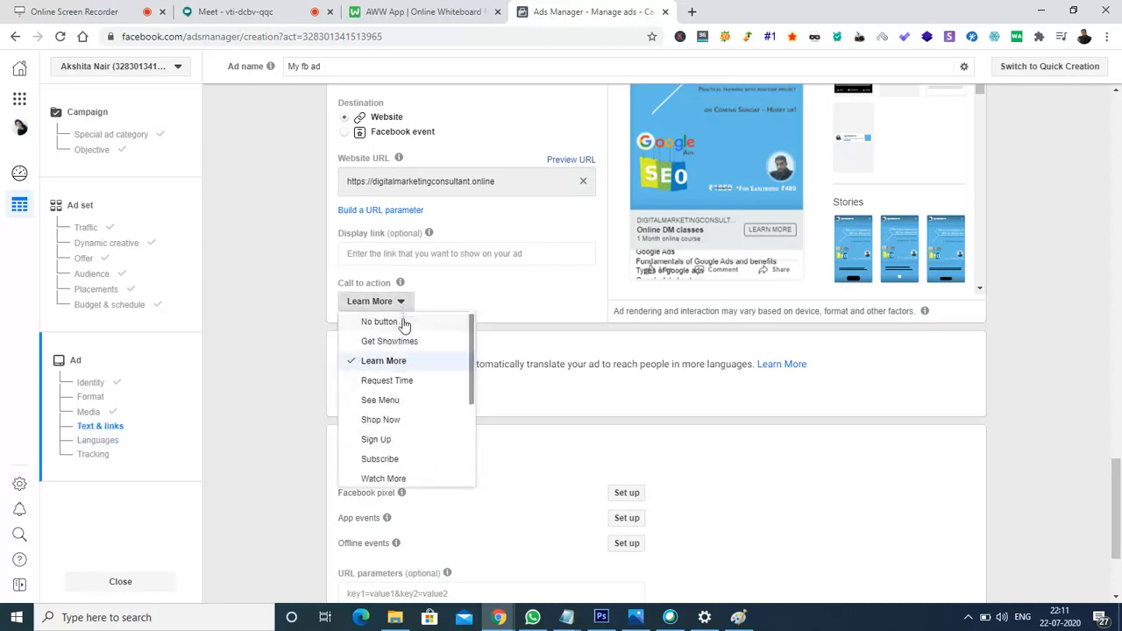
left_click(392, 445)
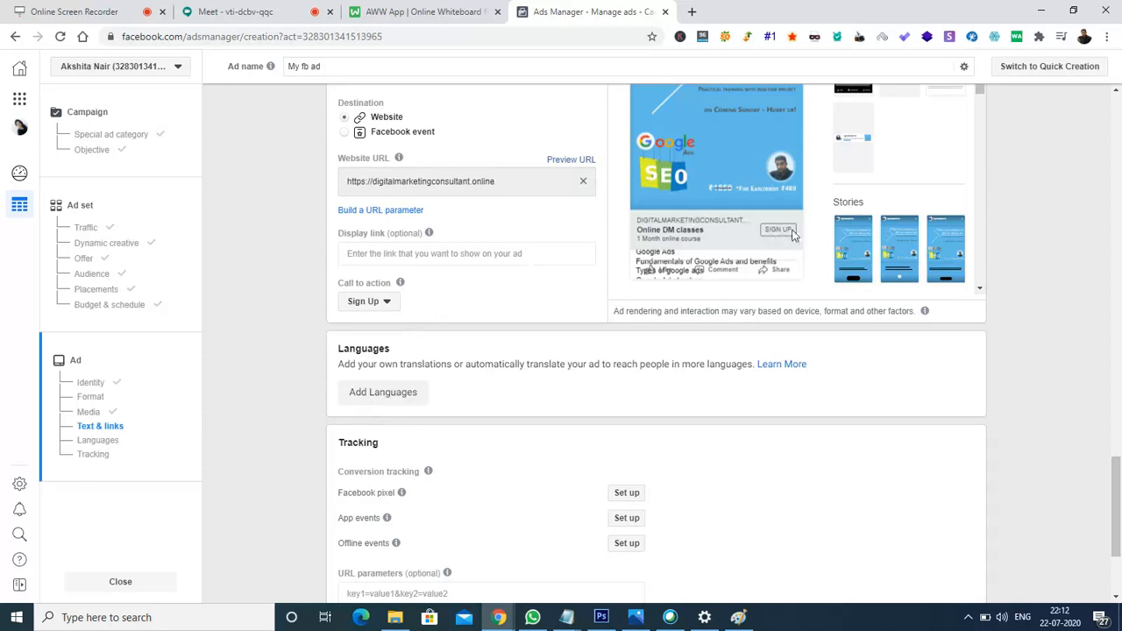
left_click(388, 307)
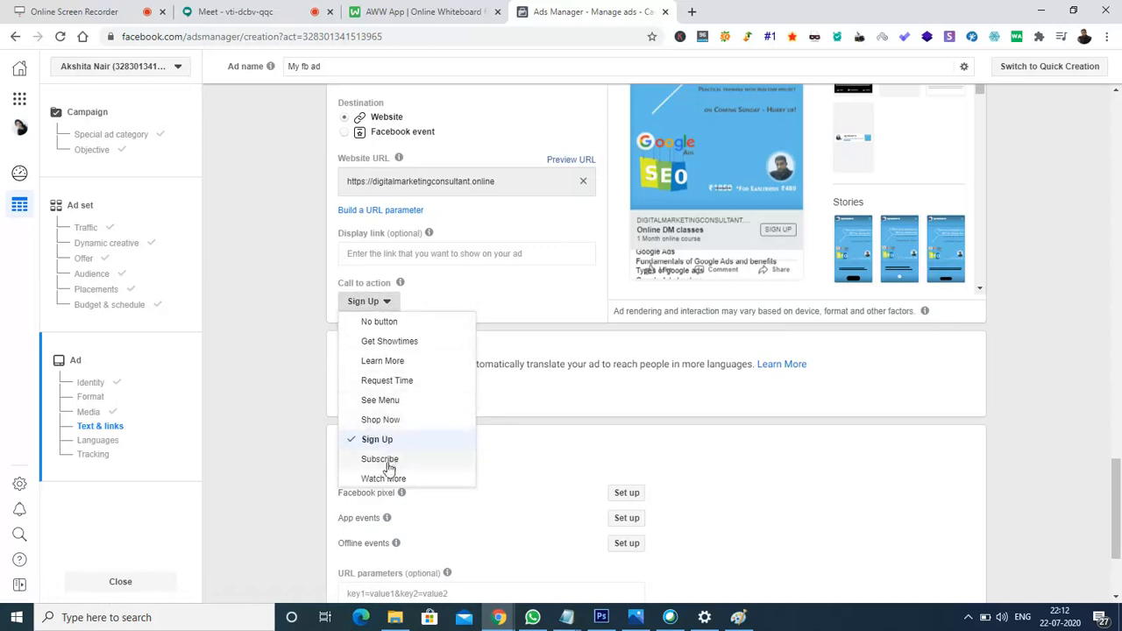
left_click(281, 278)
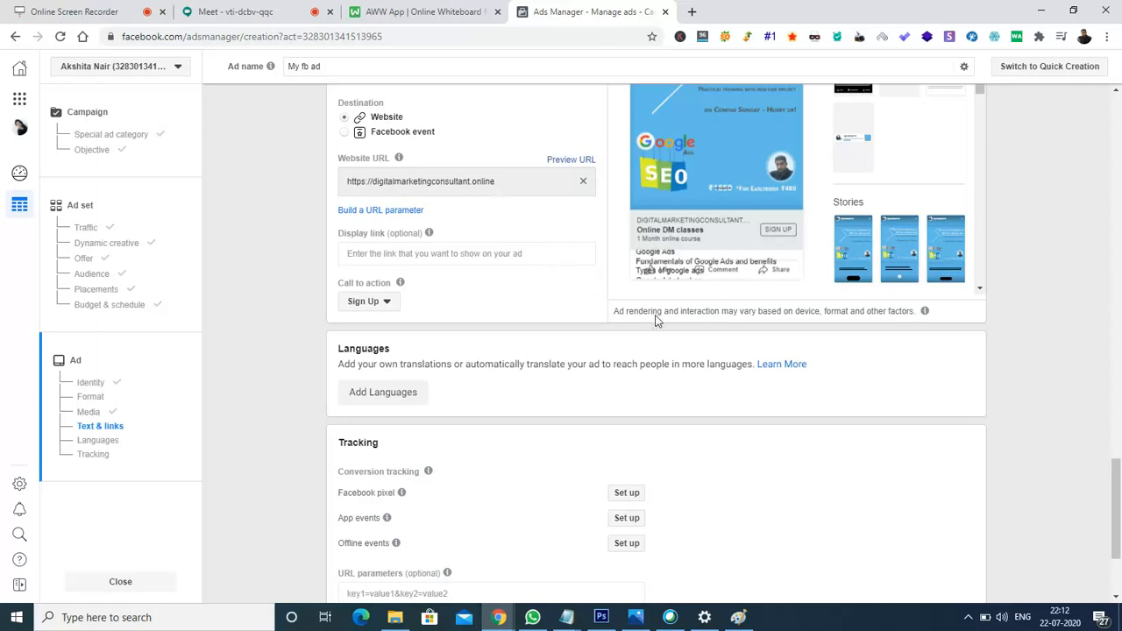
left_click_drag(1118, 496, 1121, 531)
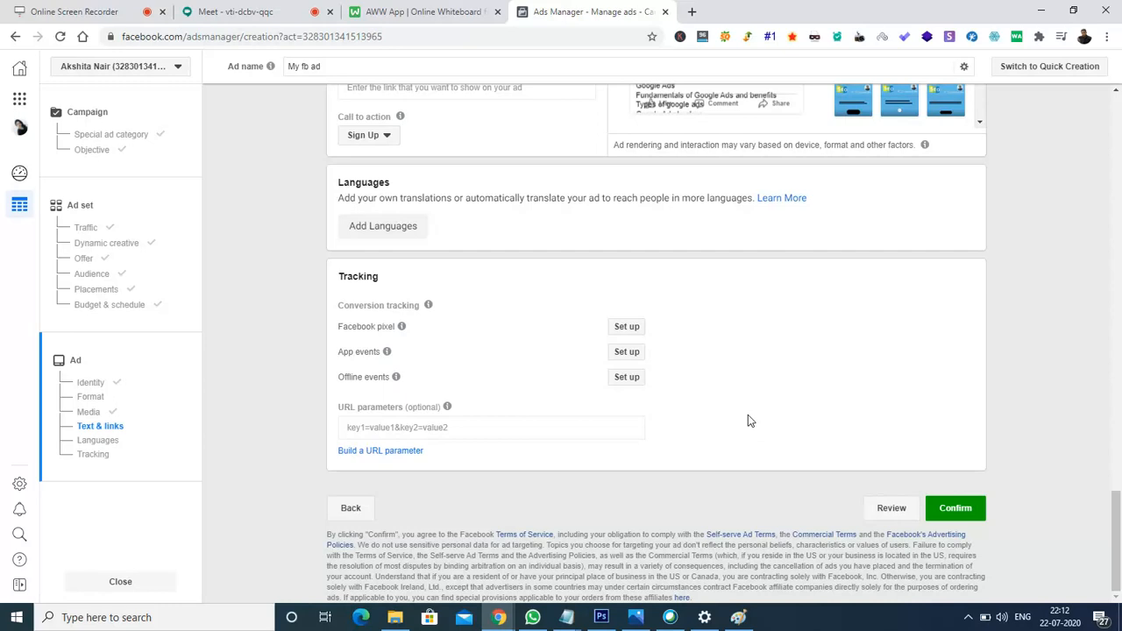
left_click(884, 518)
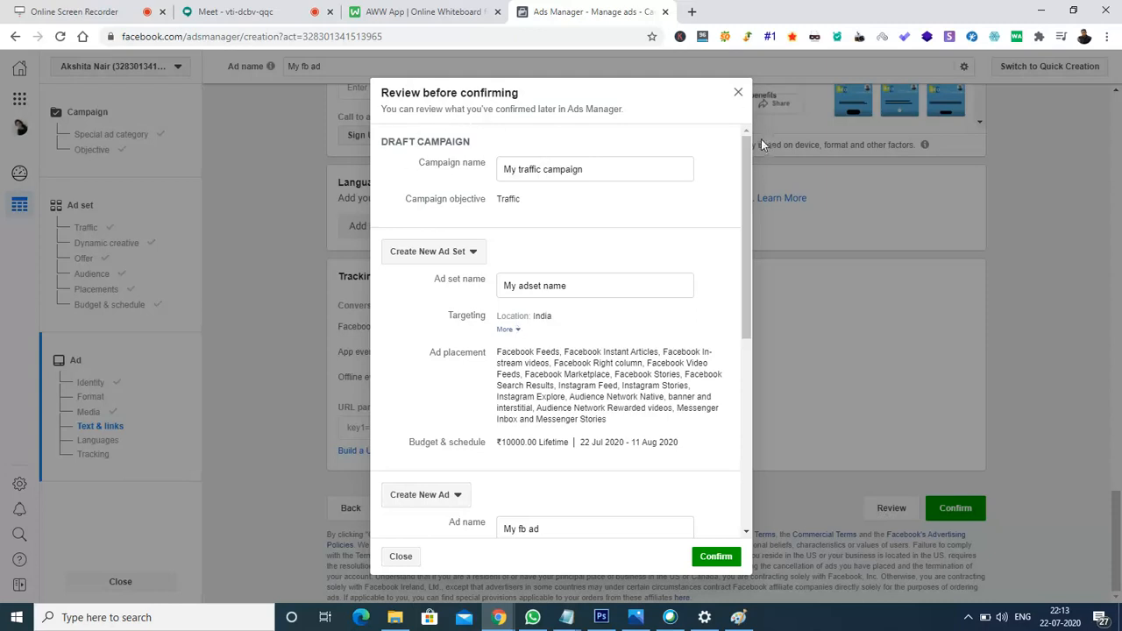
left_click_drag(748, 154, 750, 174)
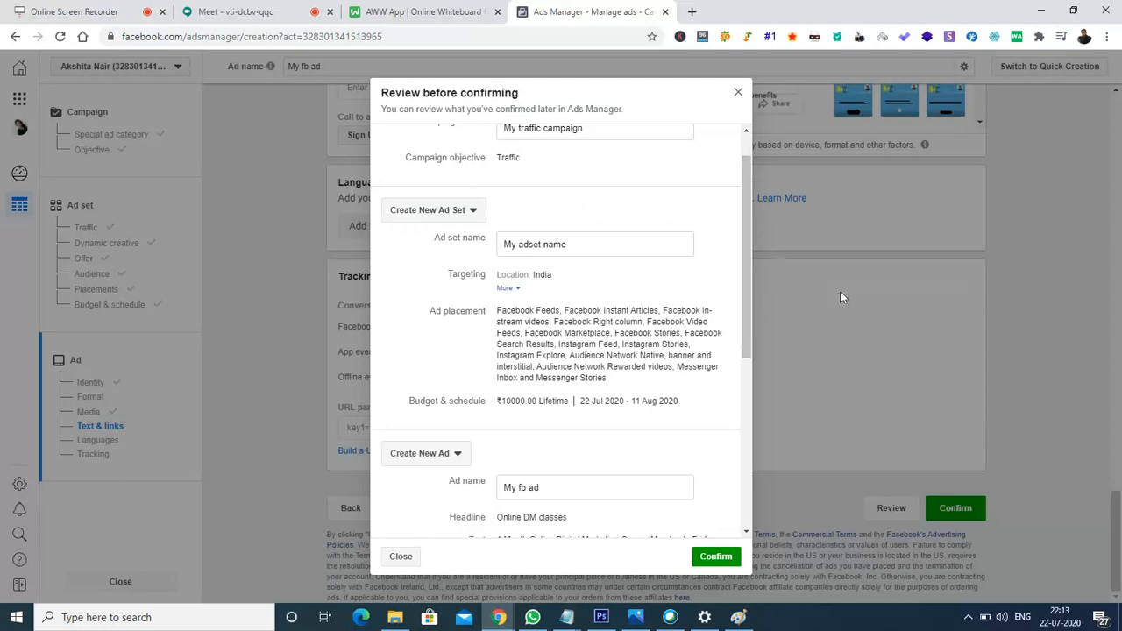
left_click_drag(751, 252, 751, 272)
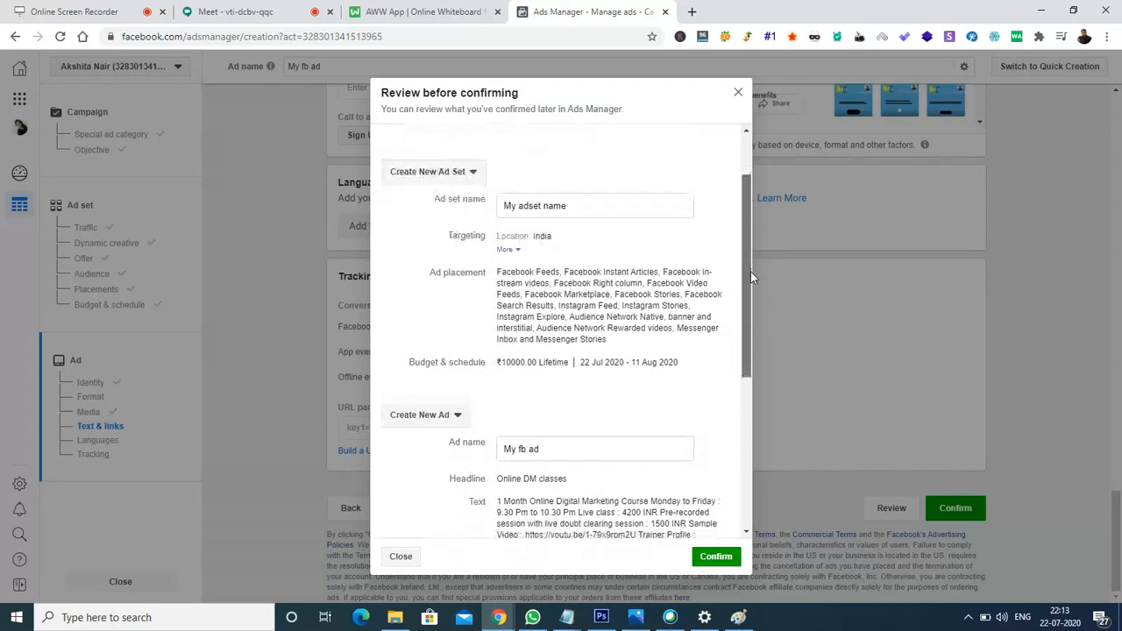
left_click(506, 251)
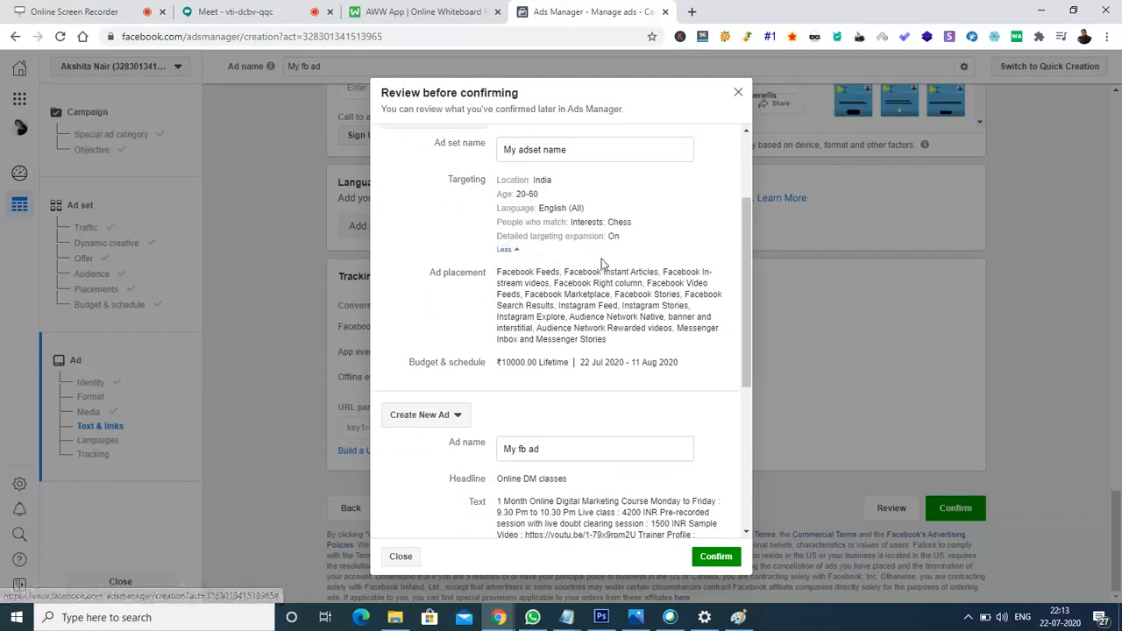
left_click_drag(748, 274, 750, 297)
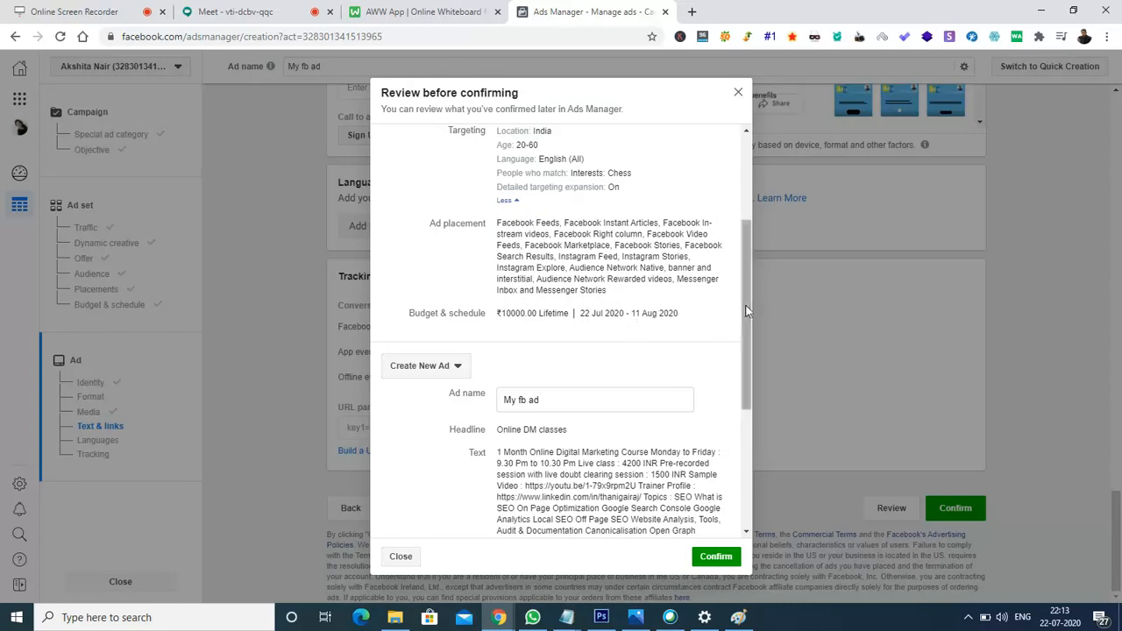
scroll(751, 331, "down", 2)
left_click_drag(751, 331, 747, 387)
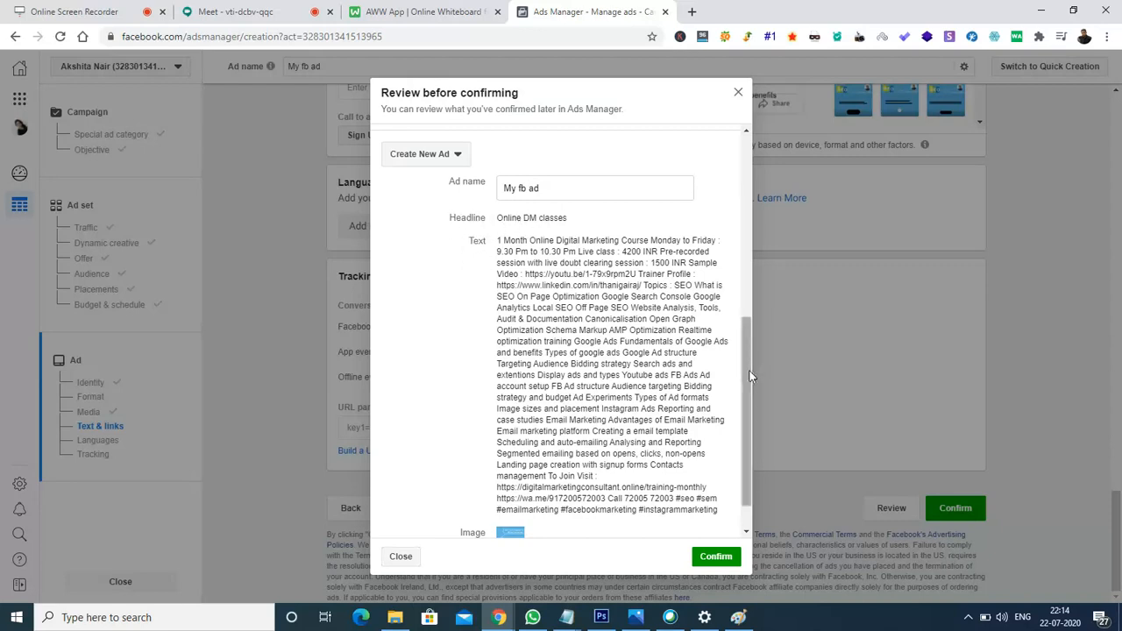
scroll(752, 395, "down", 1)
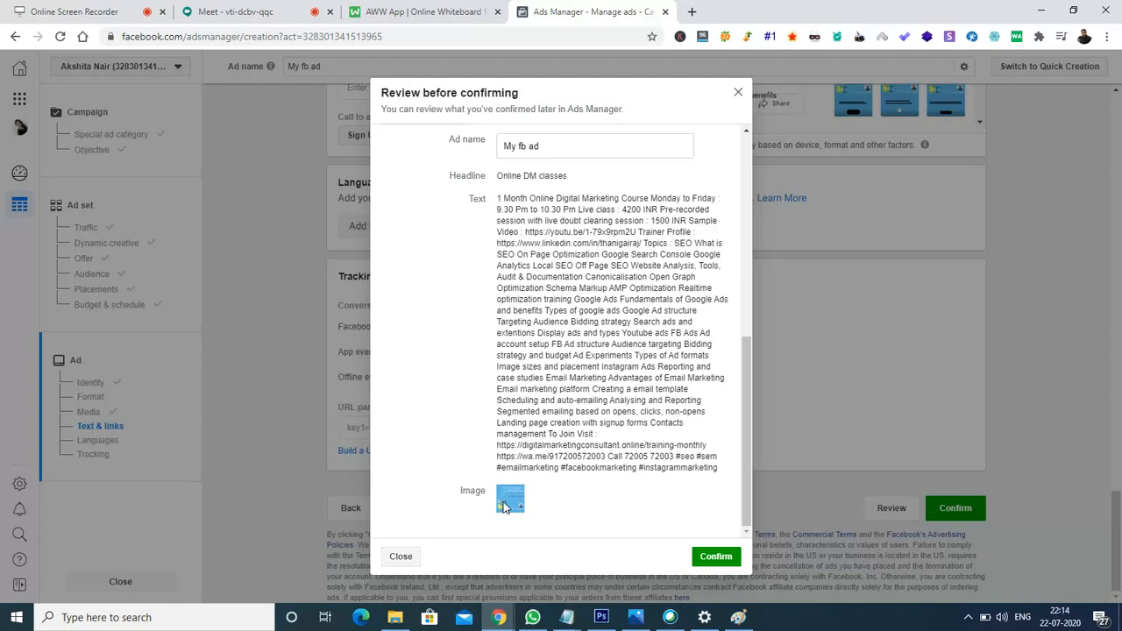
left_click(721, 568)
Confirm the ad, dismiss the Business info form, then confirm again to bring it back.
left_click(717, 558)
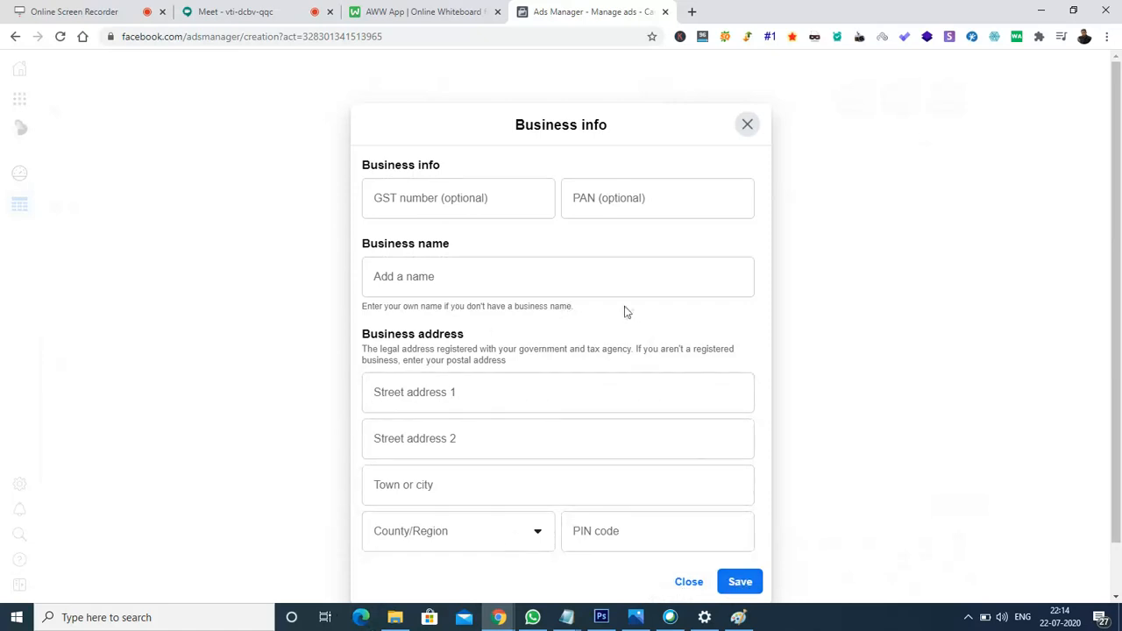
left_click(750, 126)
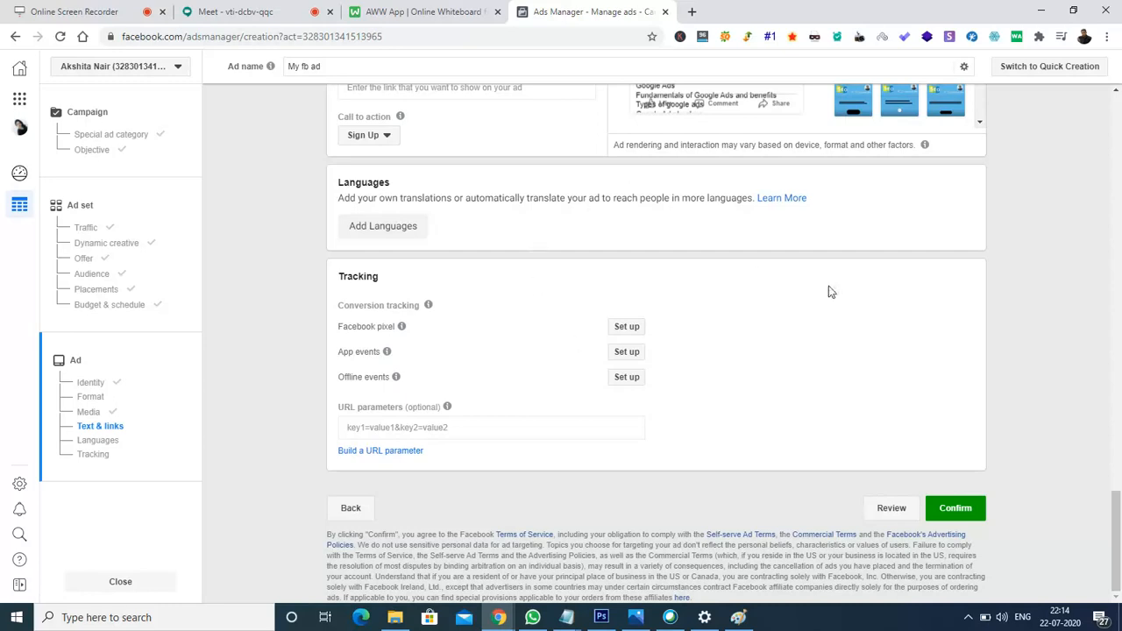
left_click(974, 513)
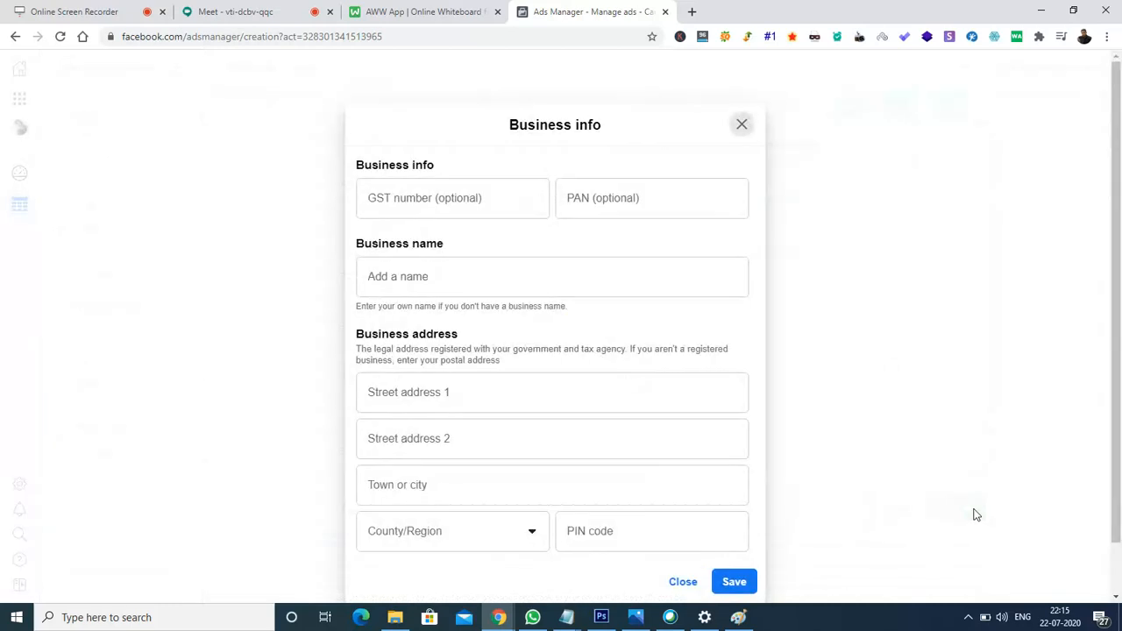
Enter 'itech solutions' as the business name.
left_click(436, 285)
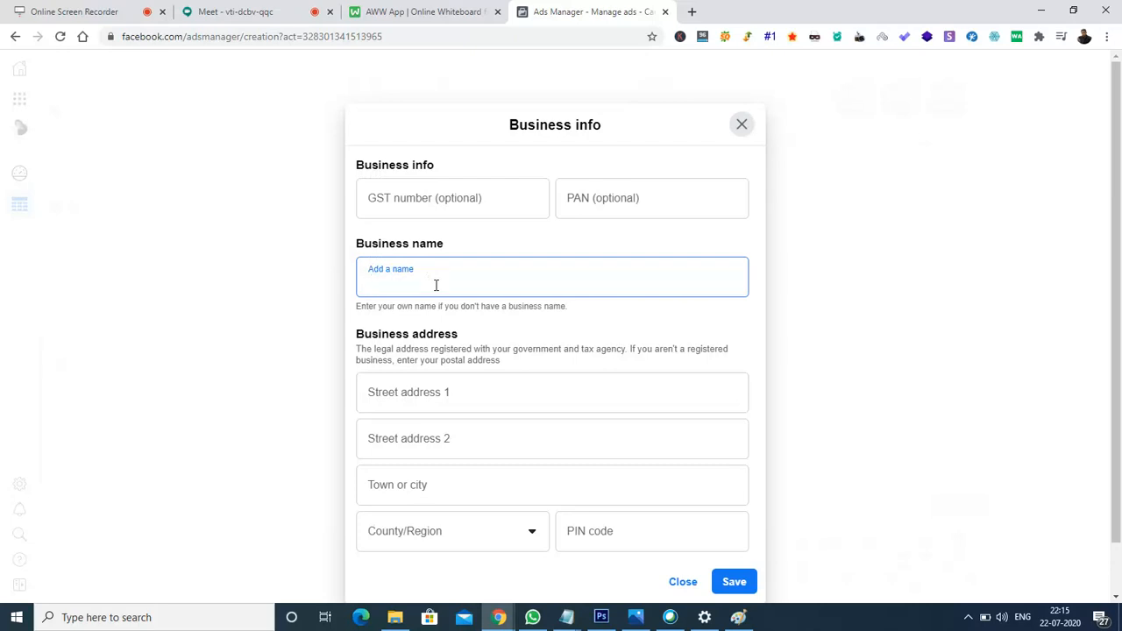
type("t")
key("BackSpace")
type("itech solutions")
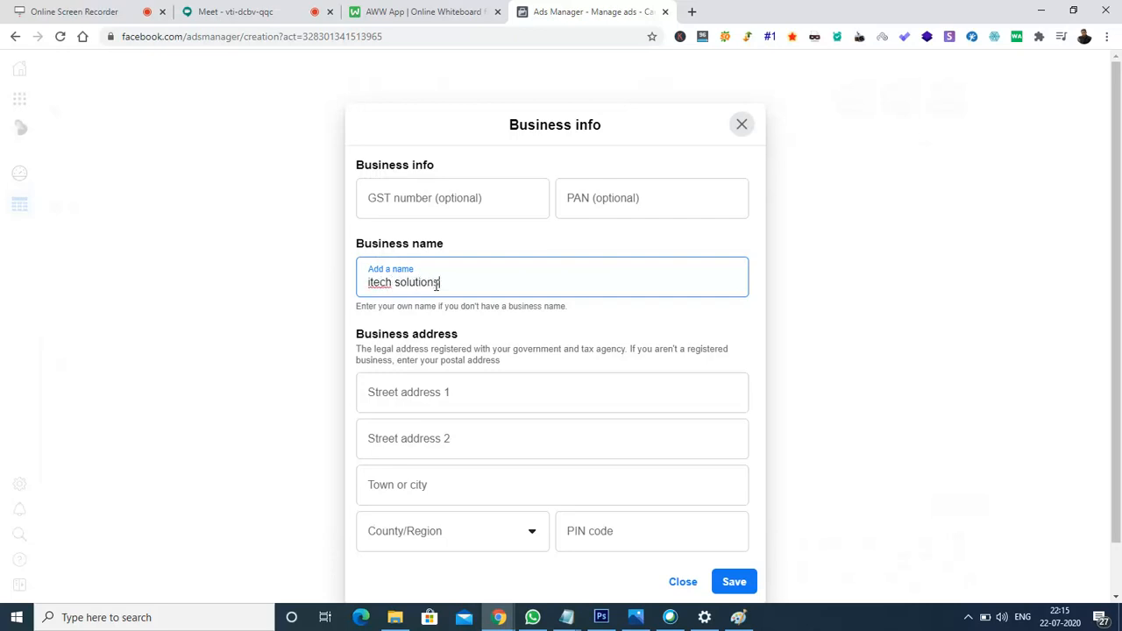
Fill in both street address lines and the town or city of the business.
left_click(413, 395)
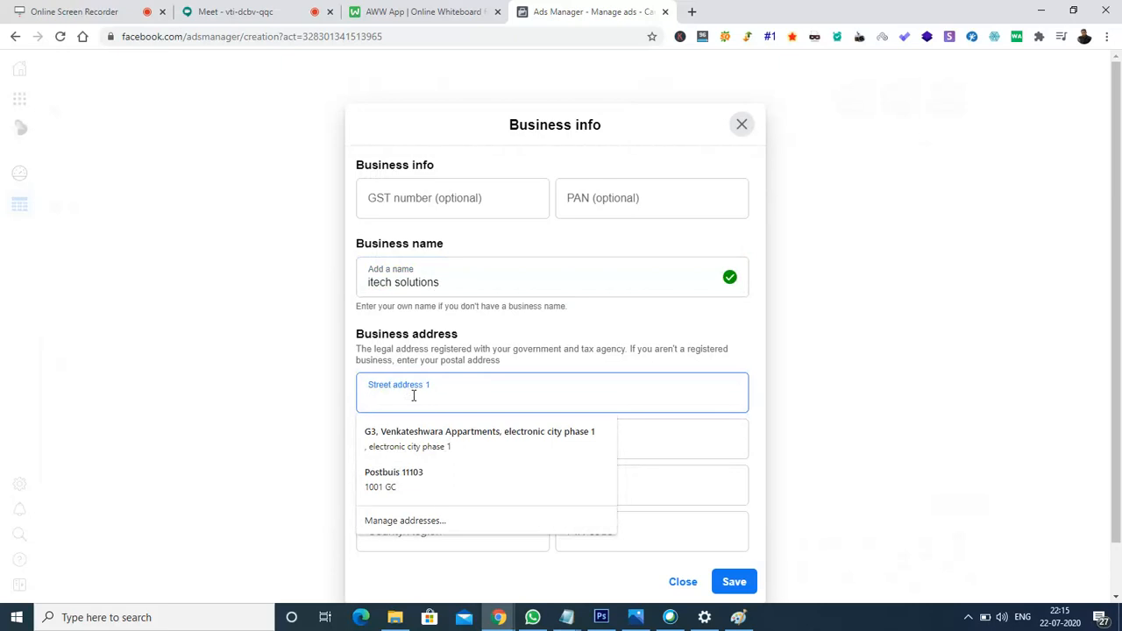
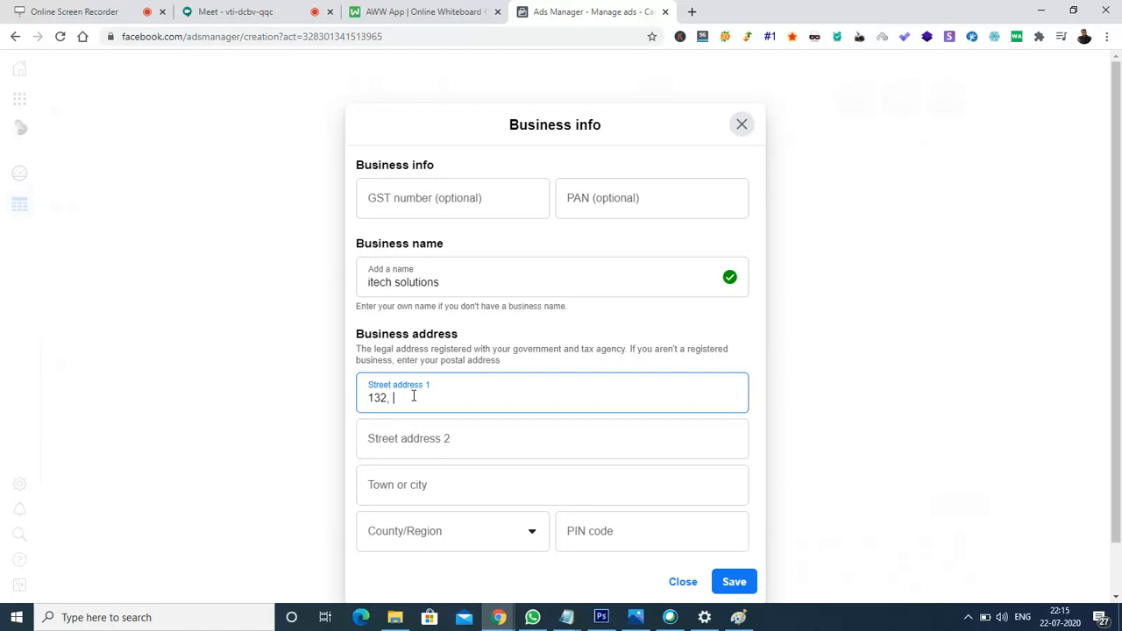
left_click(437, 441)
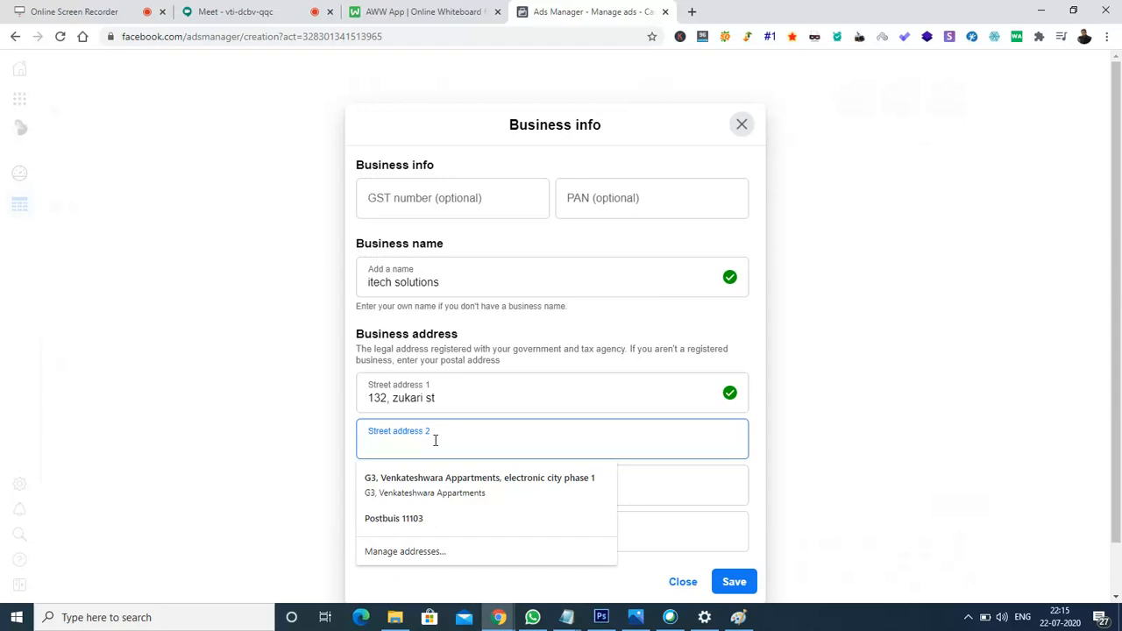
type("Ma")
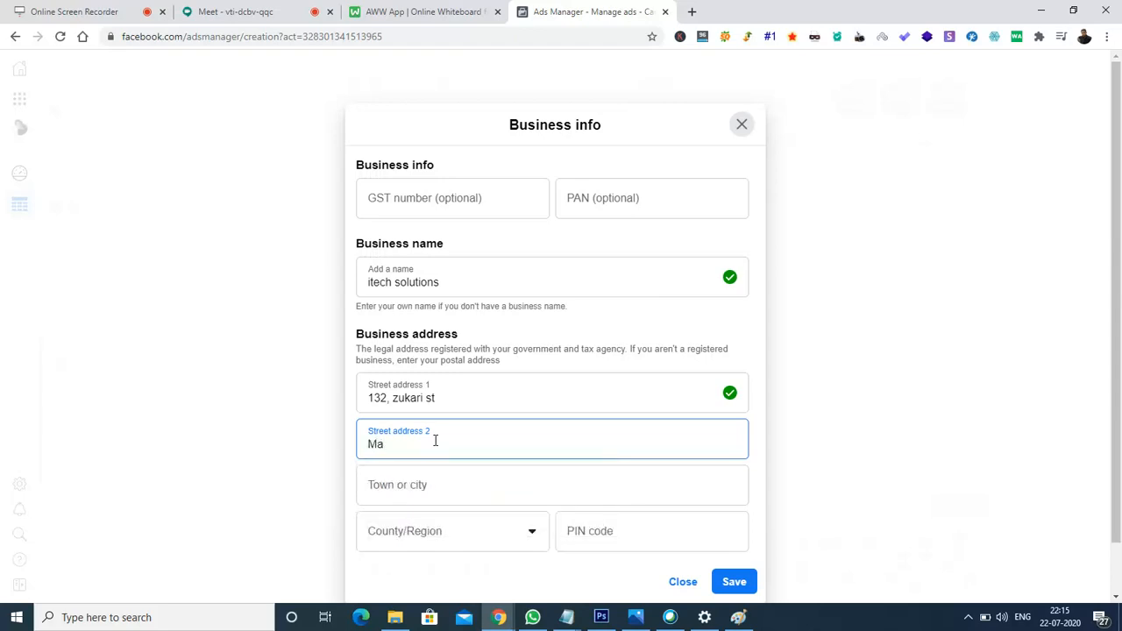
type("riasin street")
left_click(410, 489)
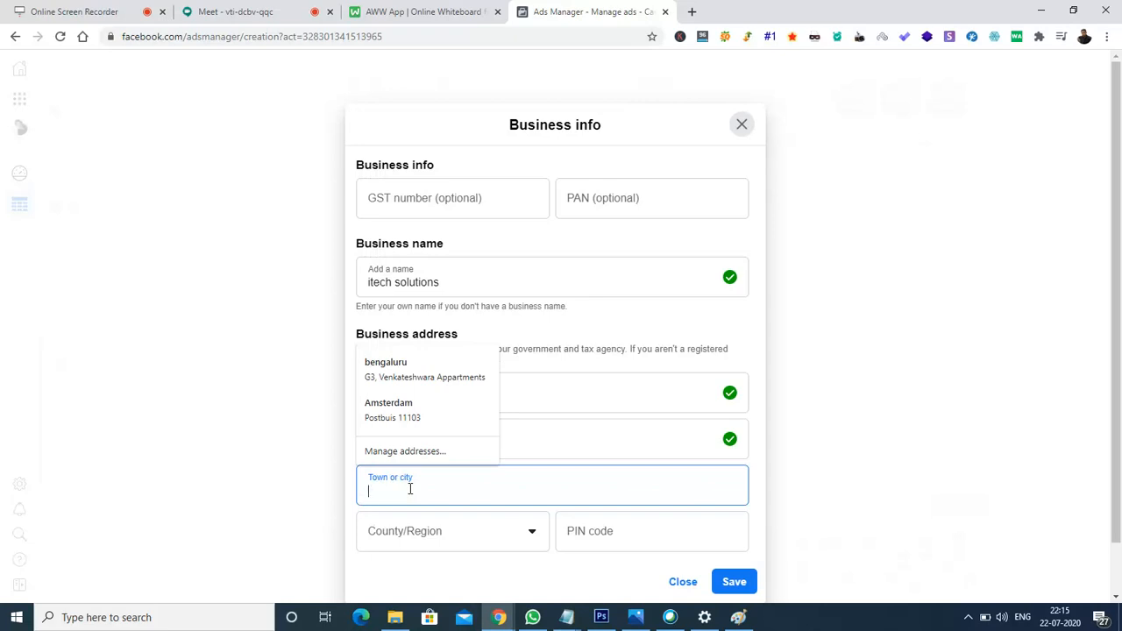
type("dehradun")
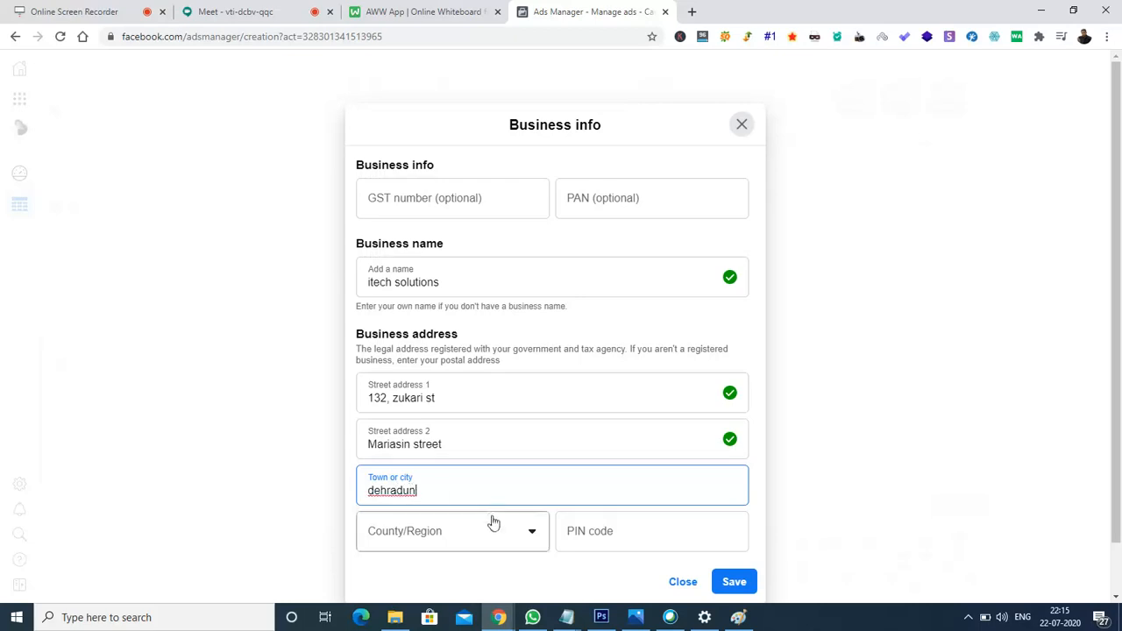
Choose Chandigarh as the region and enter the business's six-digit PIN code.
left_click(427, 541)
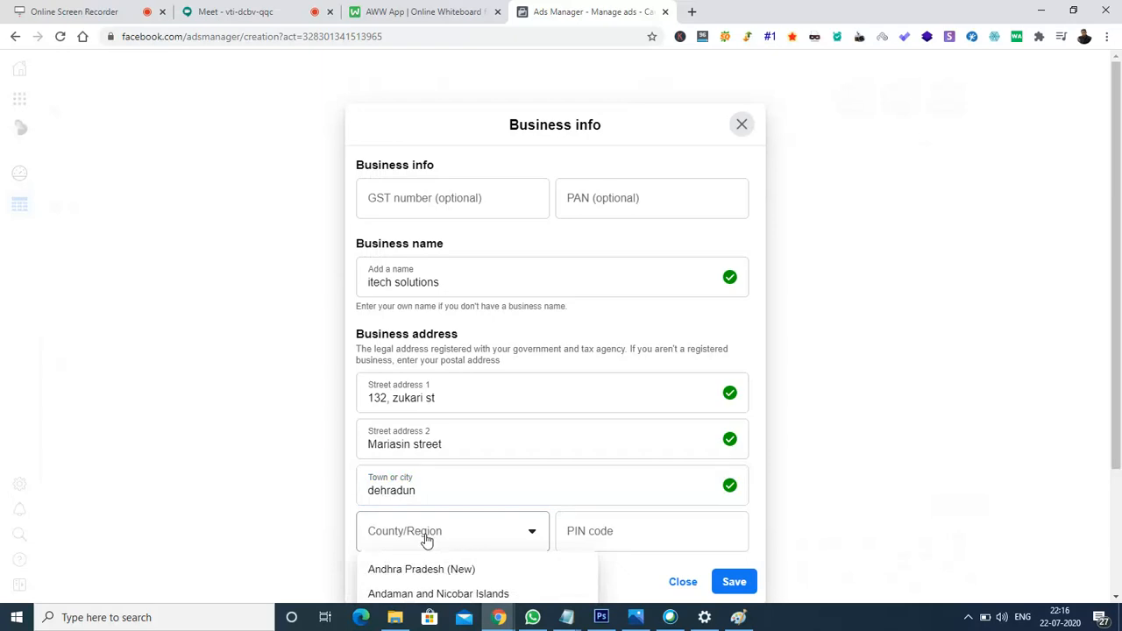
key("Down")
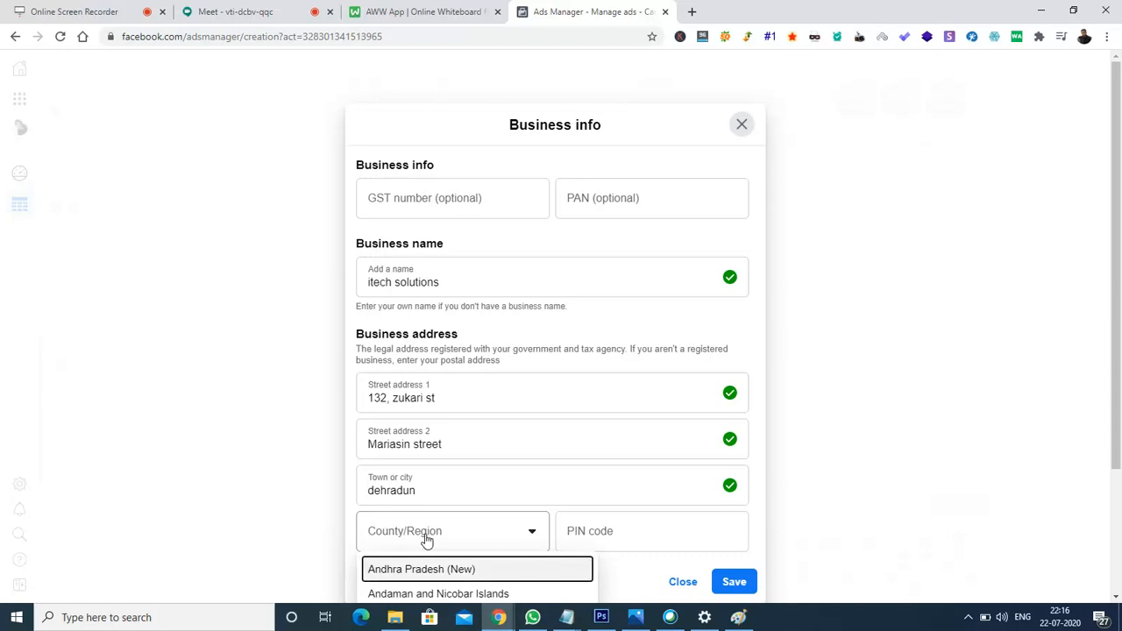
key("Down")
key("Down")
key("Down")
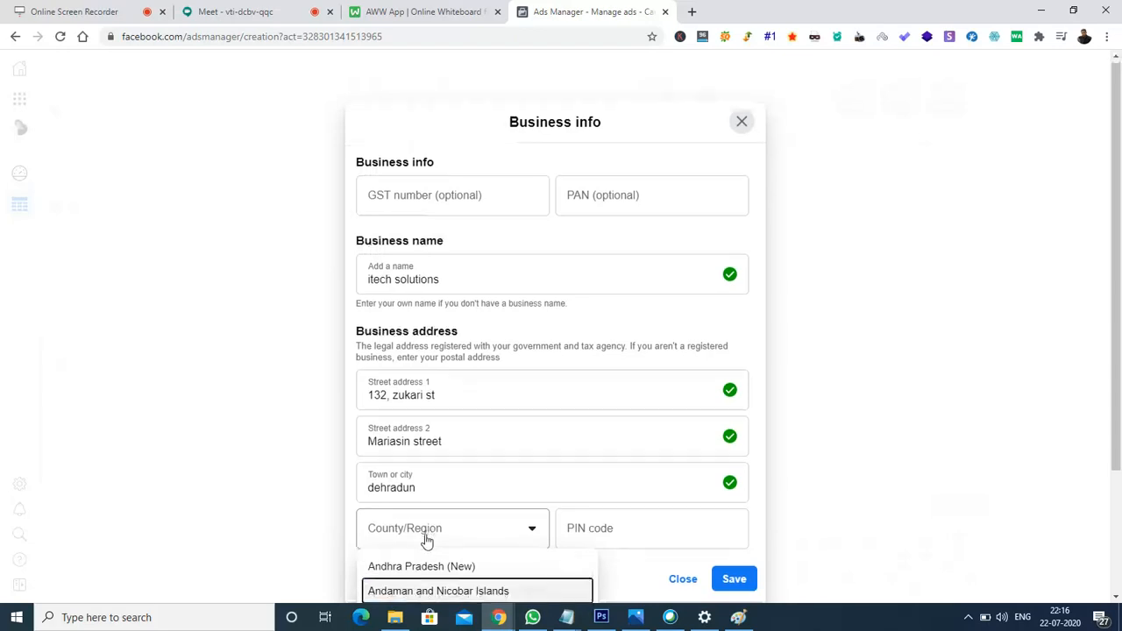
key("Down")
key("Down")
key("Down")
key("Down")
key("Down")
key("Down")
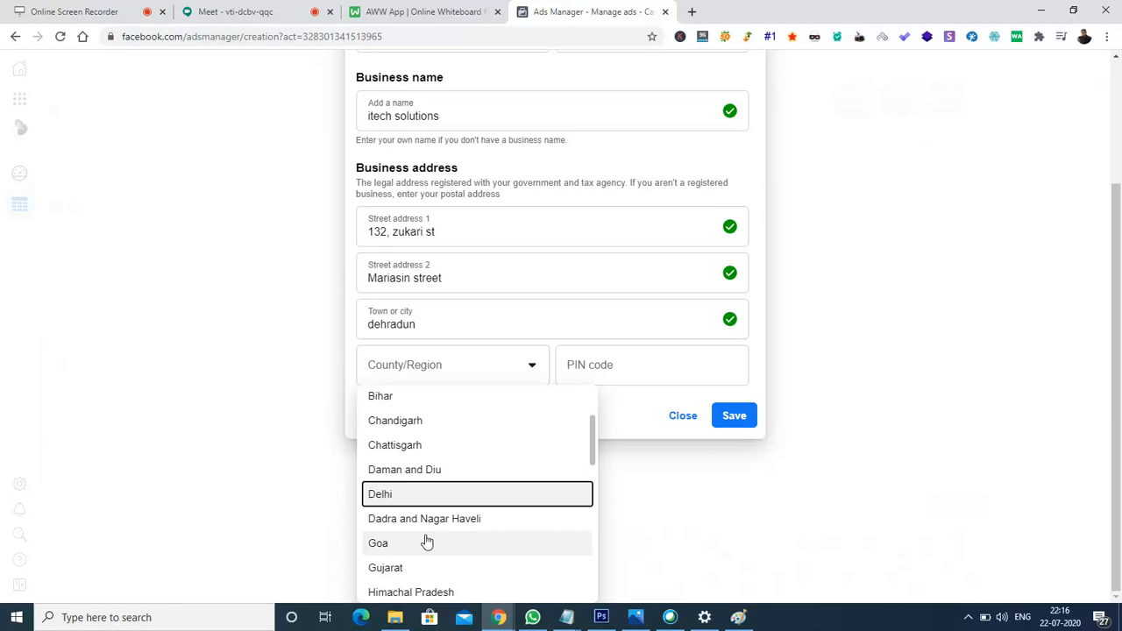
left_click(414, 428)
left_click(605, 469)
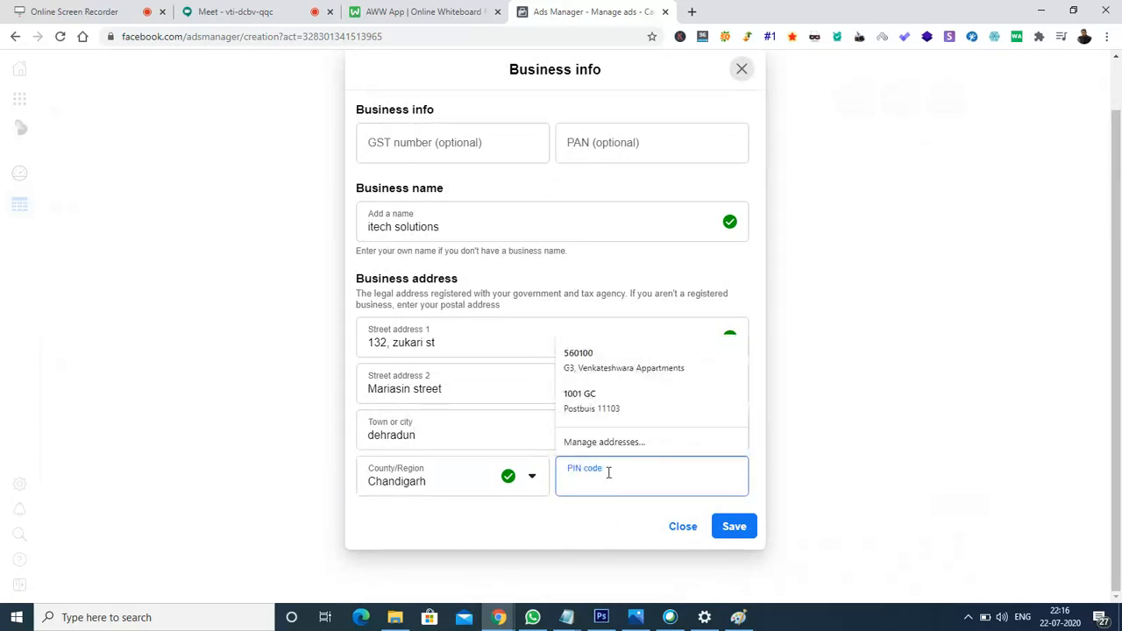
type("4534653")
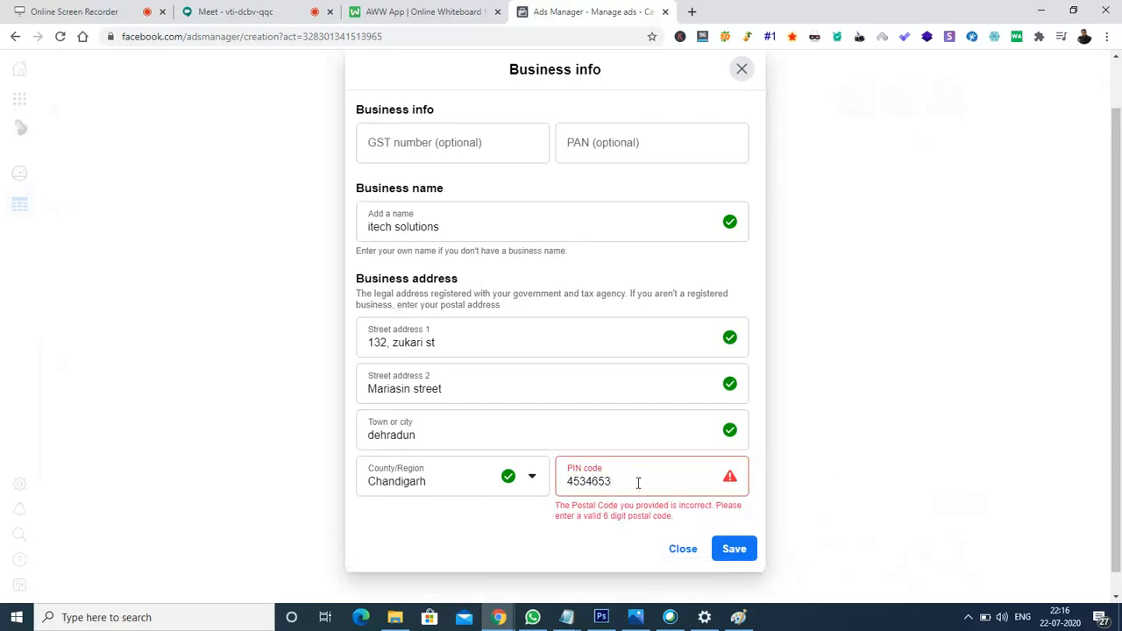
key("BackSpace")
left_click(594, 542)
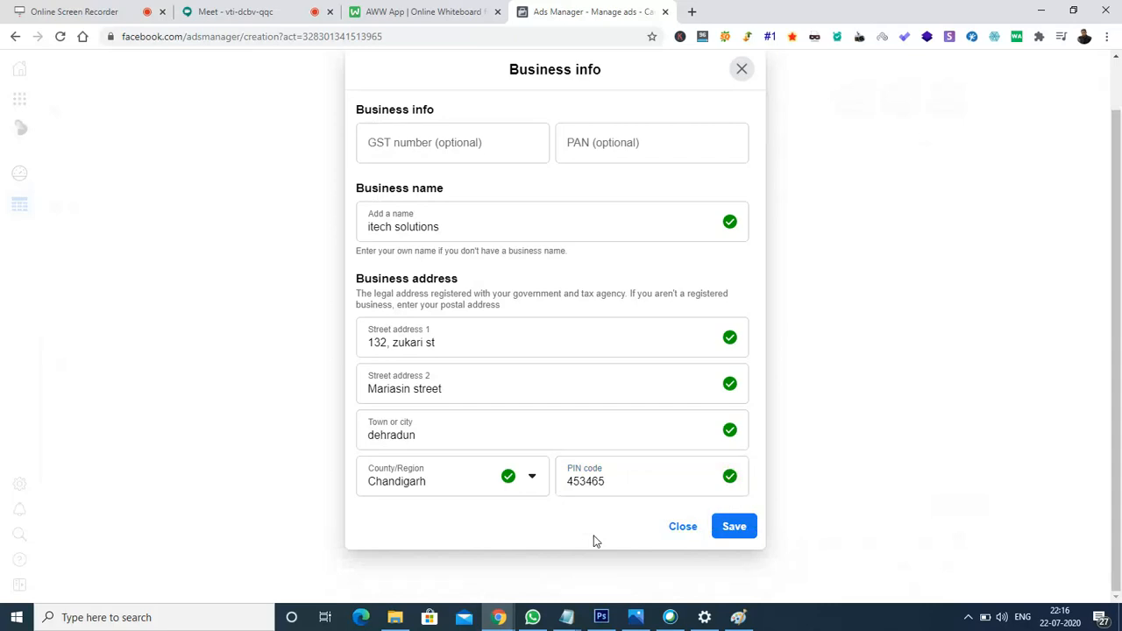
Save the business info, skip adding a payment method, and head back to Business Home.
left_click(741, 533)
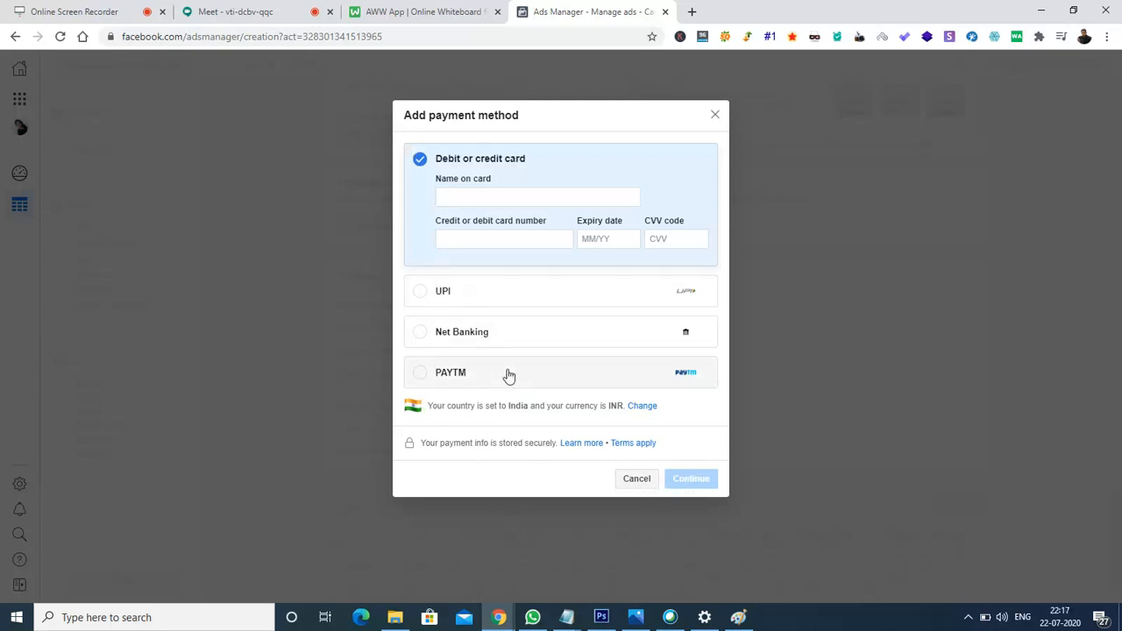
left_click(636, 481)
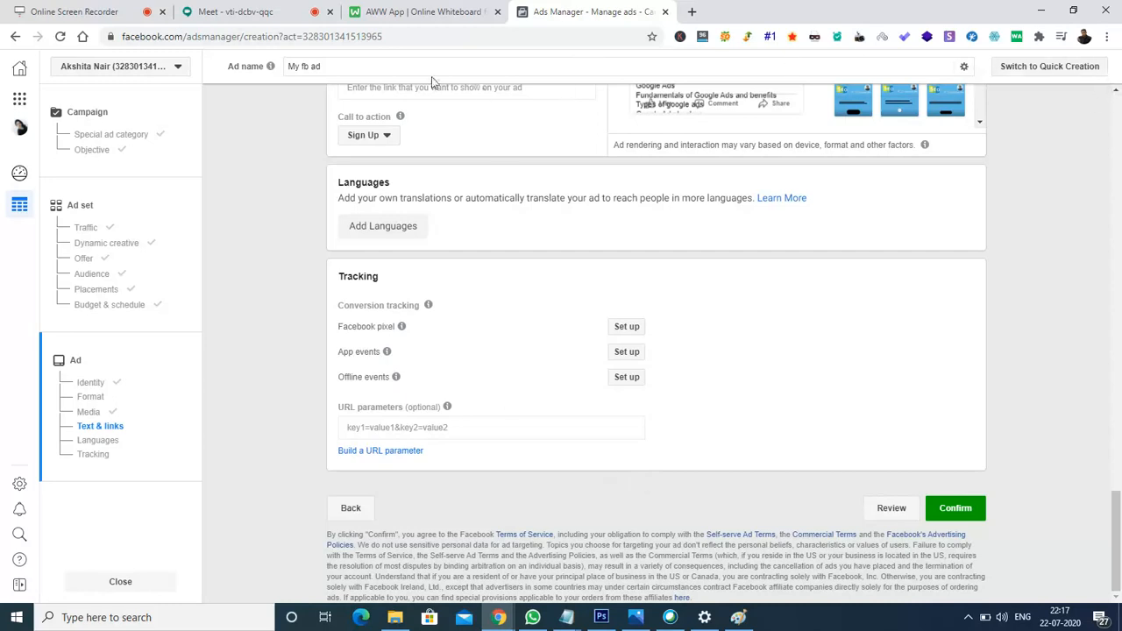
left_click(21, 73)
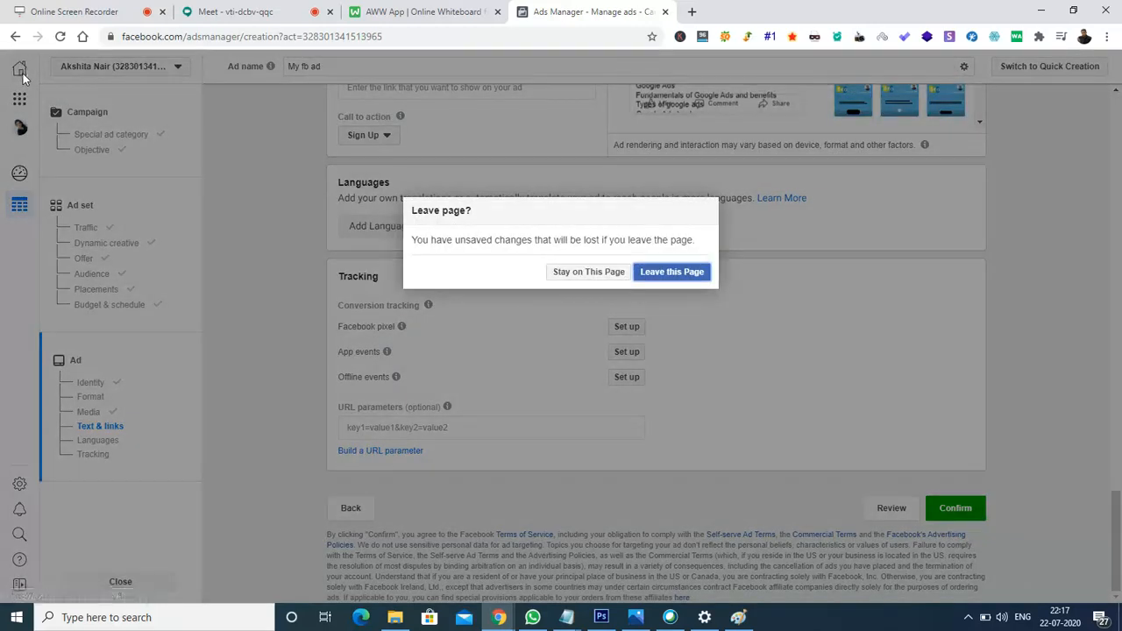
Discard the unsaved ad draft and go to facebook.com.
left_click(677, 274)
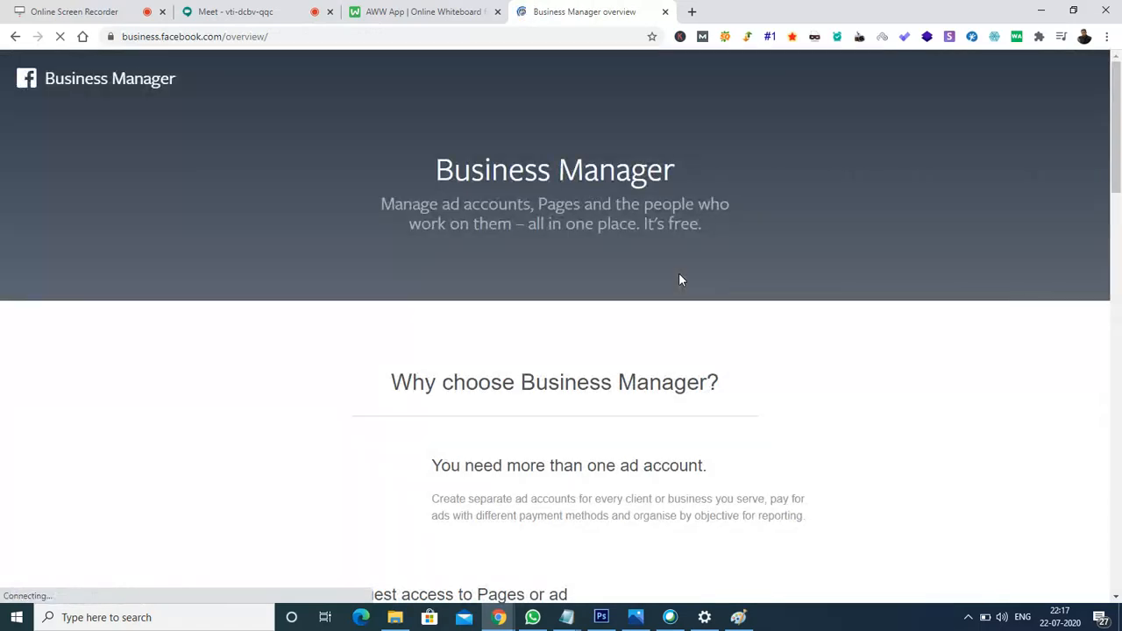
left_click(338, 35)
type("facebook.com")
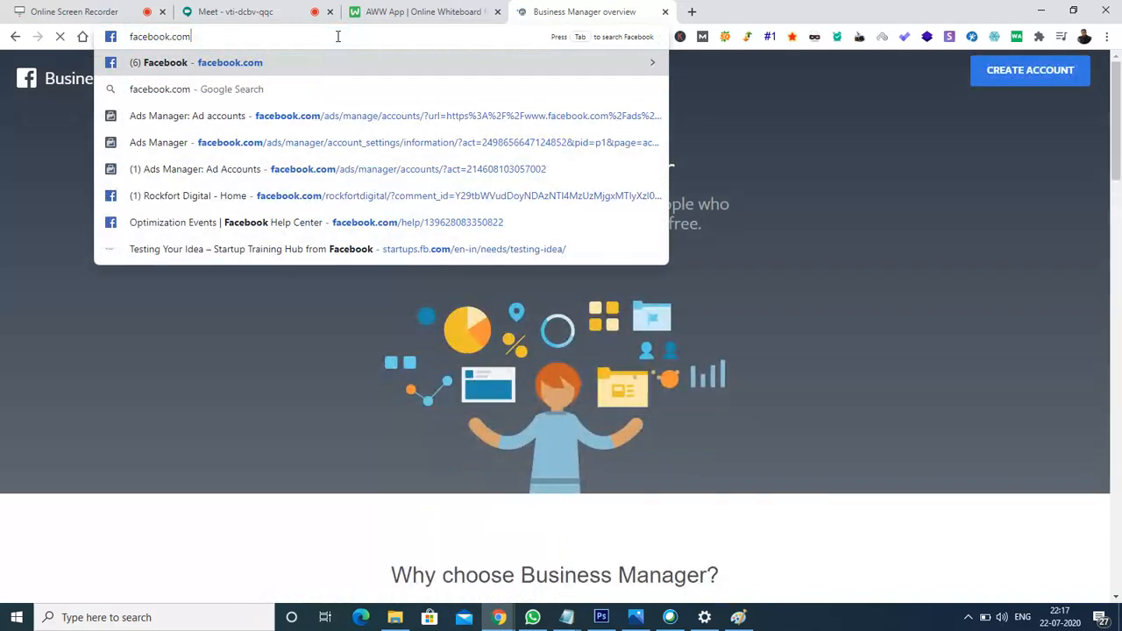
key("Return")
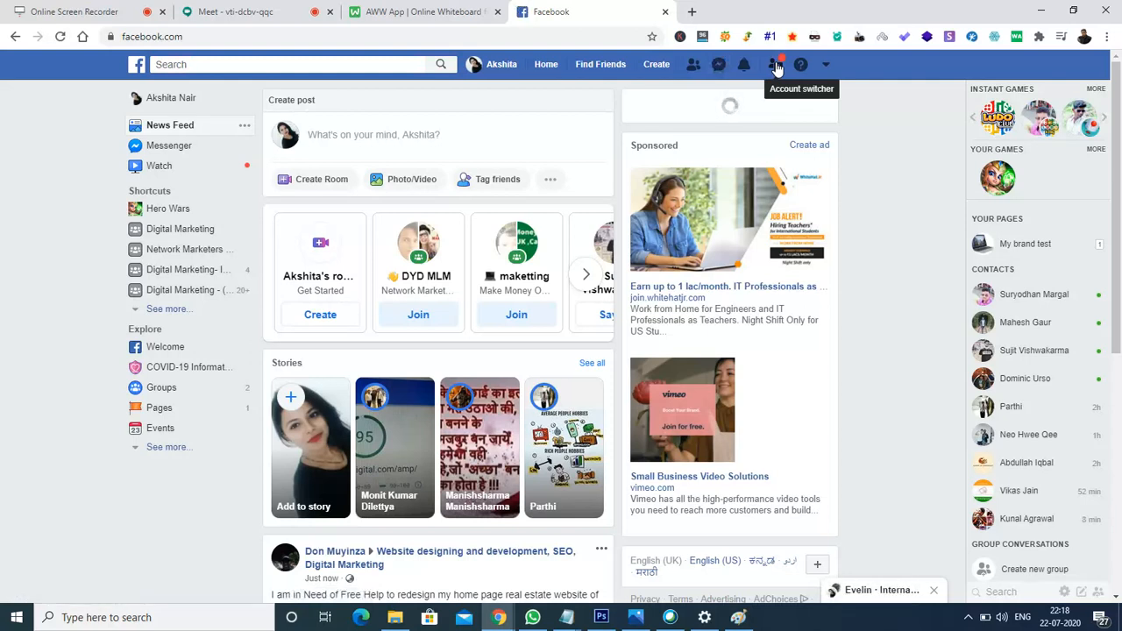
Switch to another saved Facebook account and log in with its saved password.
left_click(776, 68)
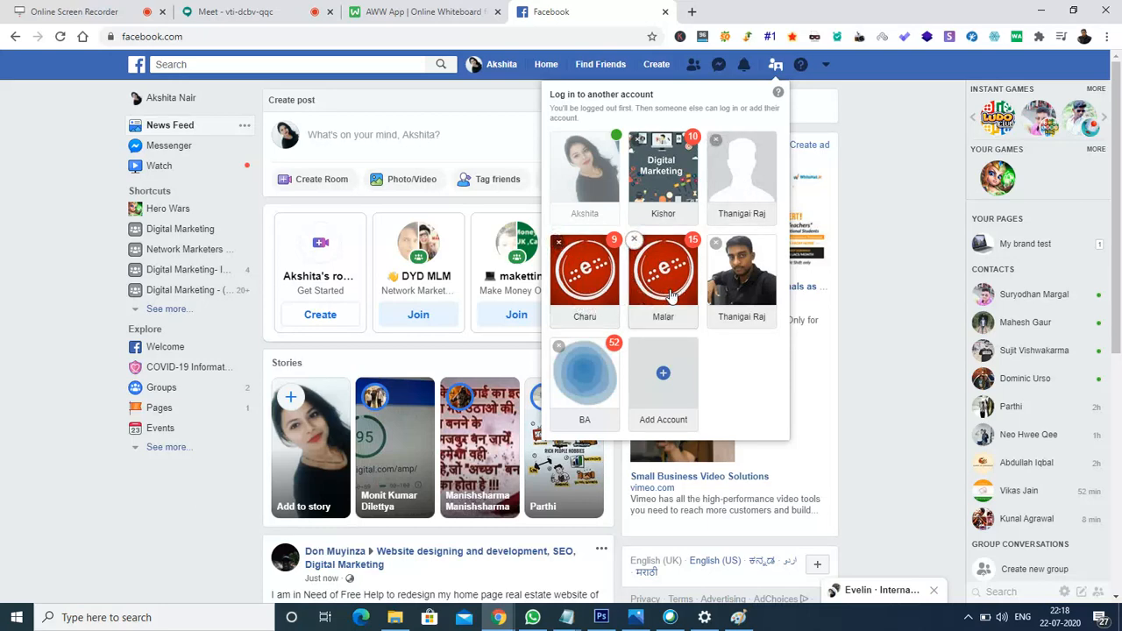
left_click(749, 162)
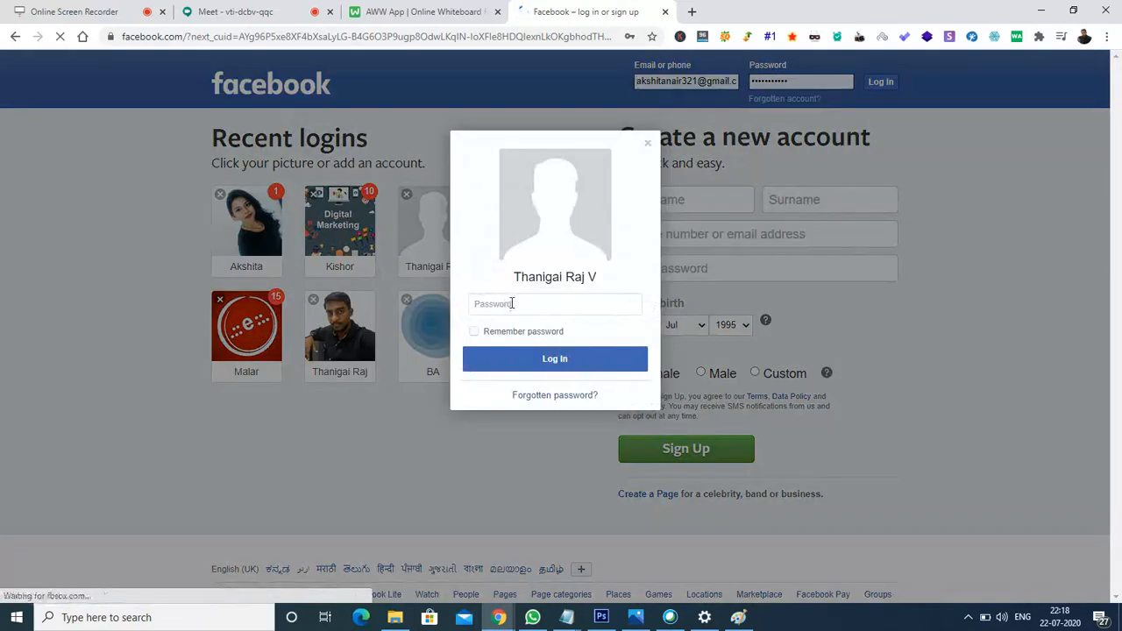
left_click(512, 304)
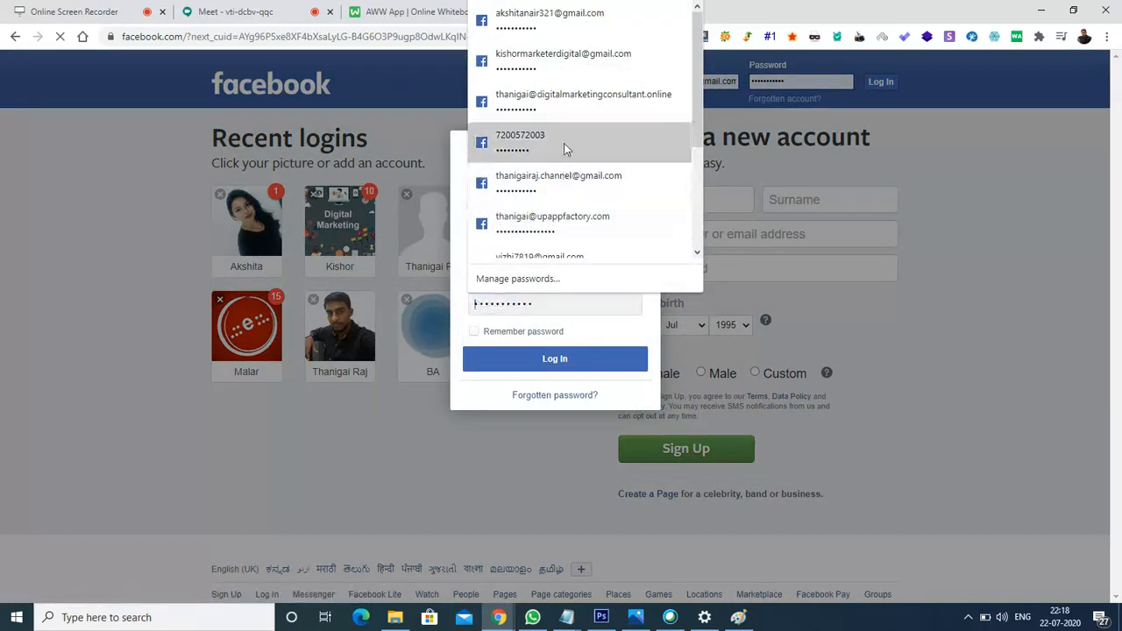
left_click(564, 112)
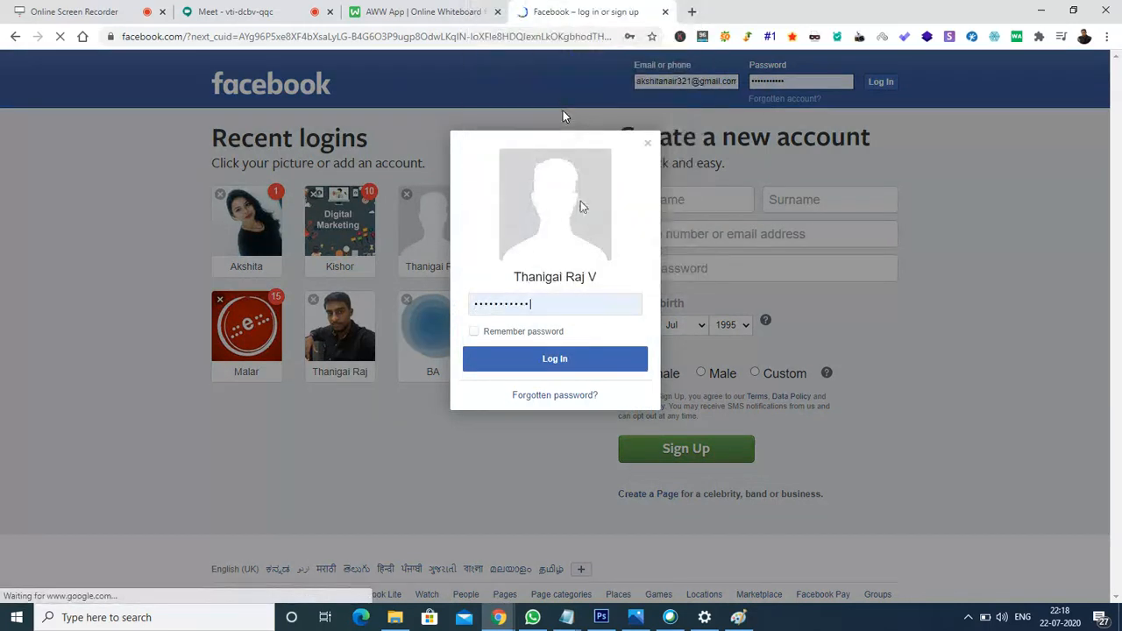
left_click(558, 367)
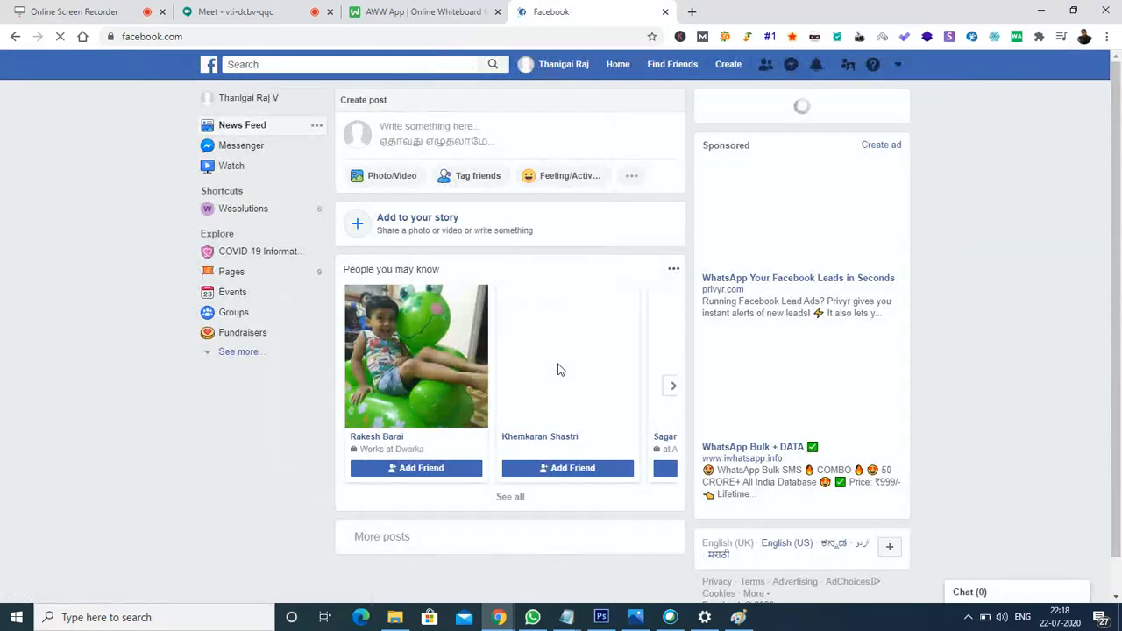
Search Google for 'facebook ads manager' and open the Facebook Ads Manager result.
left_click(249, 38)
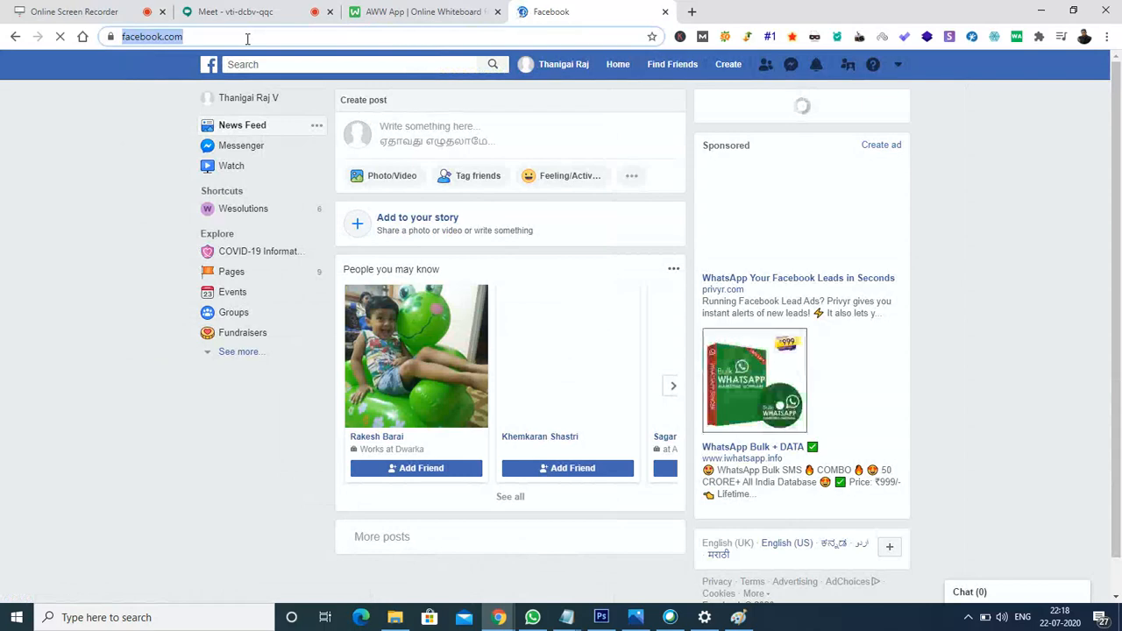
type("facebook.com")
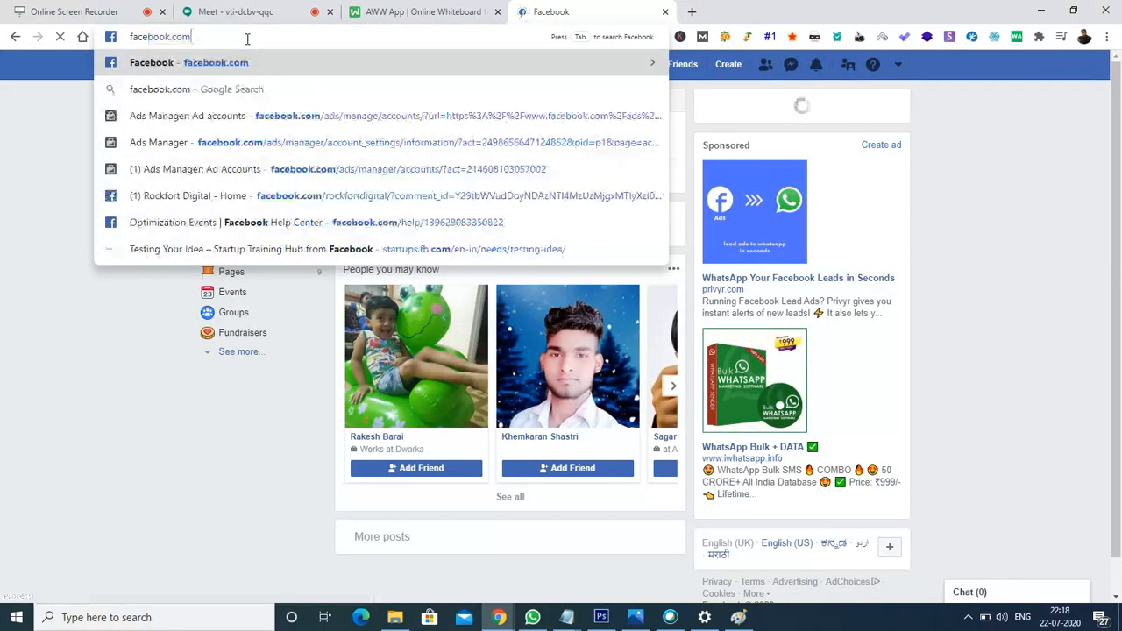
key("BackSpace")
key("BackSpace")
key("BackSpace")
key("BackSpace")
type("ads")
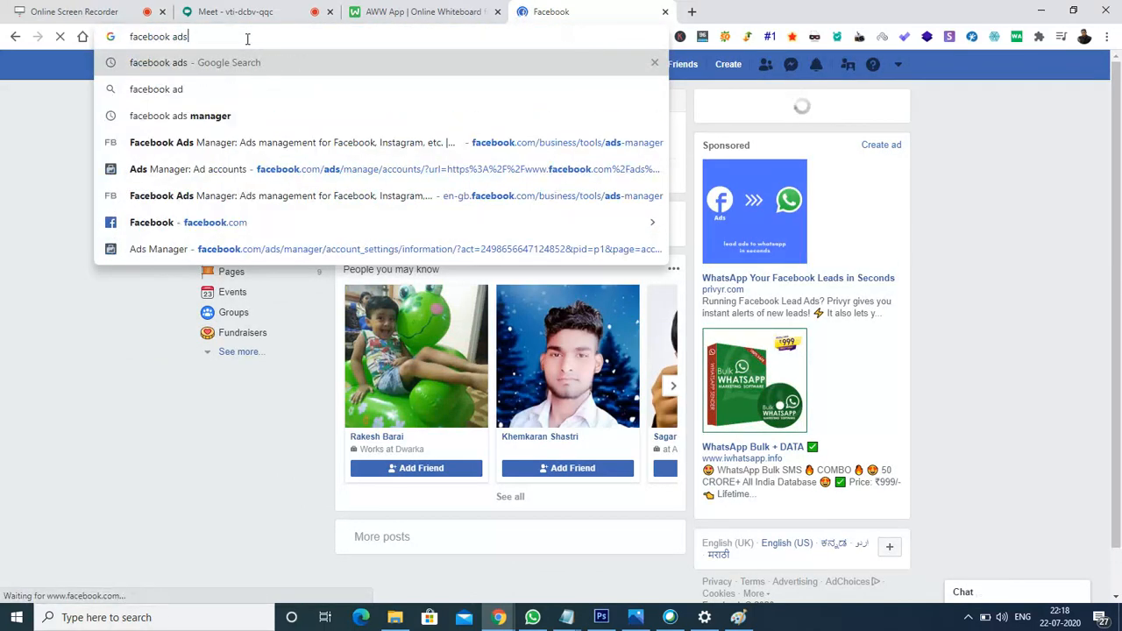
type(" manager")
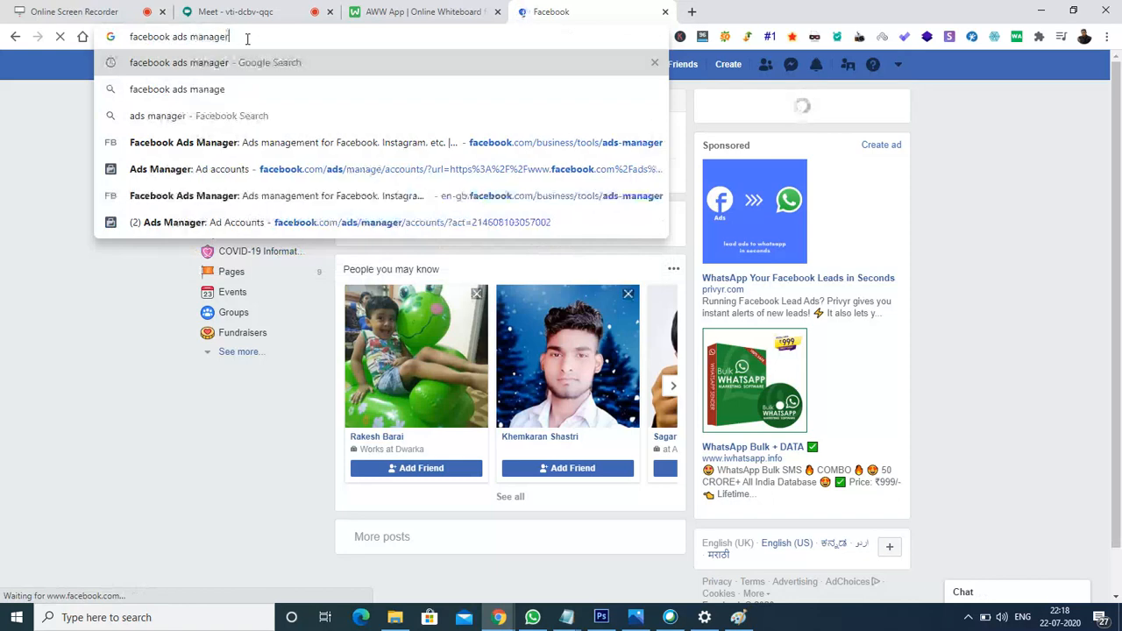
key("Return")
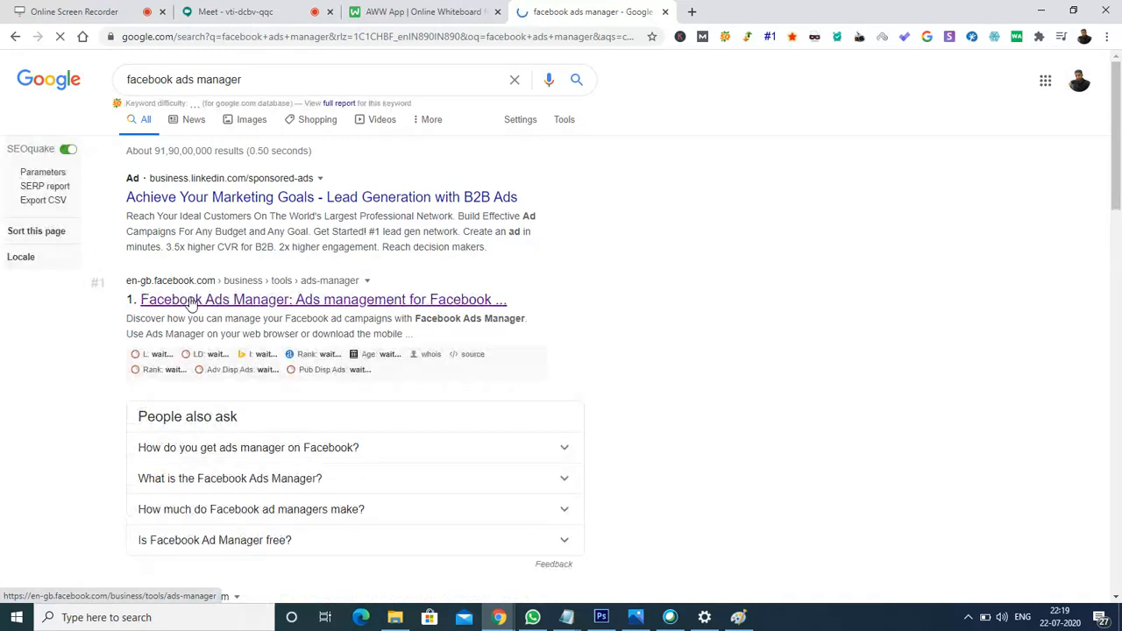
left_click(191, 300)
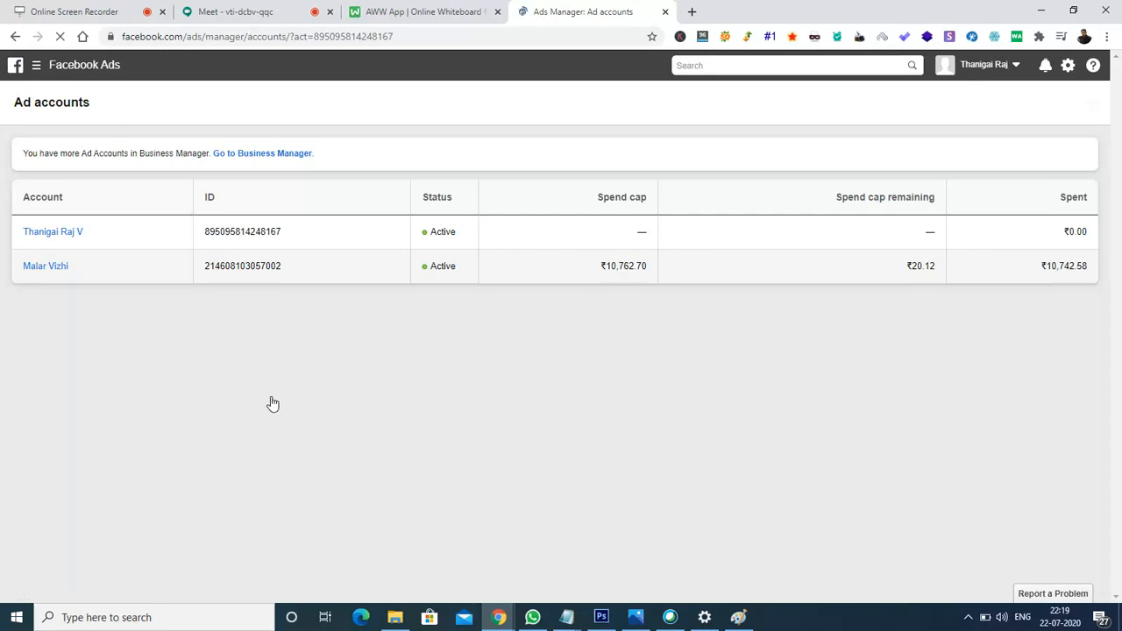
Open the second ad account and show its 20 ad sets.
left_click(50, 269)
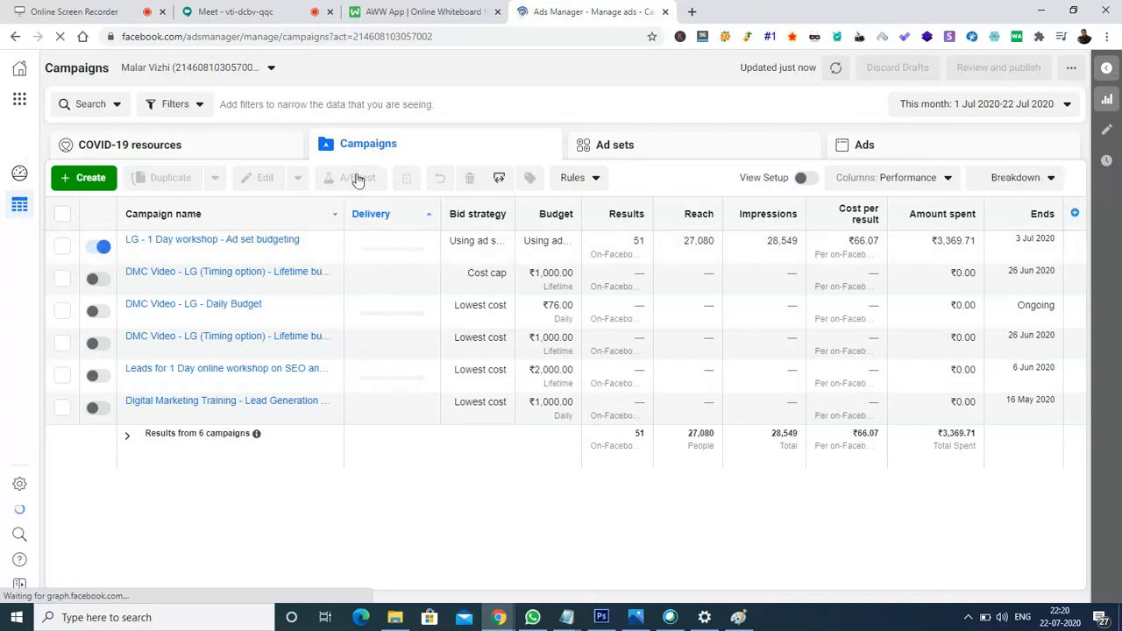
left_click(694, 146)
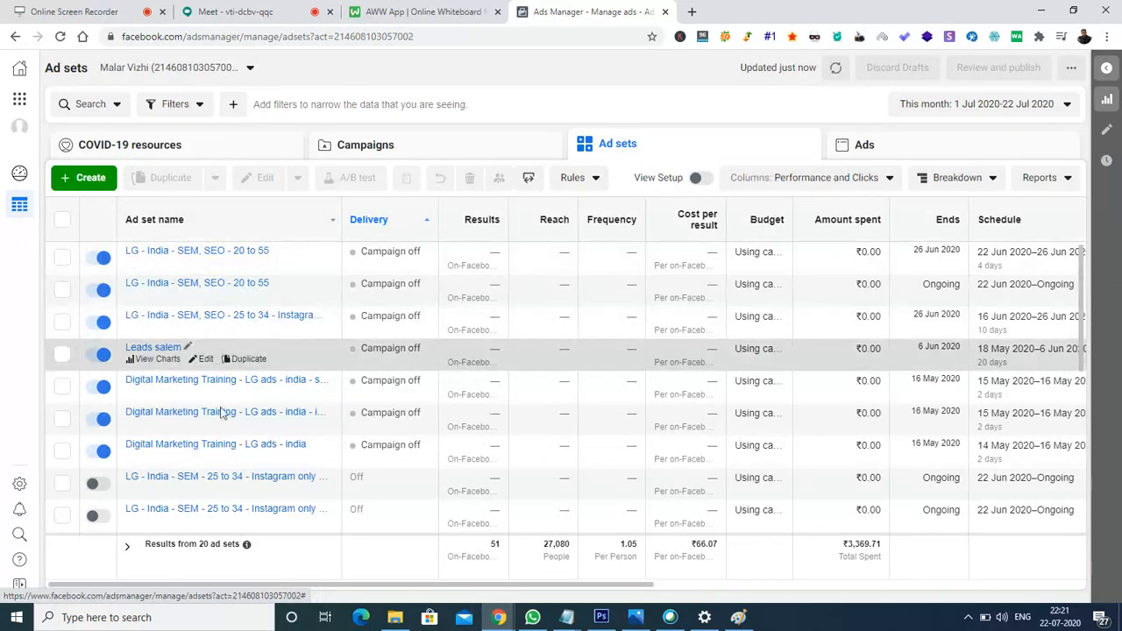
Return to the Campaigns list and select the LG - 1 Day workshop - Ad set budgeting campaign.
left_click(921, 151)
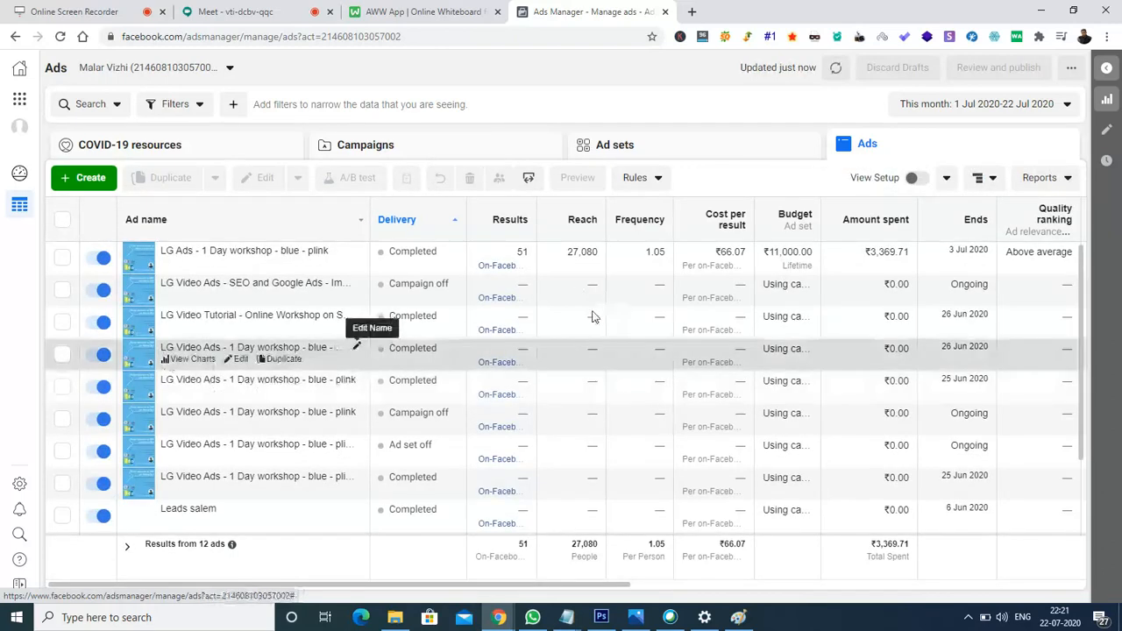
left_click(443, 155)
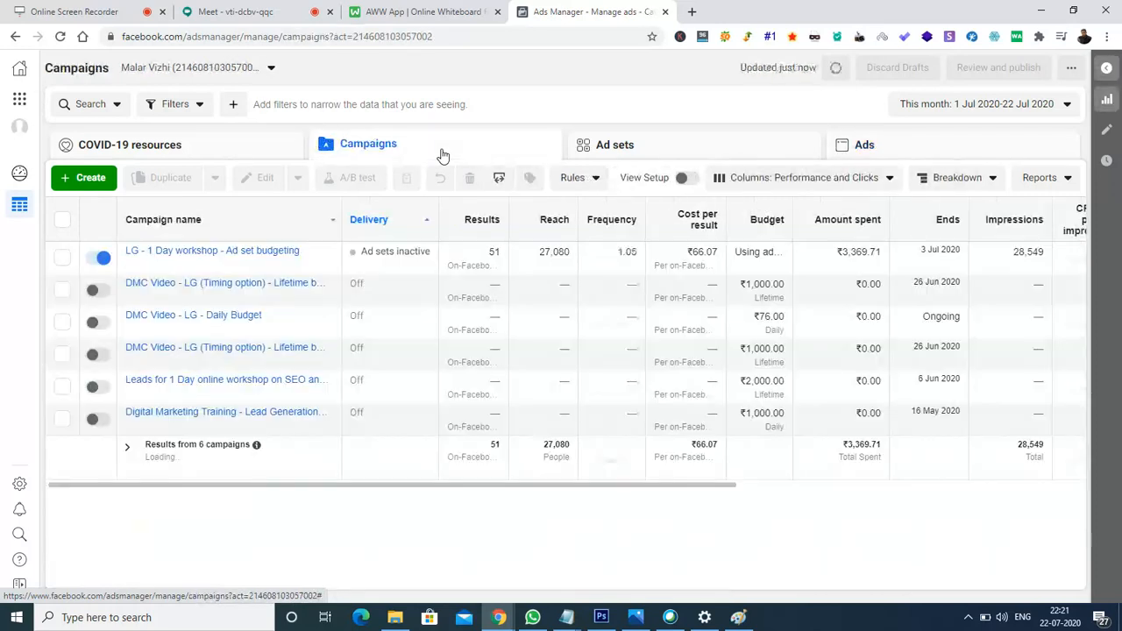
left_click(61, 259)
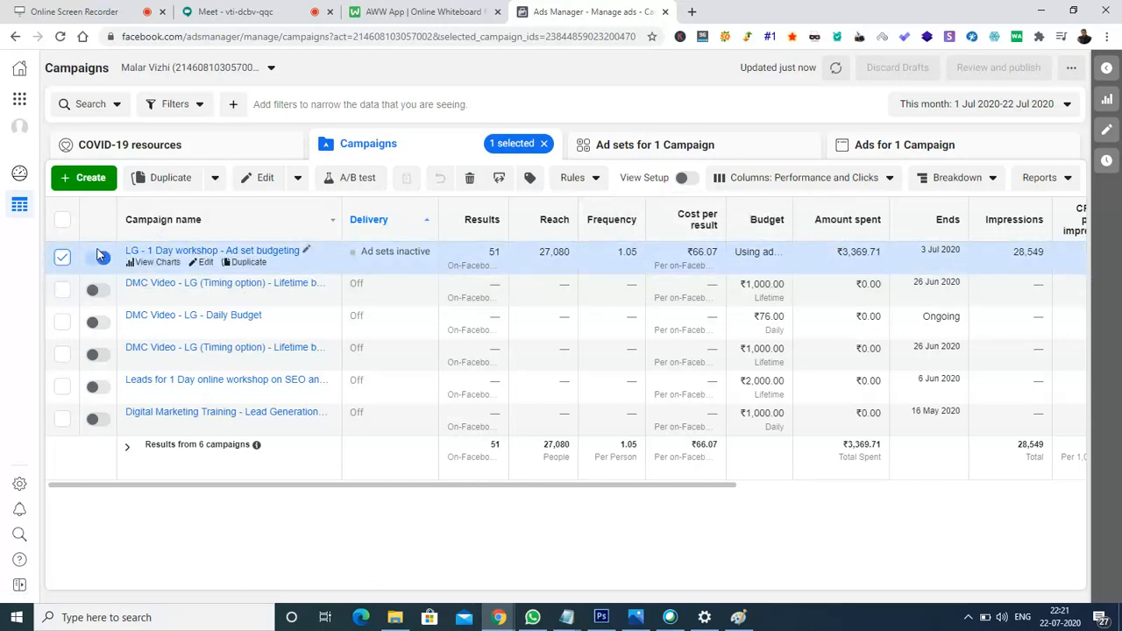
left_click(738, 151)
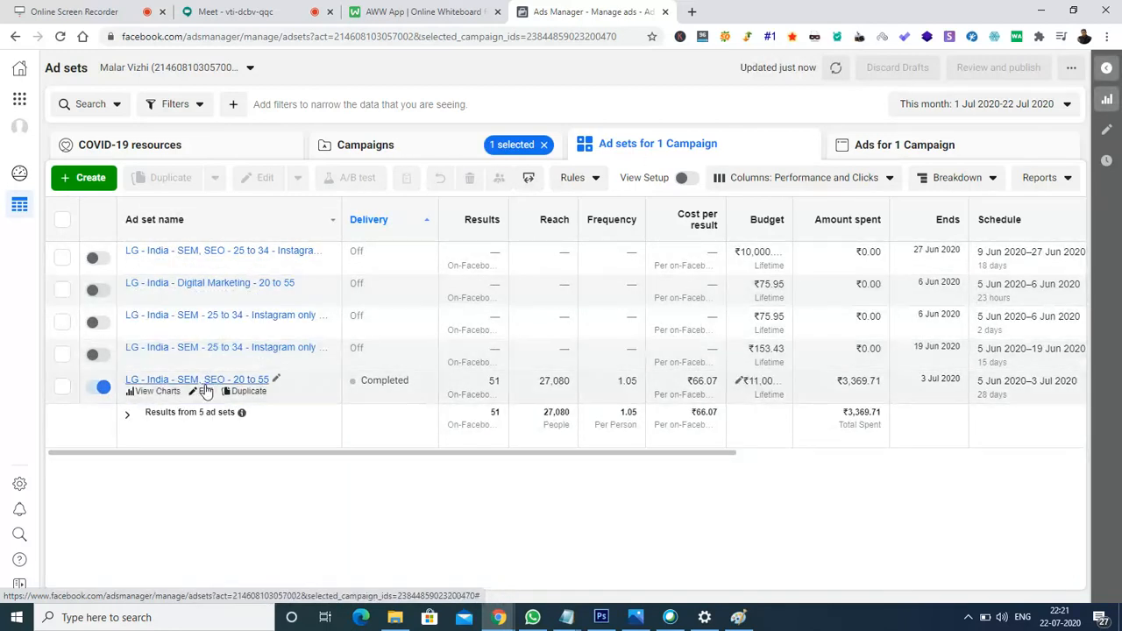
left_click(419, 149)
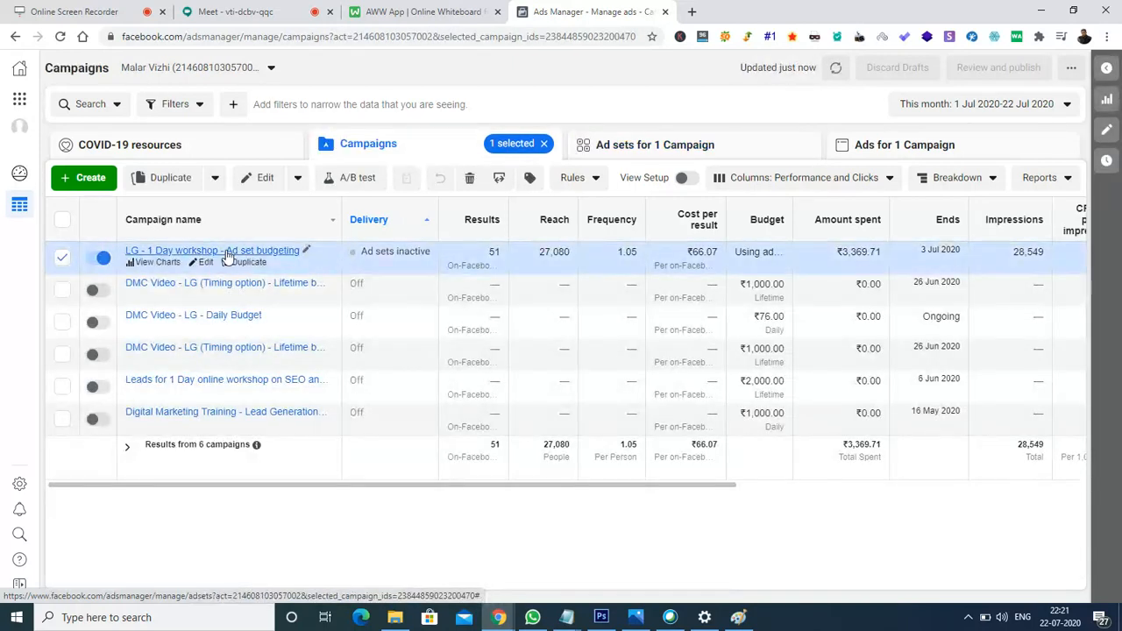
left_click(741, 155)
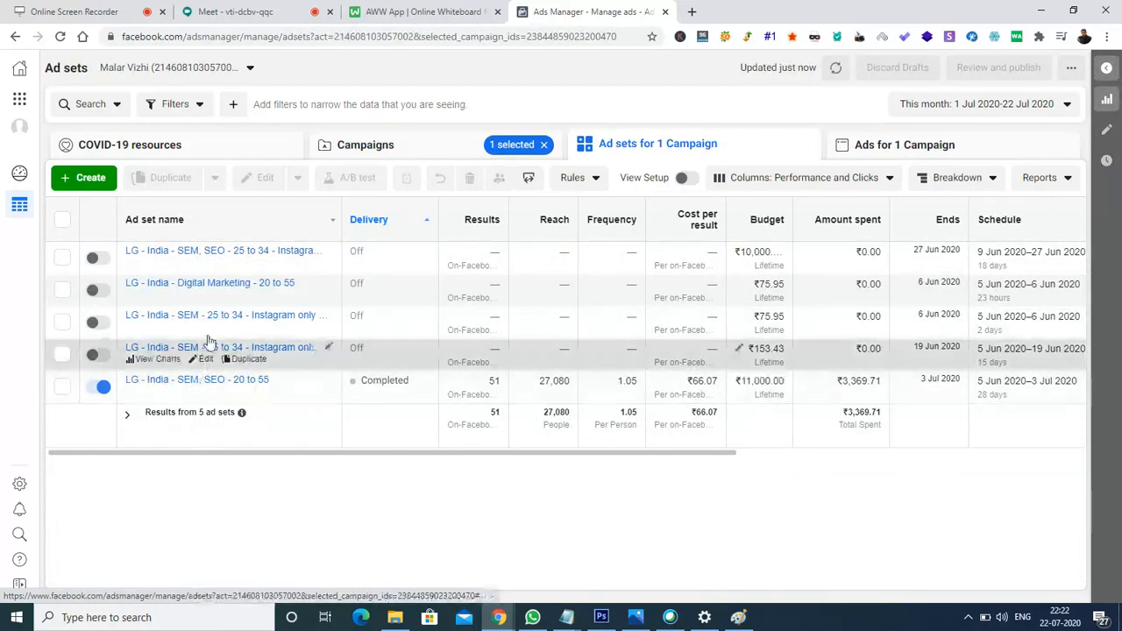
left_click(62, 387)
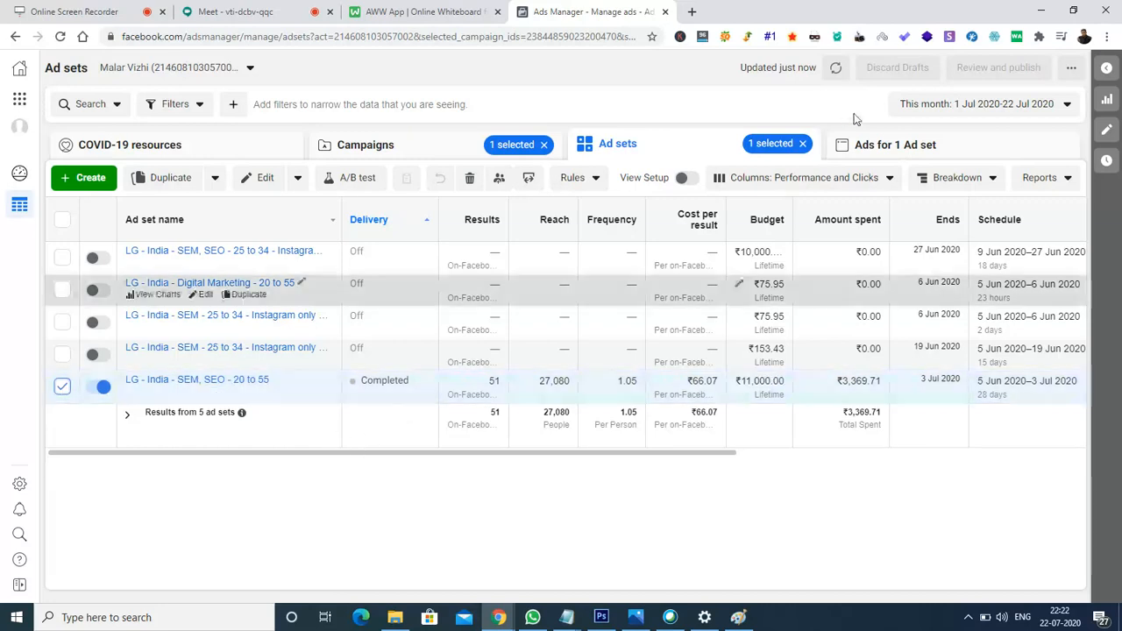
left_click(985, 153)
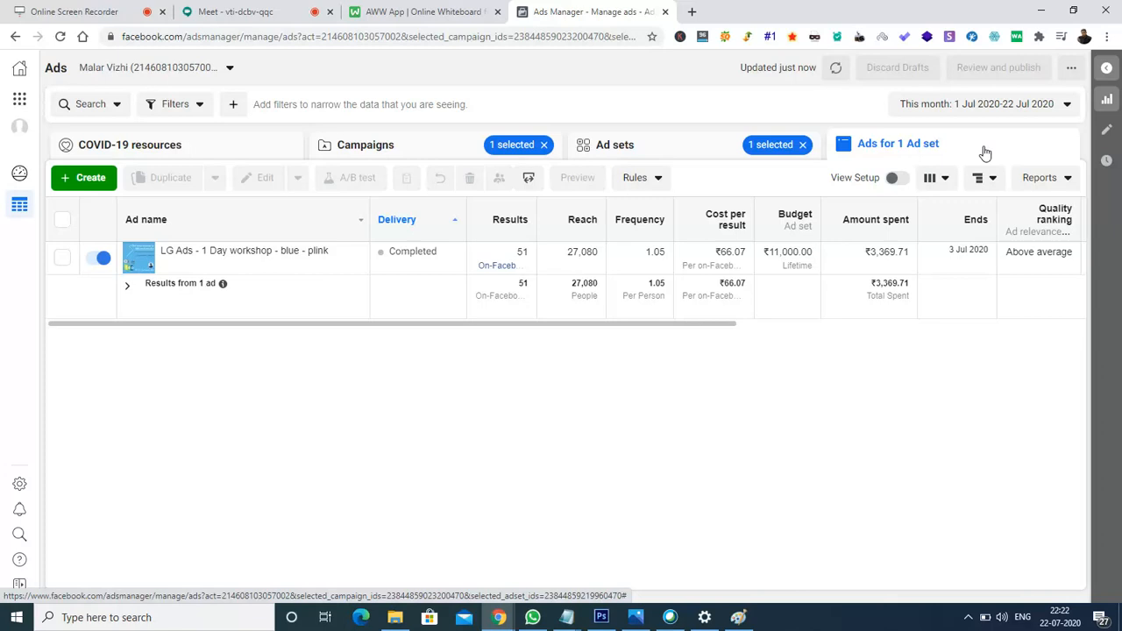
mouse_move(219, 261)
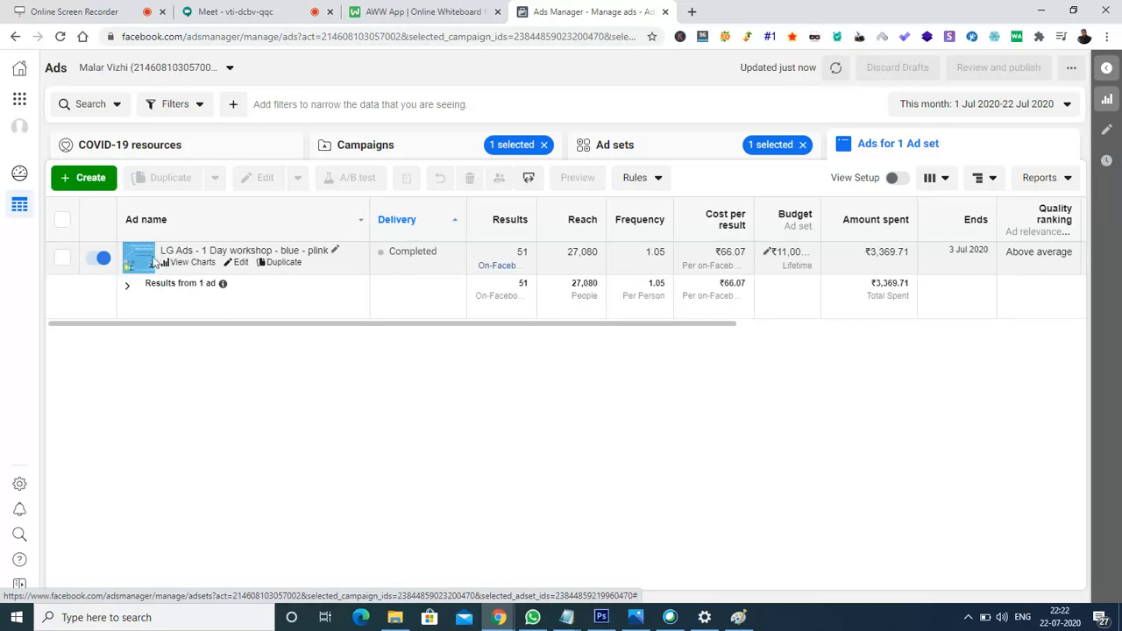
Open the LG Ads - 1 Day workshop ad in the editor and view its placement previews.
left_click(241, 266)
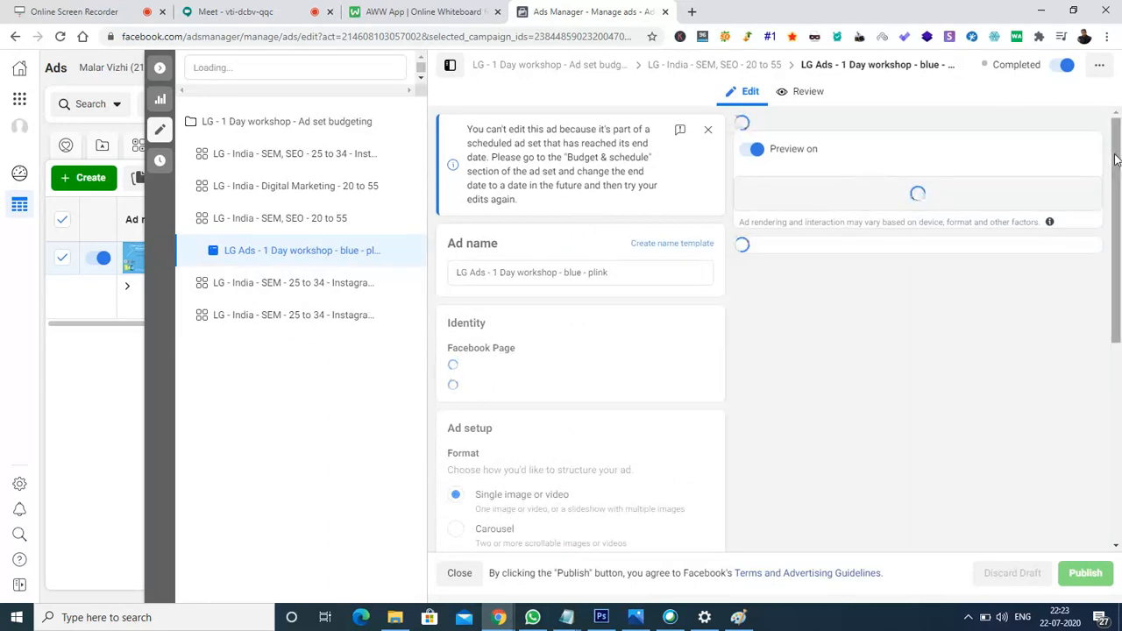
left_click_drag(1118, 188, 1119, 214)
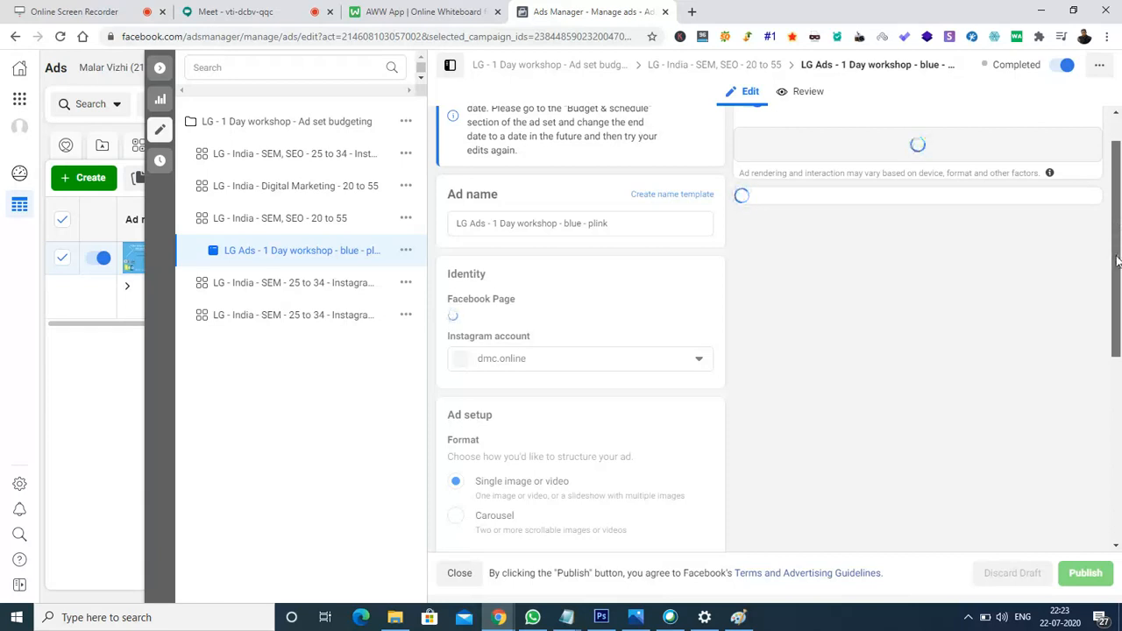
left_click_drag(1120, 282, 1120, 166)
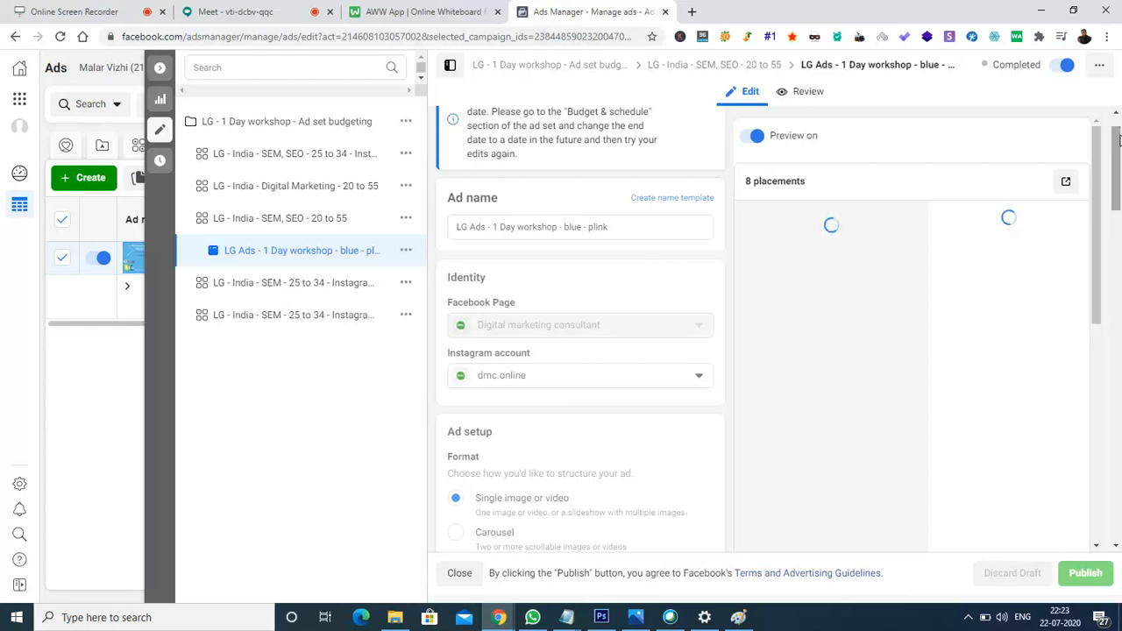
scroll(1116, 127, "up", 1)
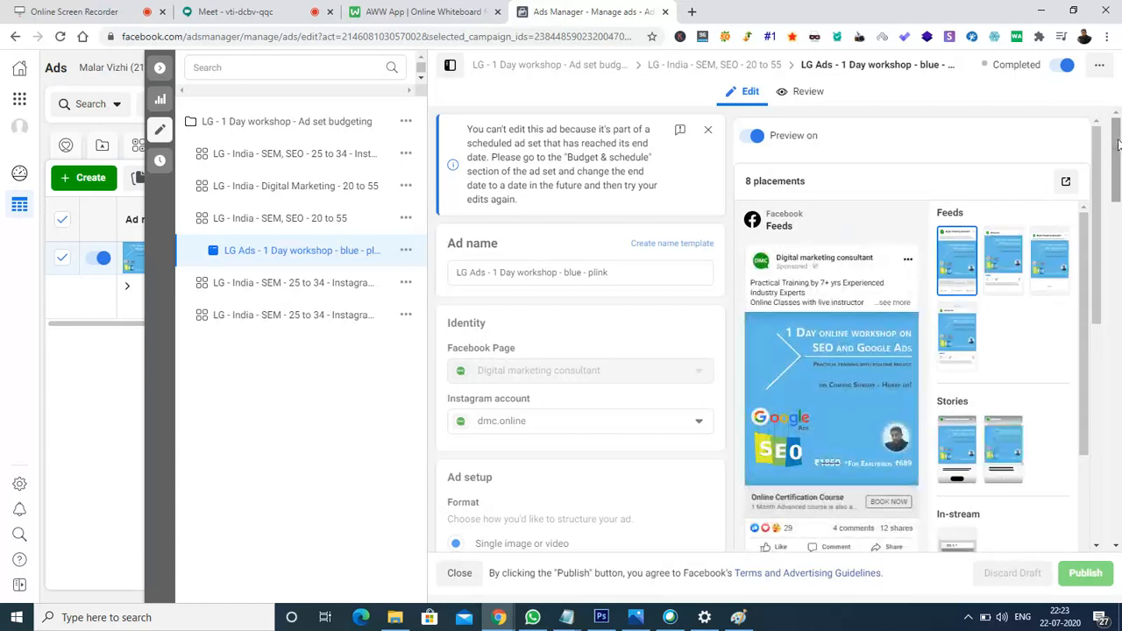
left_click_drag(1118, 149, 1118, 191)
left_click_drag(1119, 191, 1120, 405)
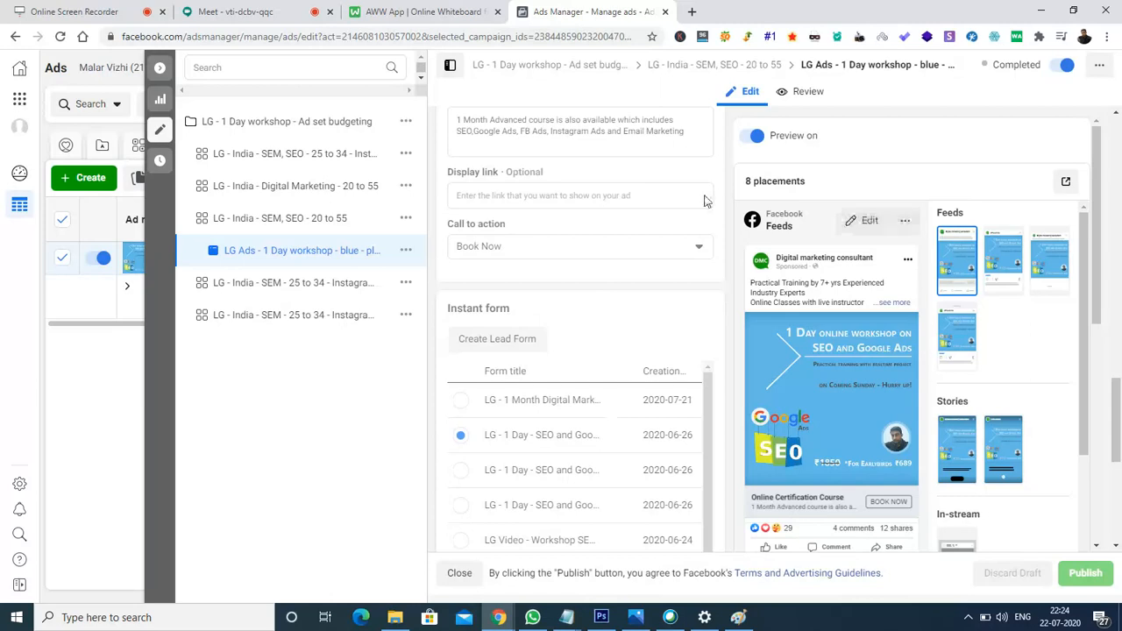
left_click_drag(1116, 388, 1119, 487)
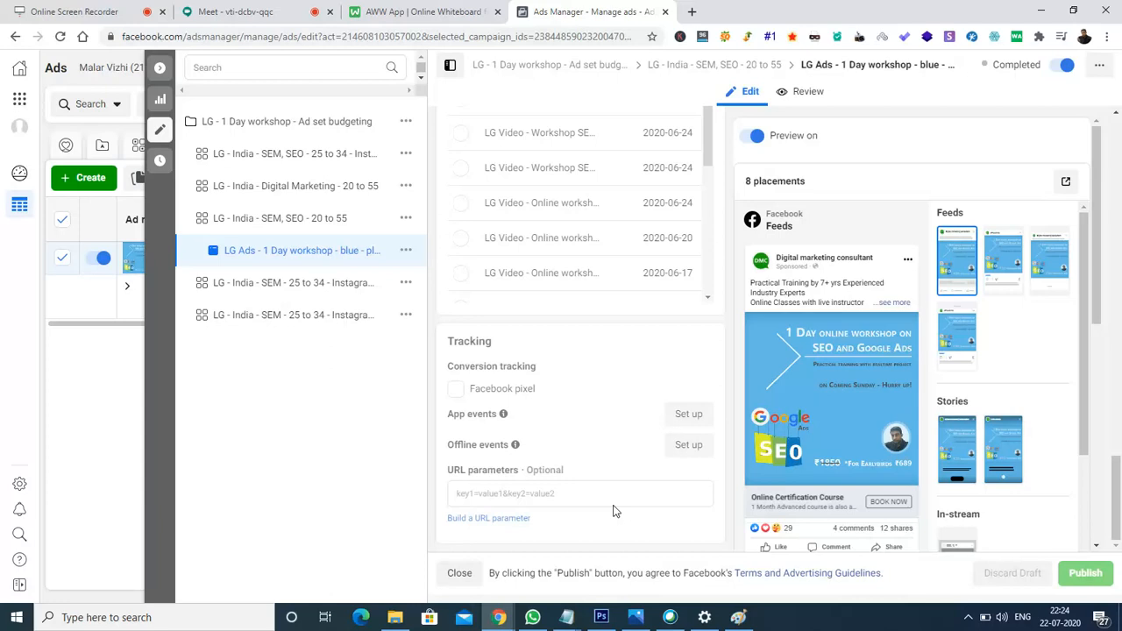
Close the ad editor and deselect the workshop ad in the ads table.
left_click(161, 70)
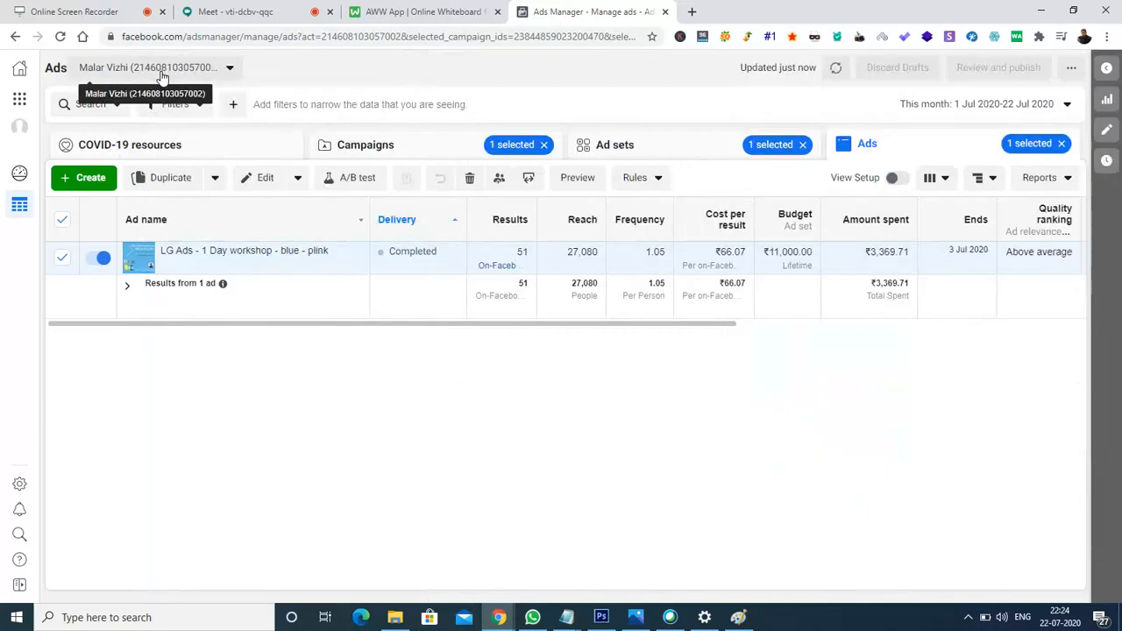
left_click(61, 221)
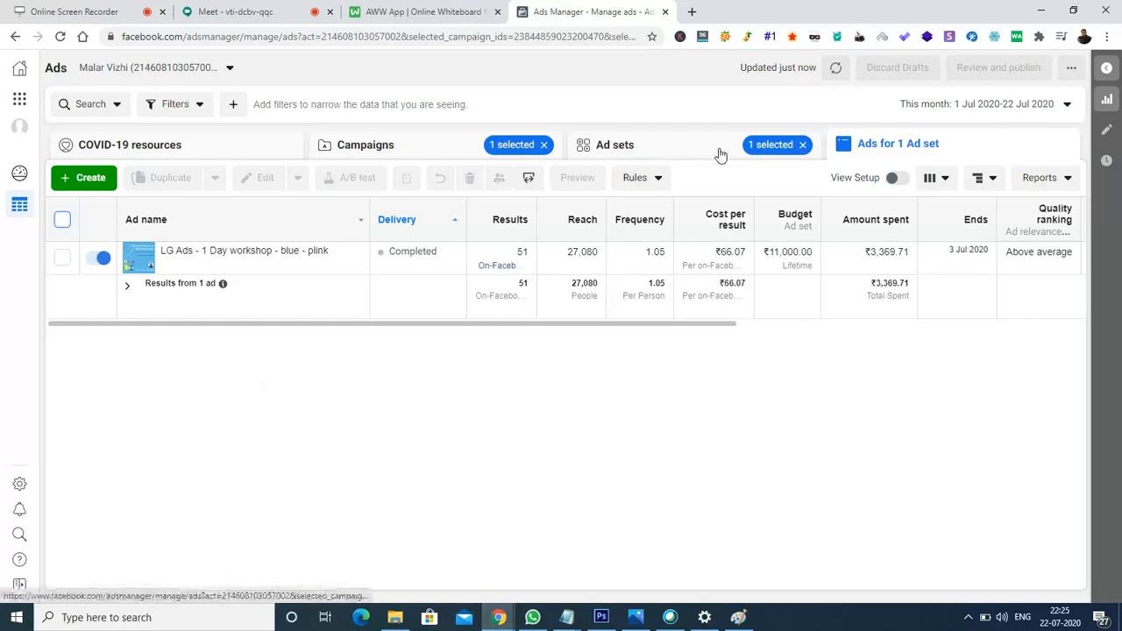
Check the Google Meet call, then return to the Facebook Ads Manager tab.
left_click(226, 12)
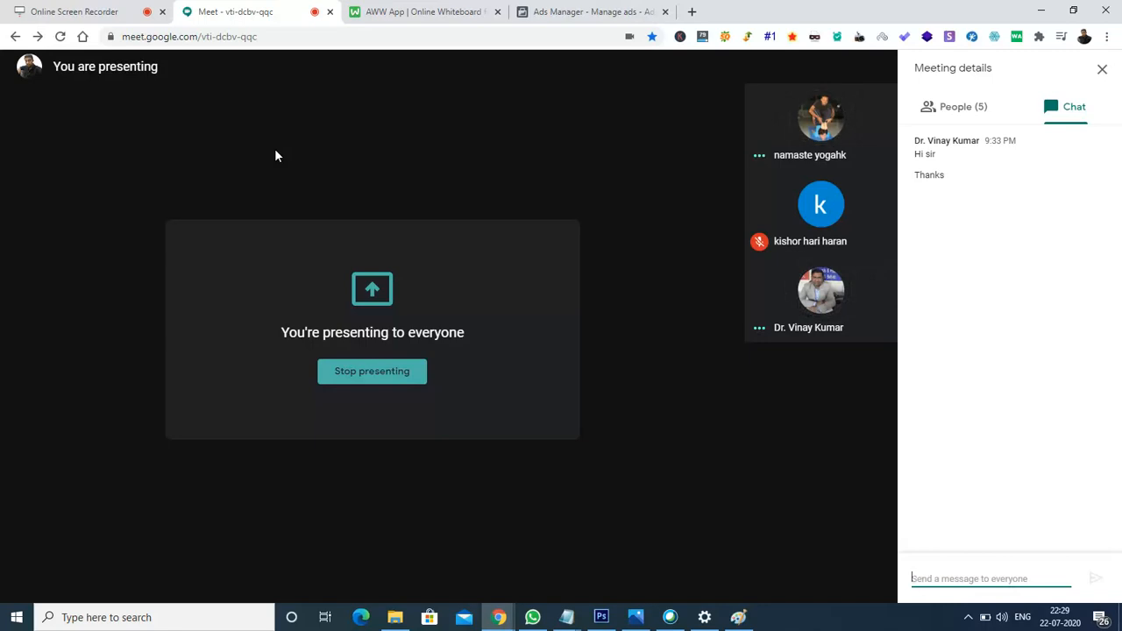
left_click(588, 10)
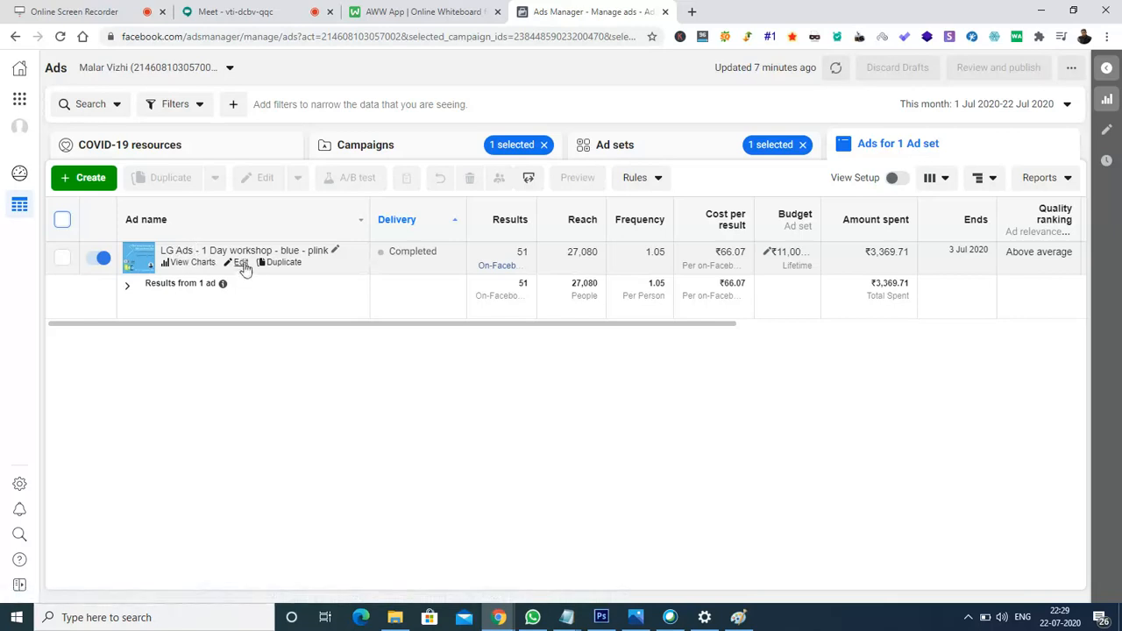
Open the completed 'LG Ads - 1 Day workshop - blue - plink' ad in its editor.
left_click(242, 264)
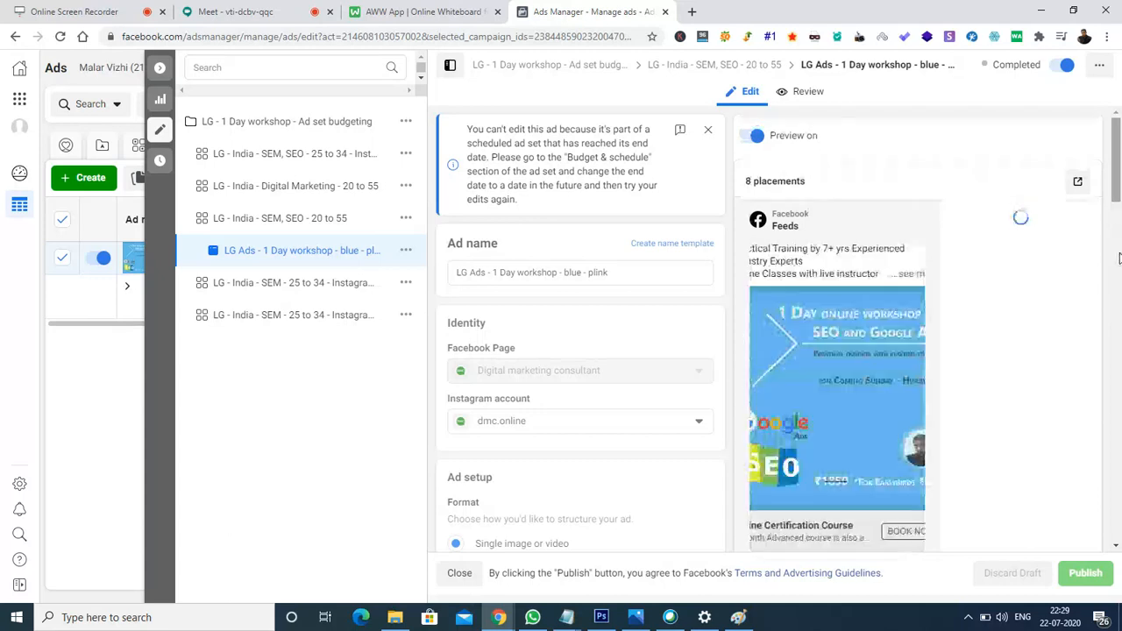
Generate a 24-hour share-preview link for the workshop ad and copy it to the clipboard.
left_click(1119, 212)
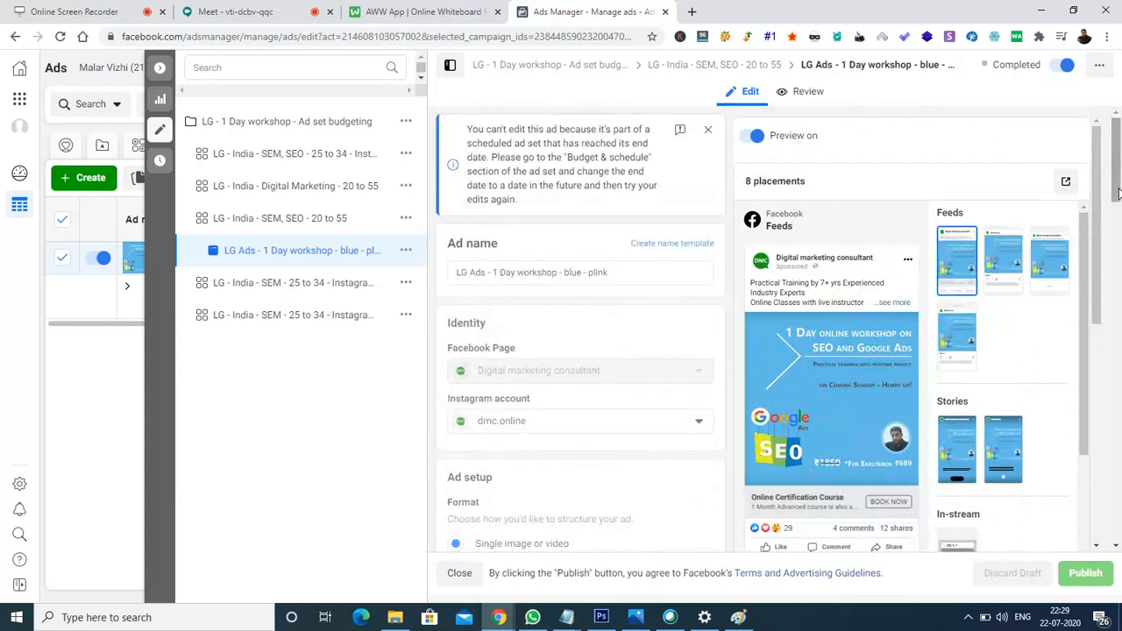
left_click(1066, 184)
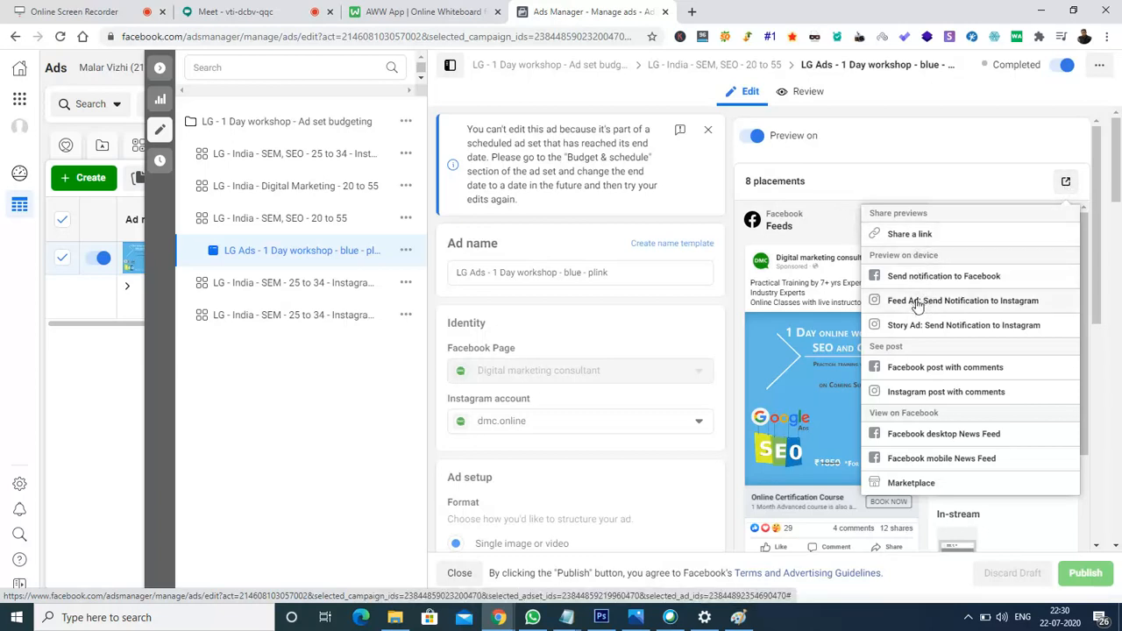
left_click(916, 240)
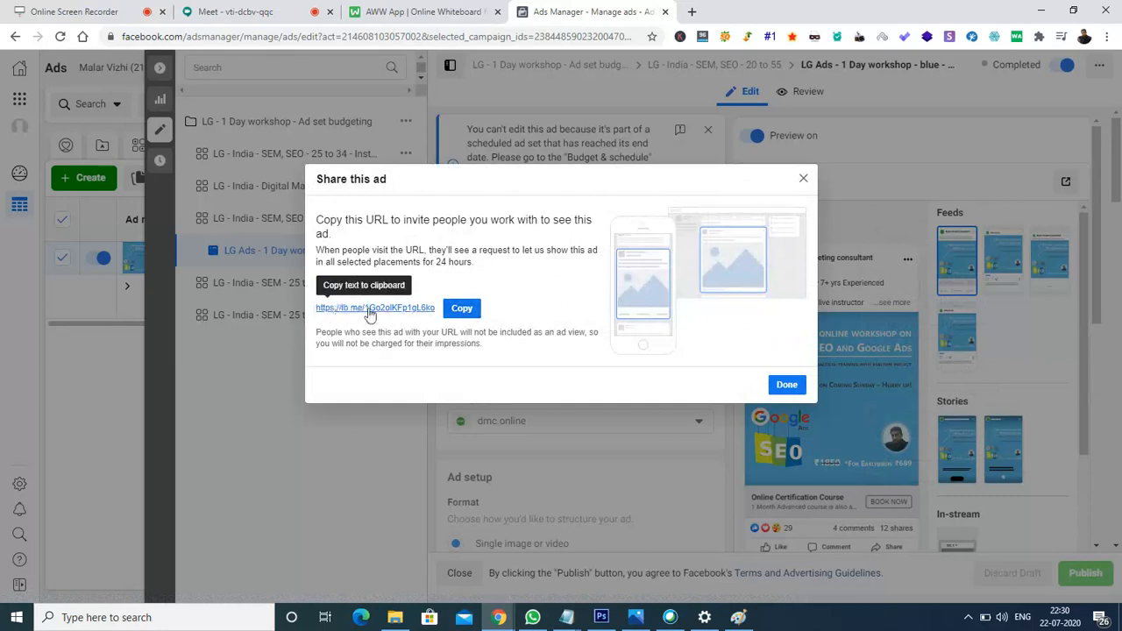
left_click(462, 310)
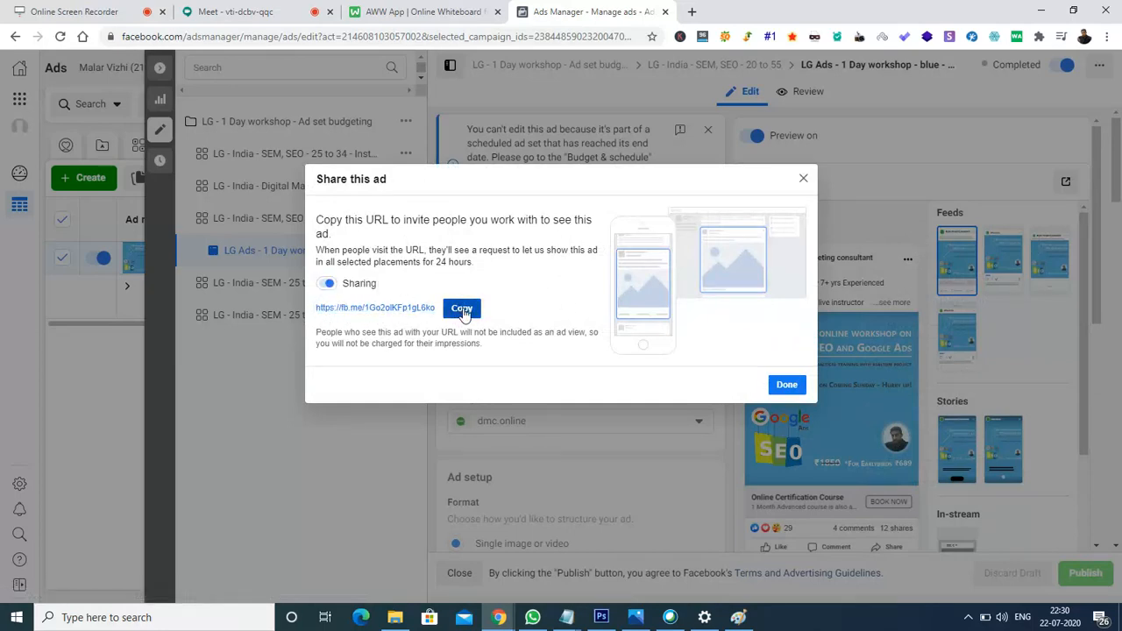
left_click(462, 309)
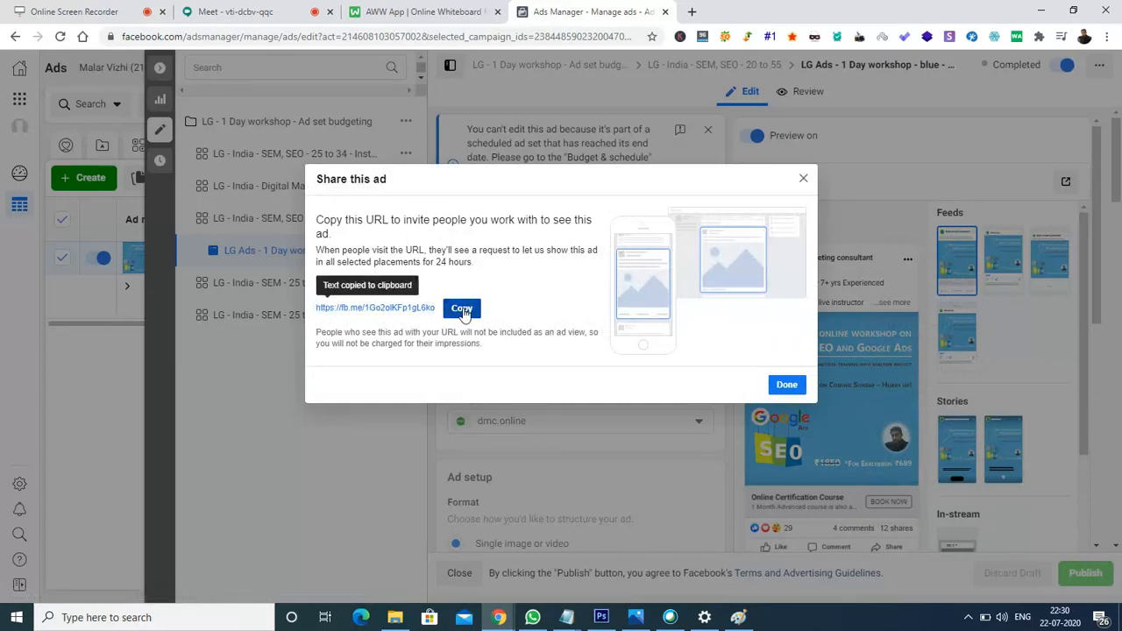
Post the copied ad preview link to everyone in the Google Meet chat.
left_click(692, 12)
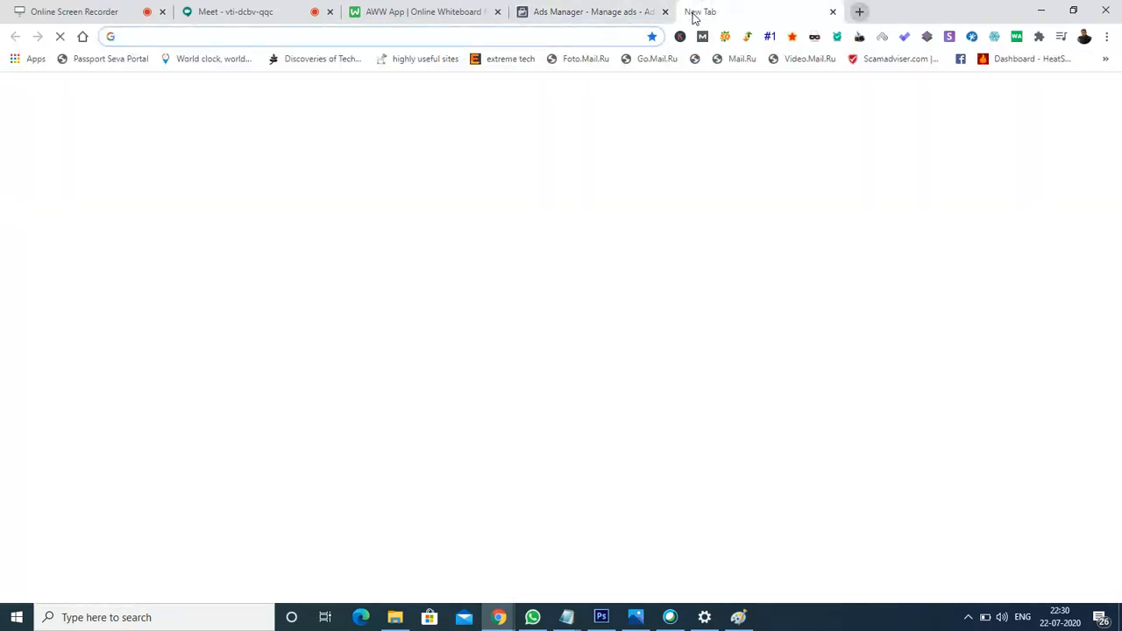
left_click(286, 19)
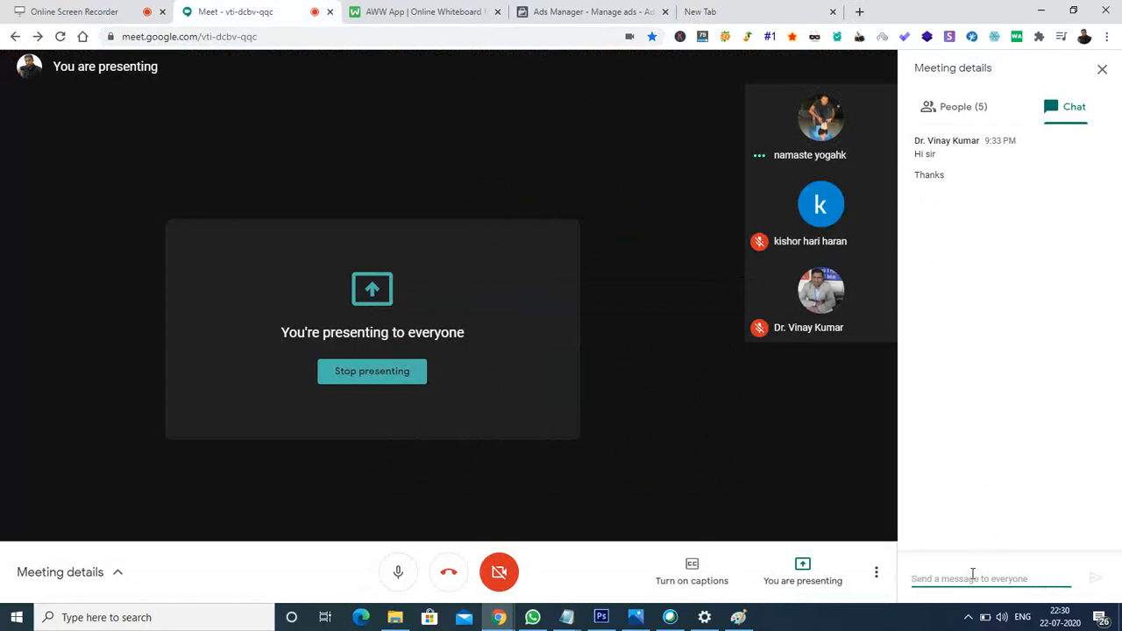
key("ctrl+v")
key("Return")
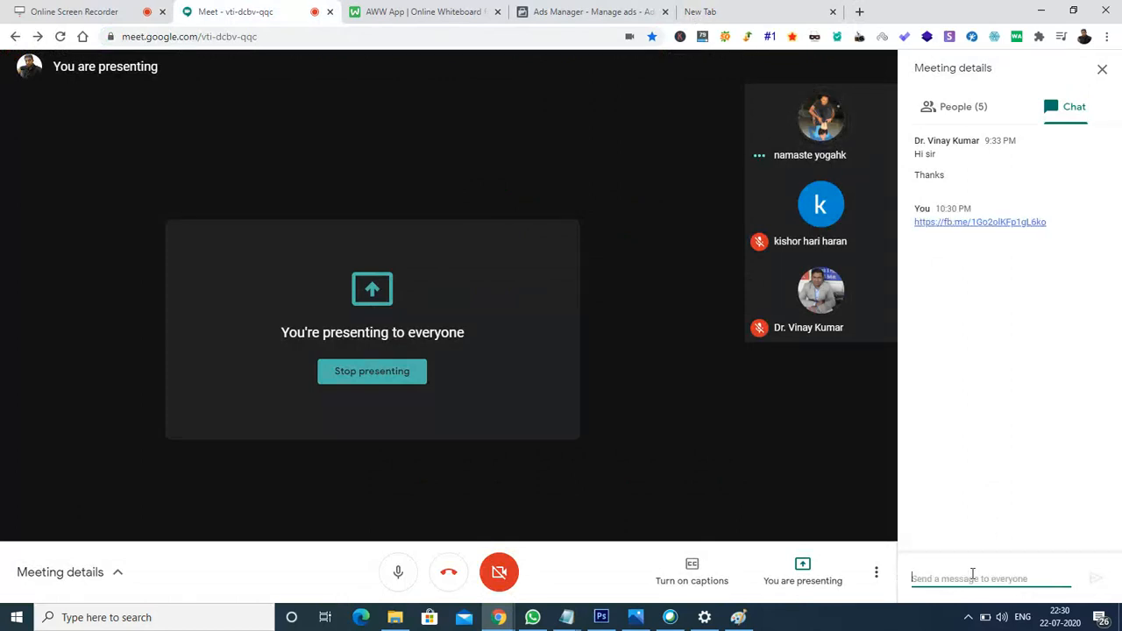
Load the ad preview link in the new browser tab.
left_click(792, 12)
key("ctrl+v")
key("Return")
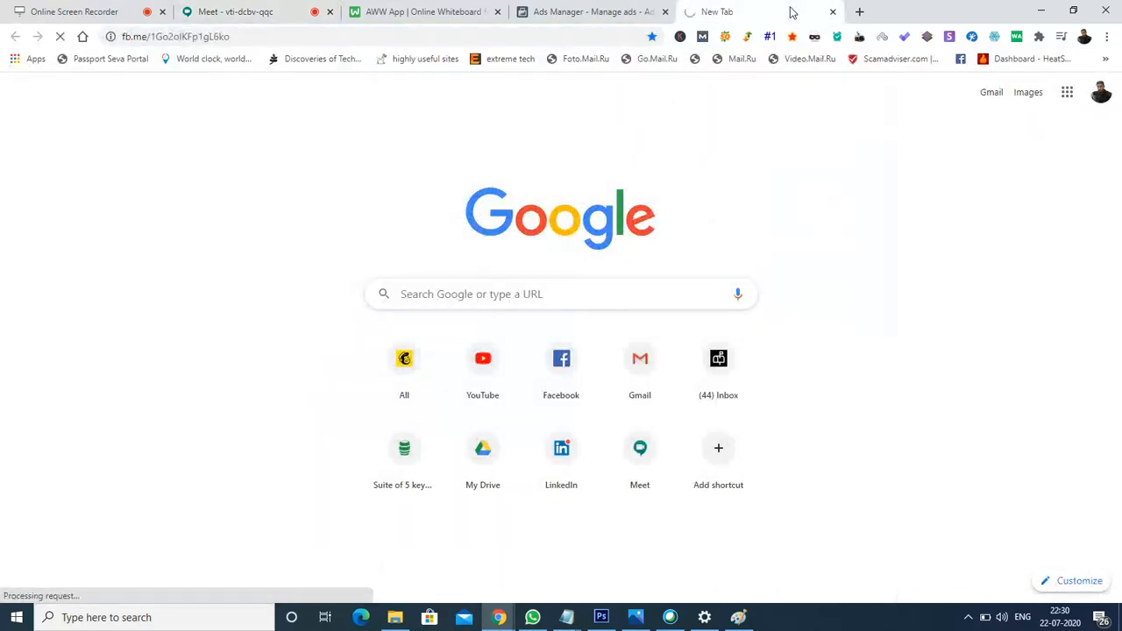
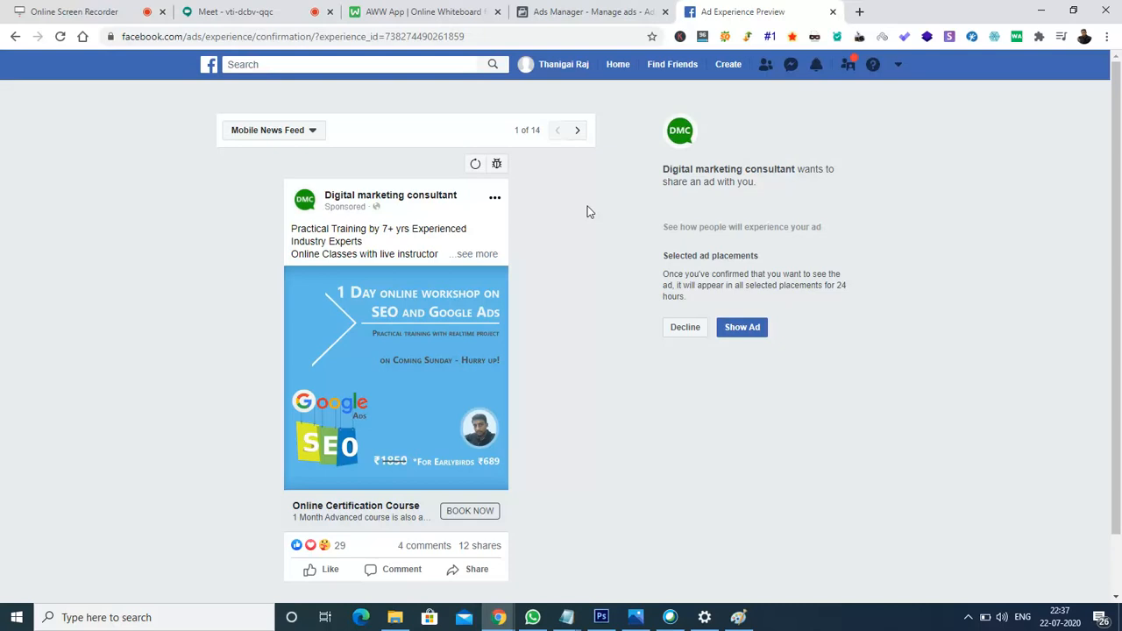
Switch from the workshop ad's Ad Experience Preview back to the Google Meet tab.
left_click(219, 8)
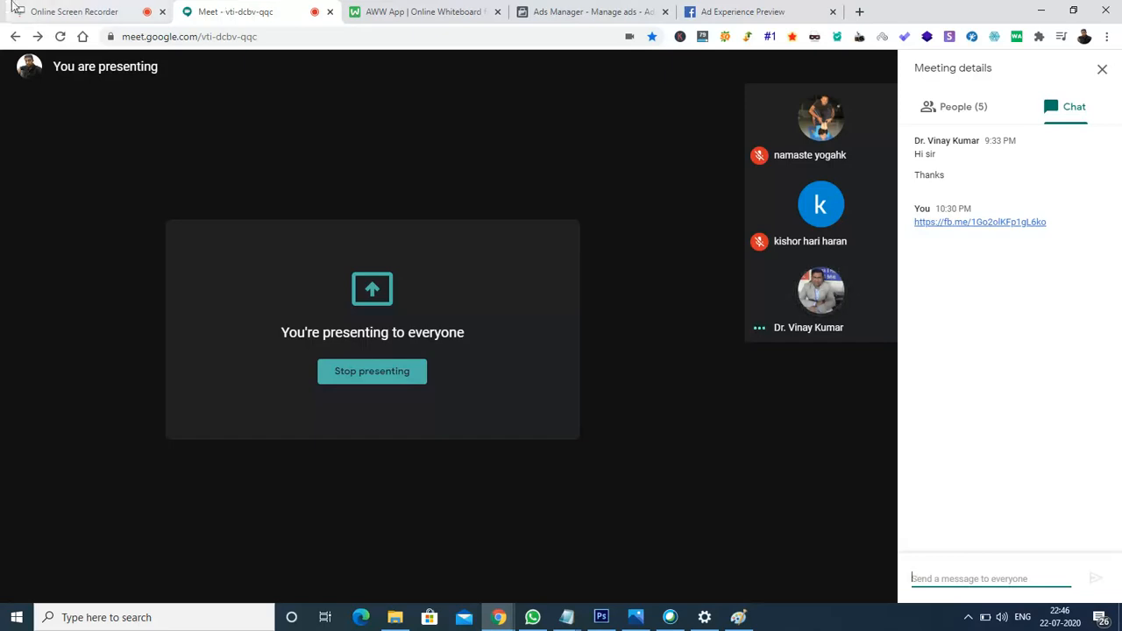
Stop presenting the screen, mute the microphone, and leave the Google Meet call.
left_click(349, 377)
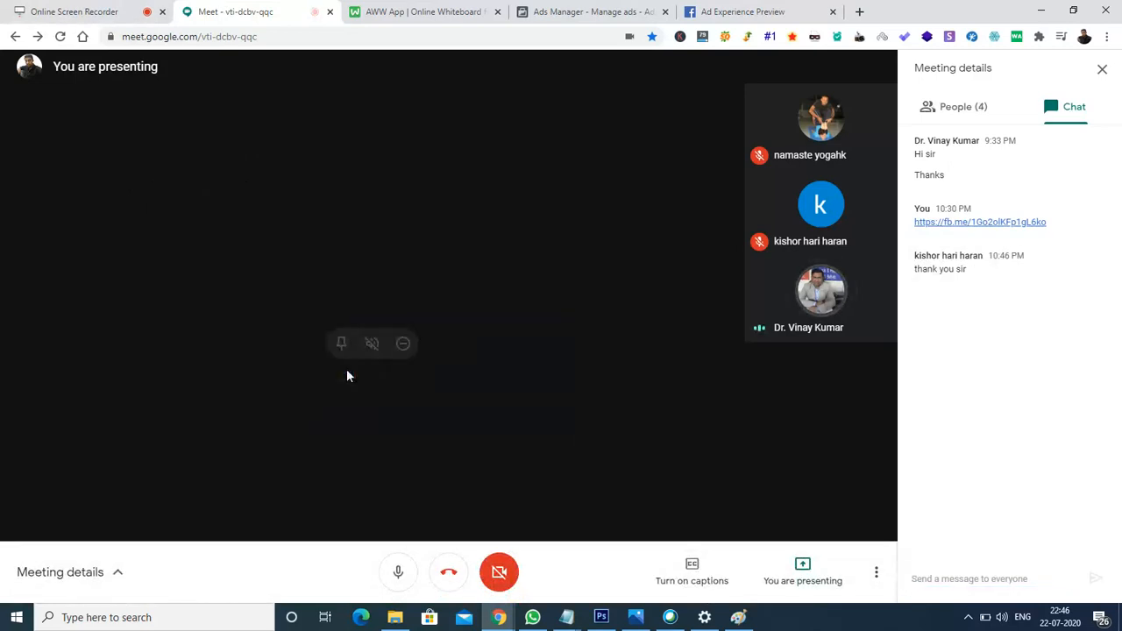
left_click(400, 574)
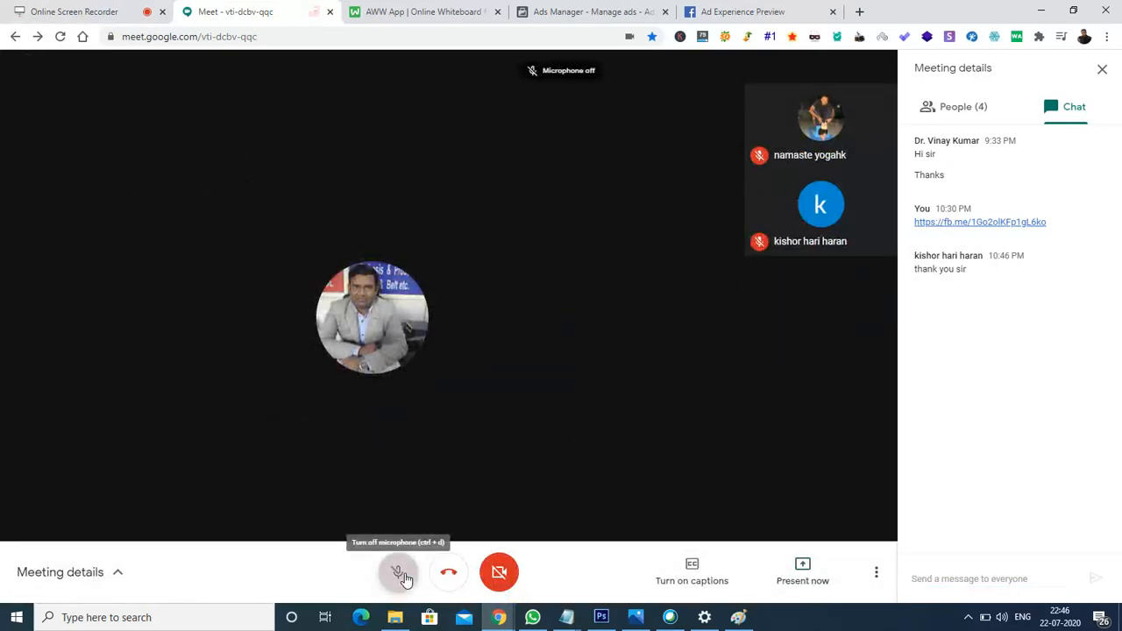
left_click(452, 575)
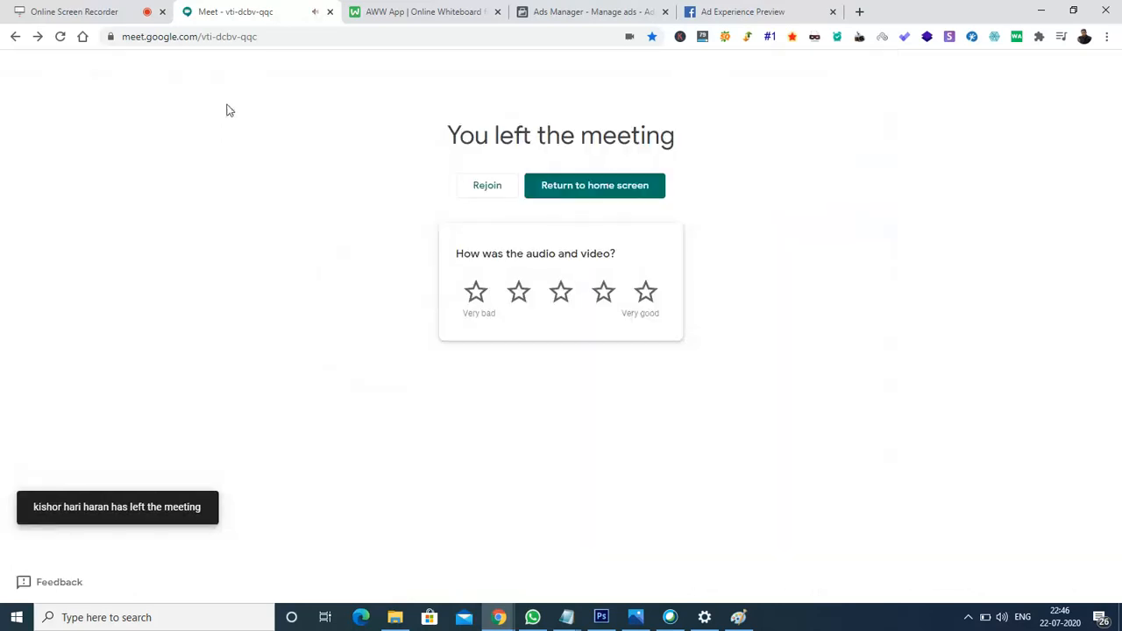